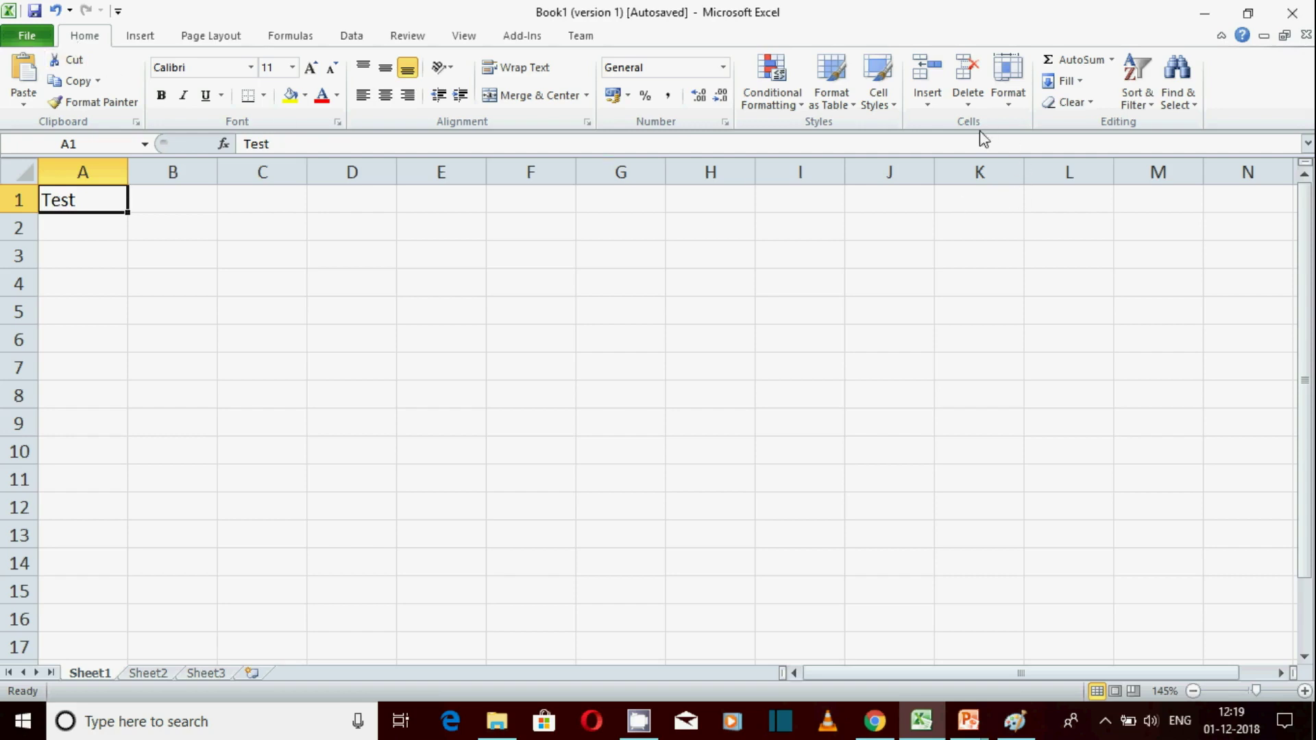
Browse the Insert, Delete and Format menus in the Cells group, then close them
left_click(930, 107)
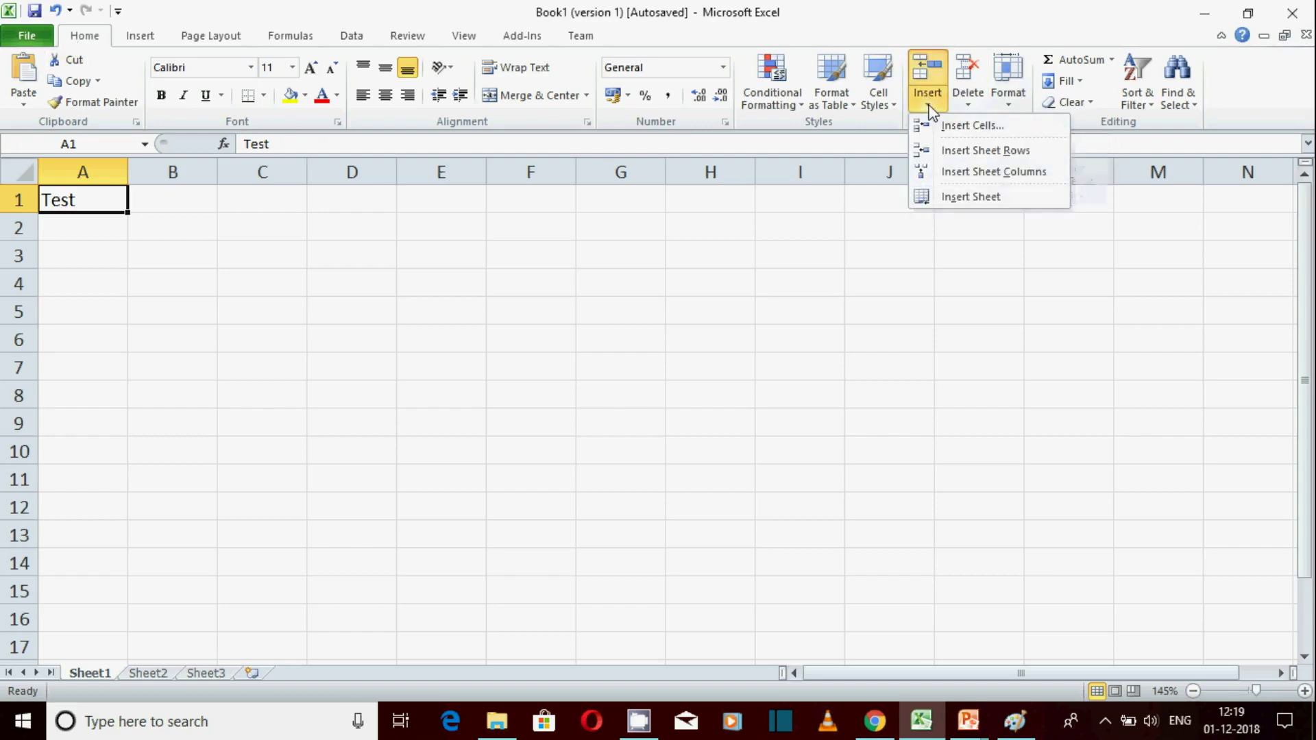
left_click(976, 104)
left_click(1009, 106)
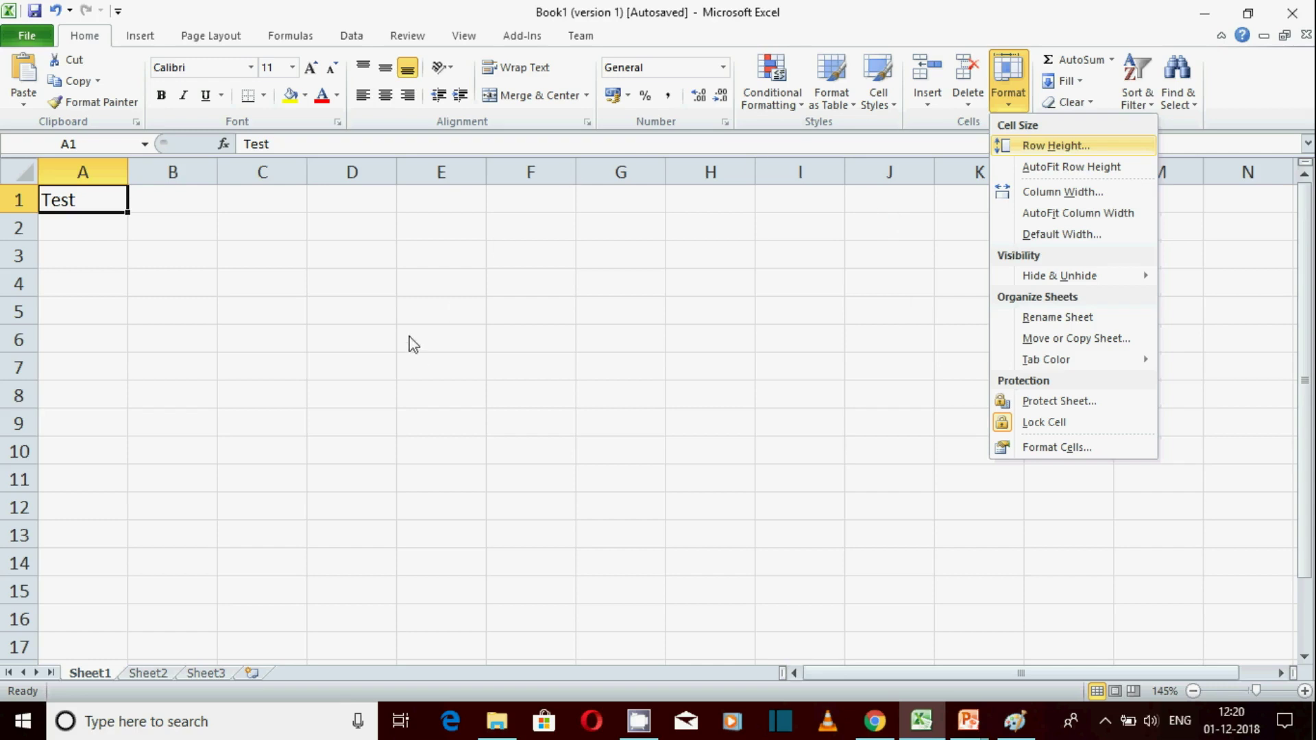
left_click(109, 223)
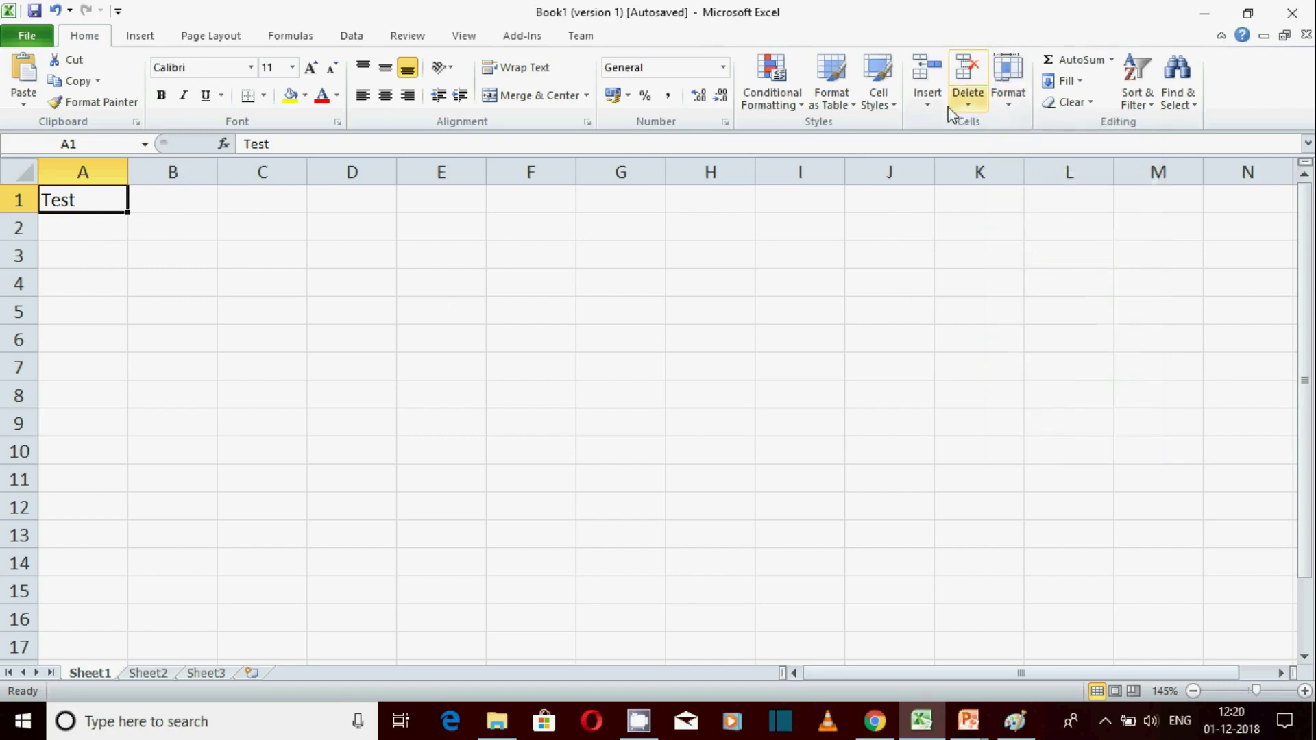
Insert a cell at A1 with Shift cells down, then undo it
left_click(927, 102)
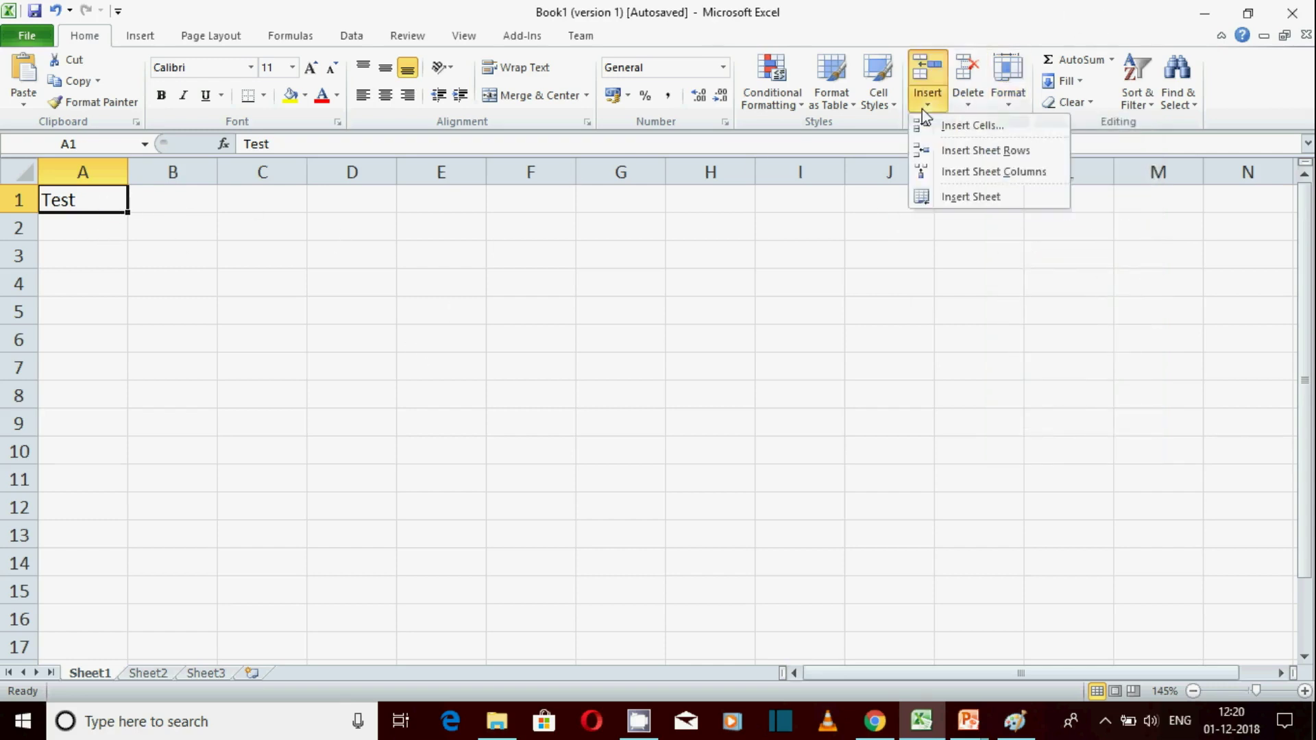
left_click(967, 126)
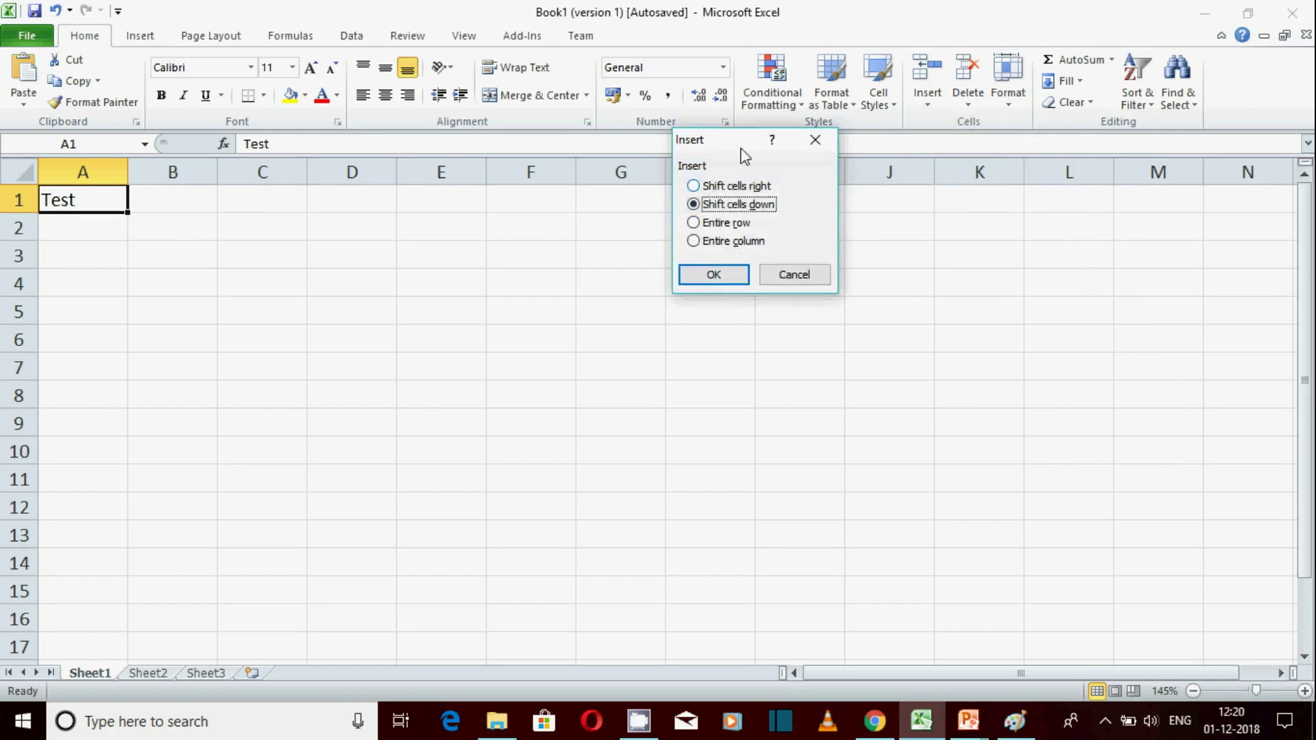
left_click_drag(747, 148, 567, 178)
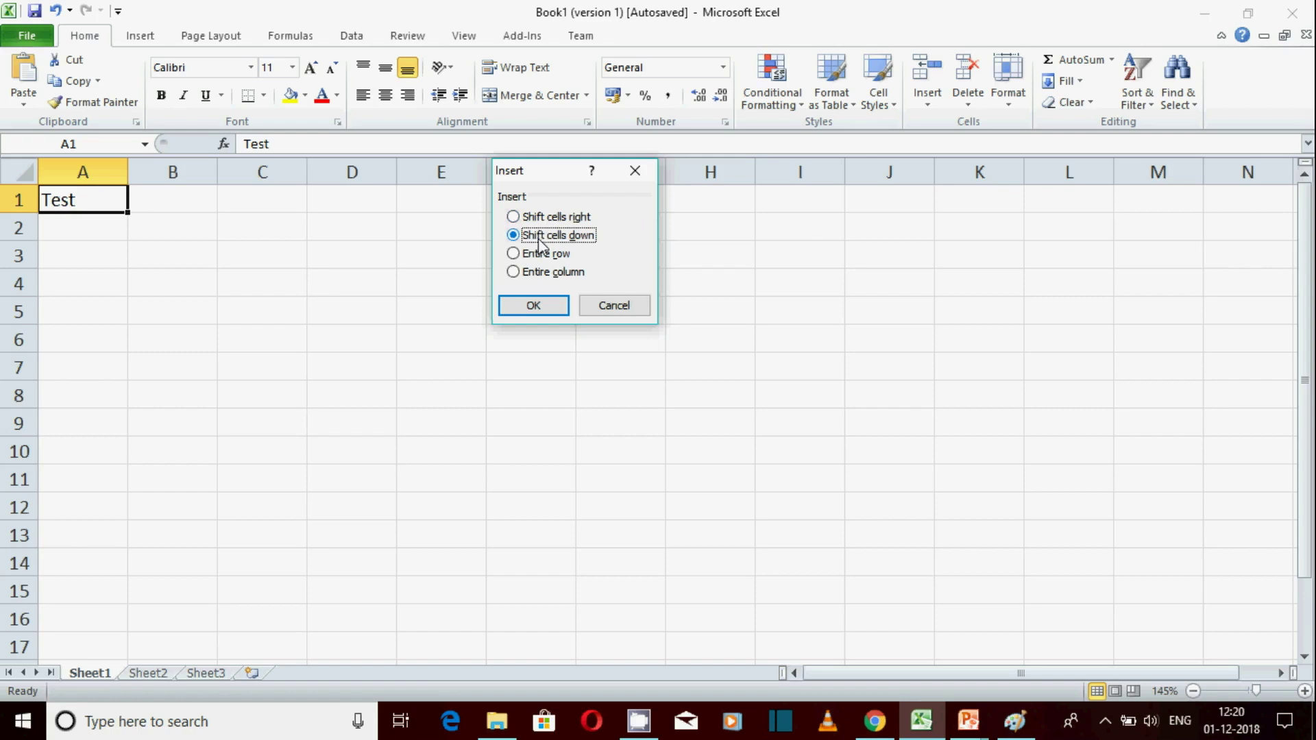
left_click(530, 310)
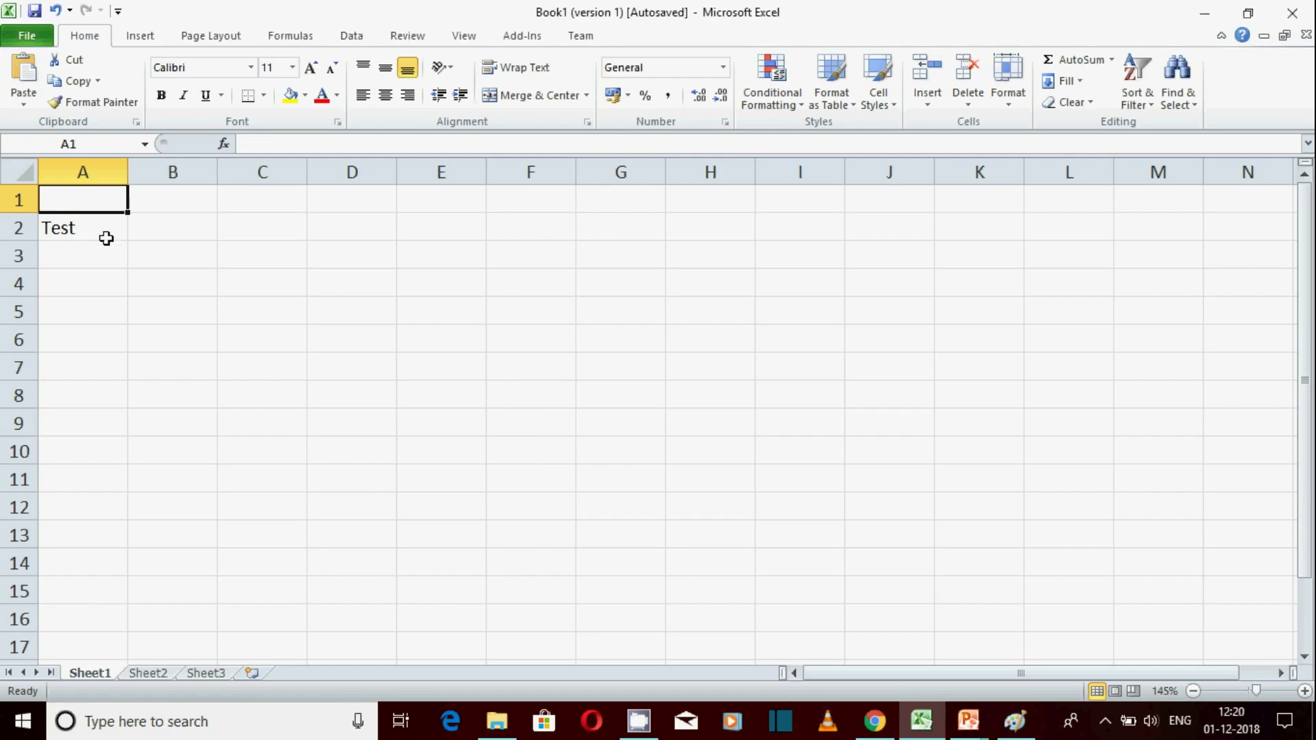
key("ctrl+z")
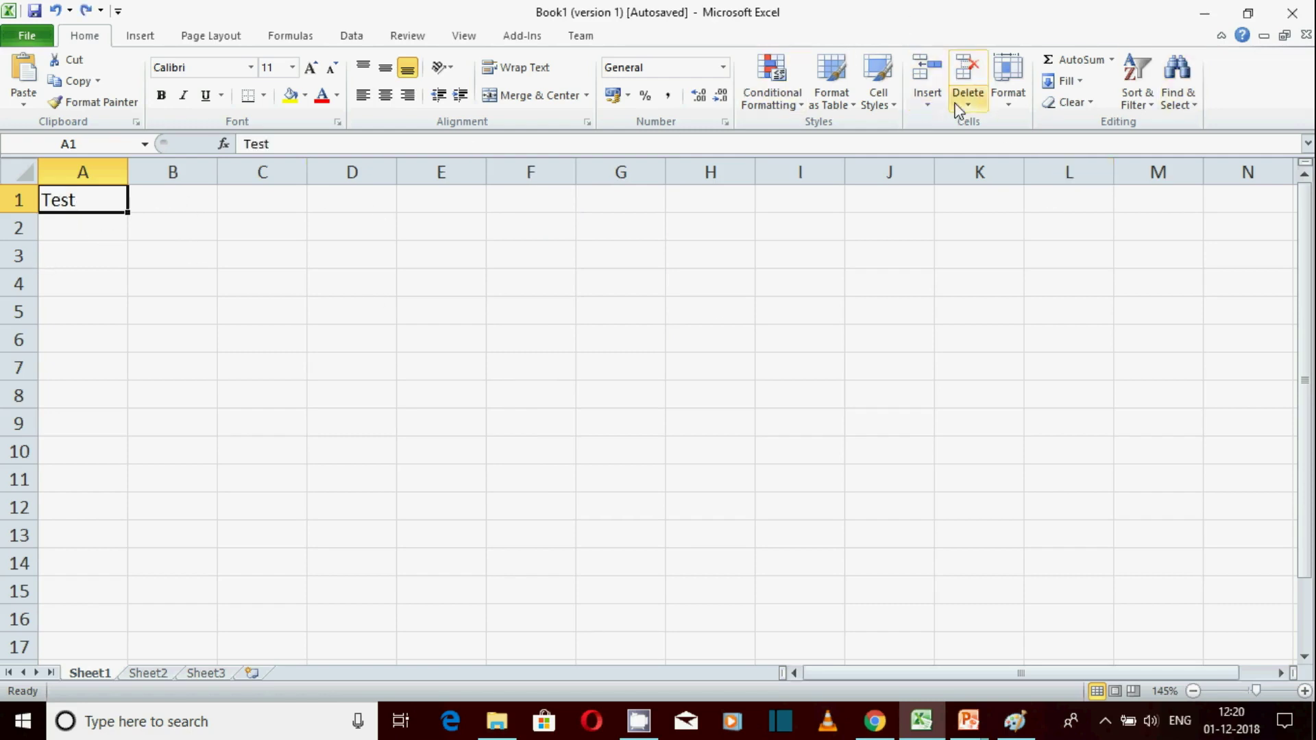
Insert a cell at A1 with Shift cells right, moving Test to B1
left_click(930, 109)
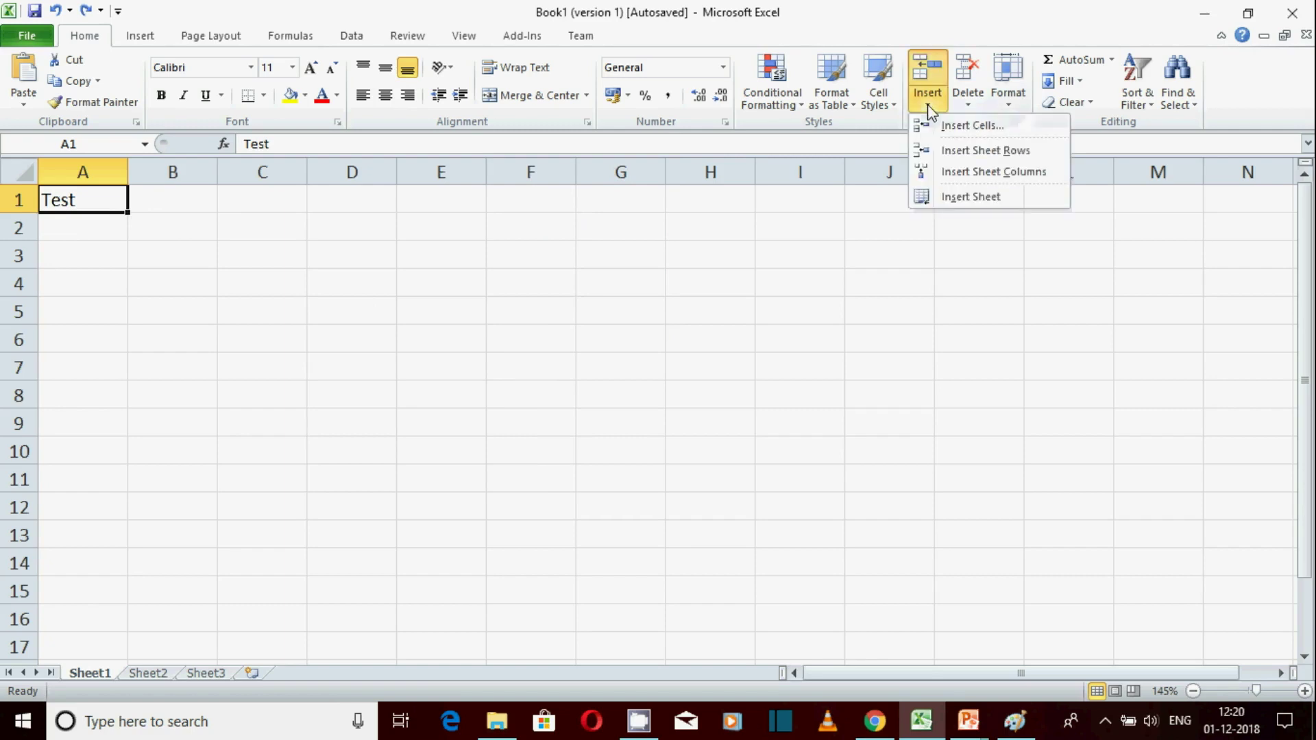
left_click(963, 130)
left_click(555, 216)
left_click(534, 306)
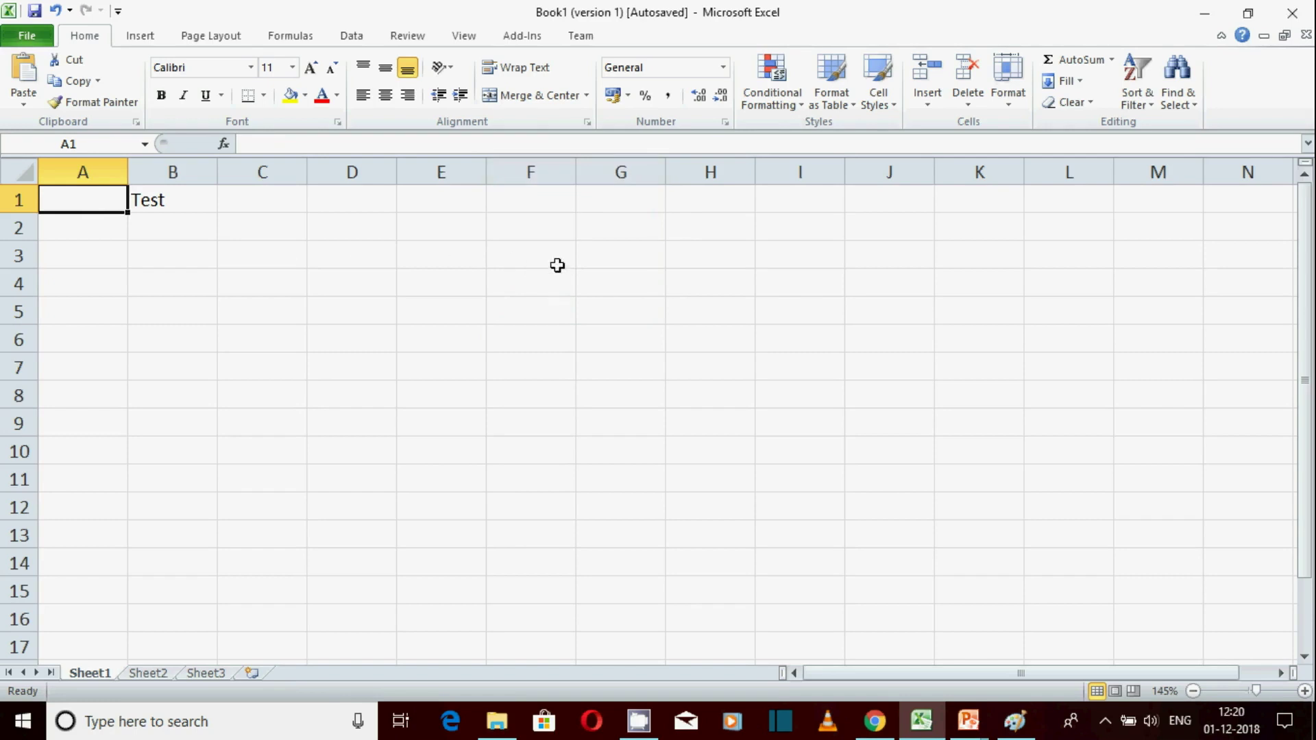
Undo the cell insertion, then insert an entire row through Insert Cells and undo it
key("ctrl+z")
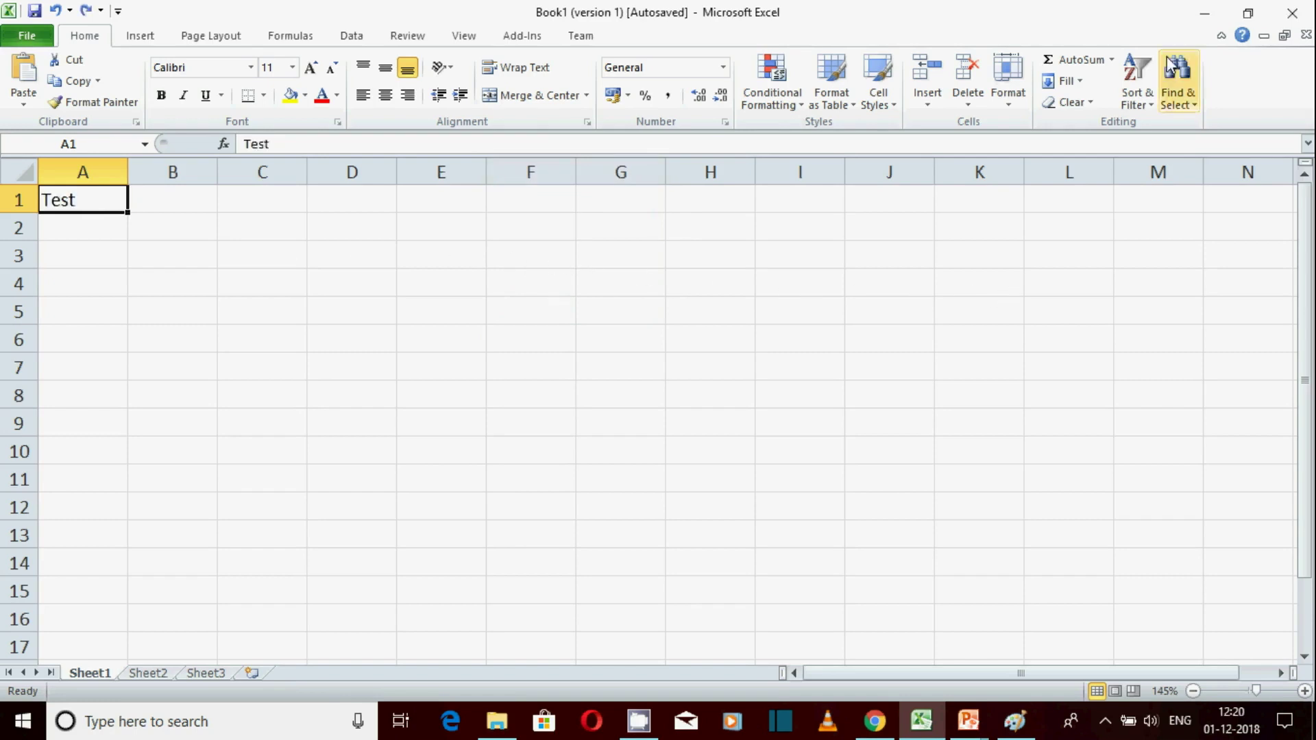
left_click(927, 109)
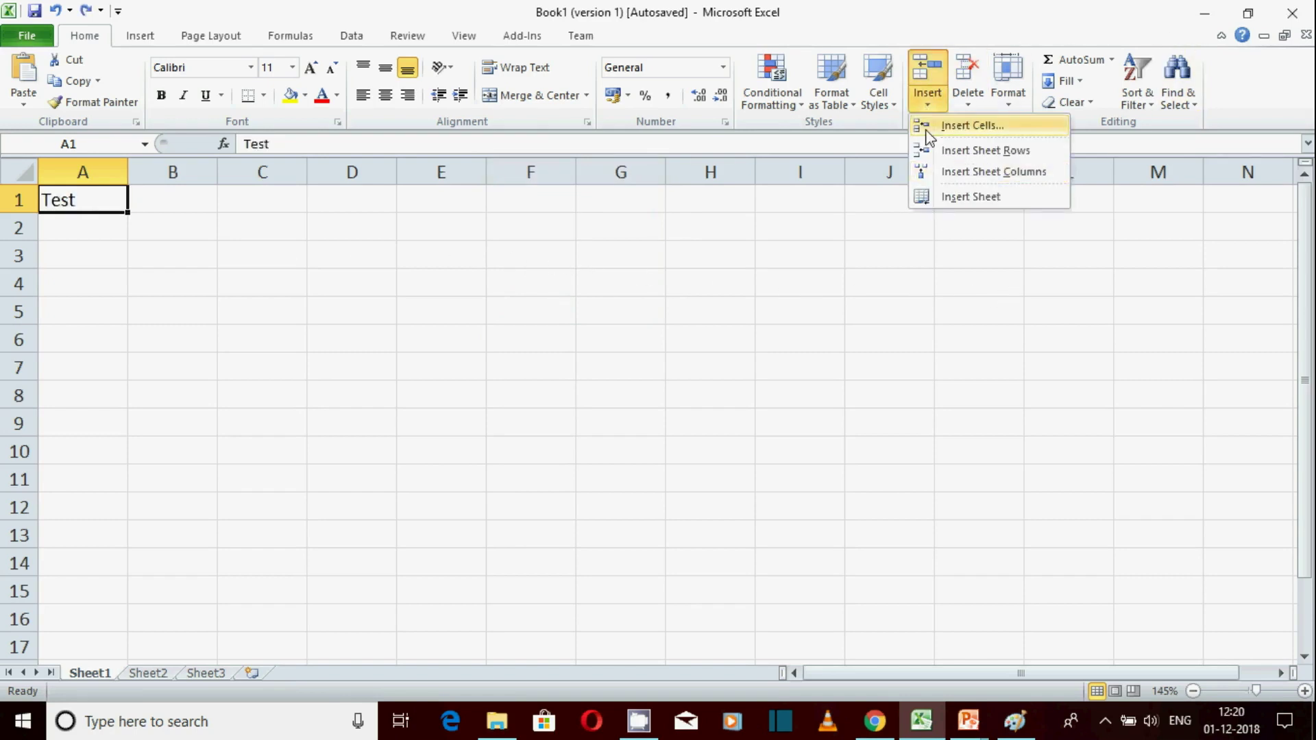
left_click(951, 128)
left_click(526, 253)
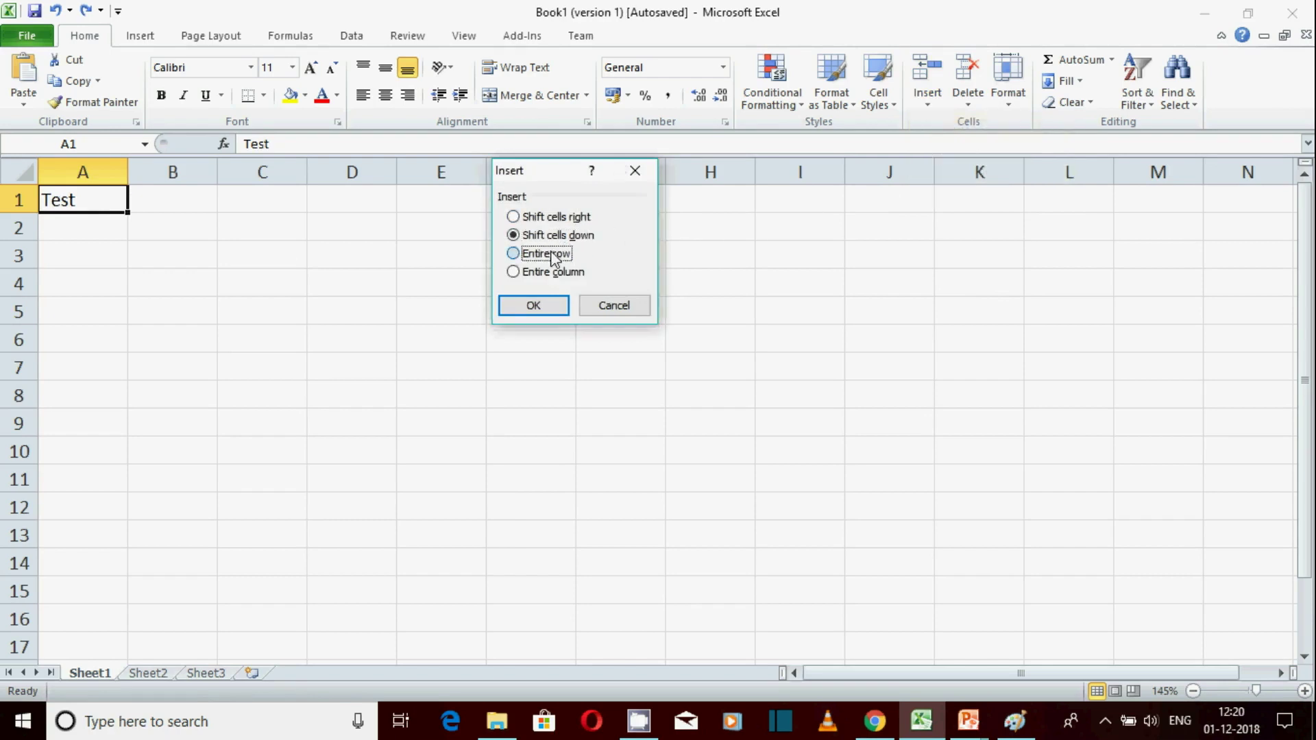
left_click(532, 306)
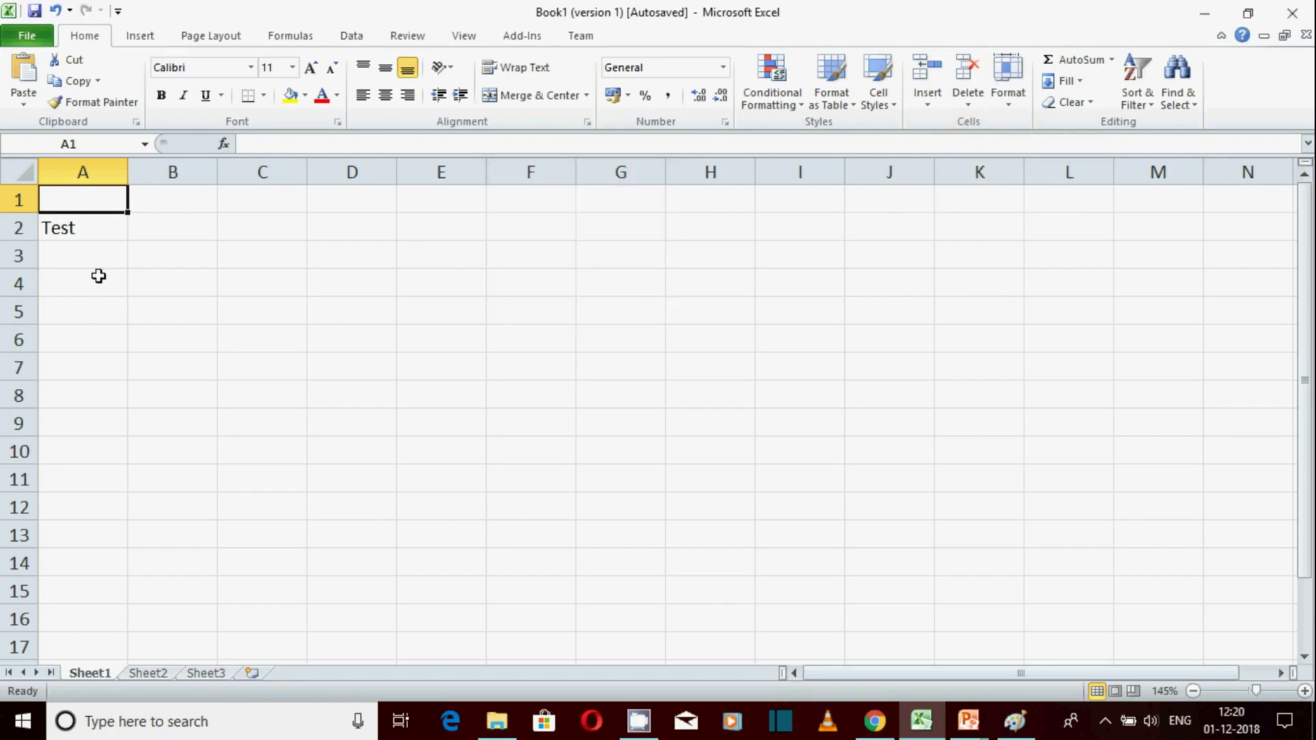
key("ctrl+z")
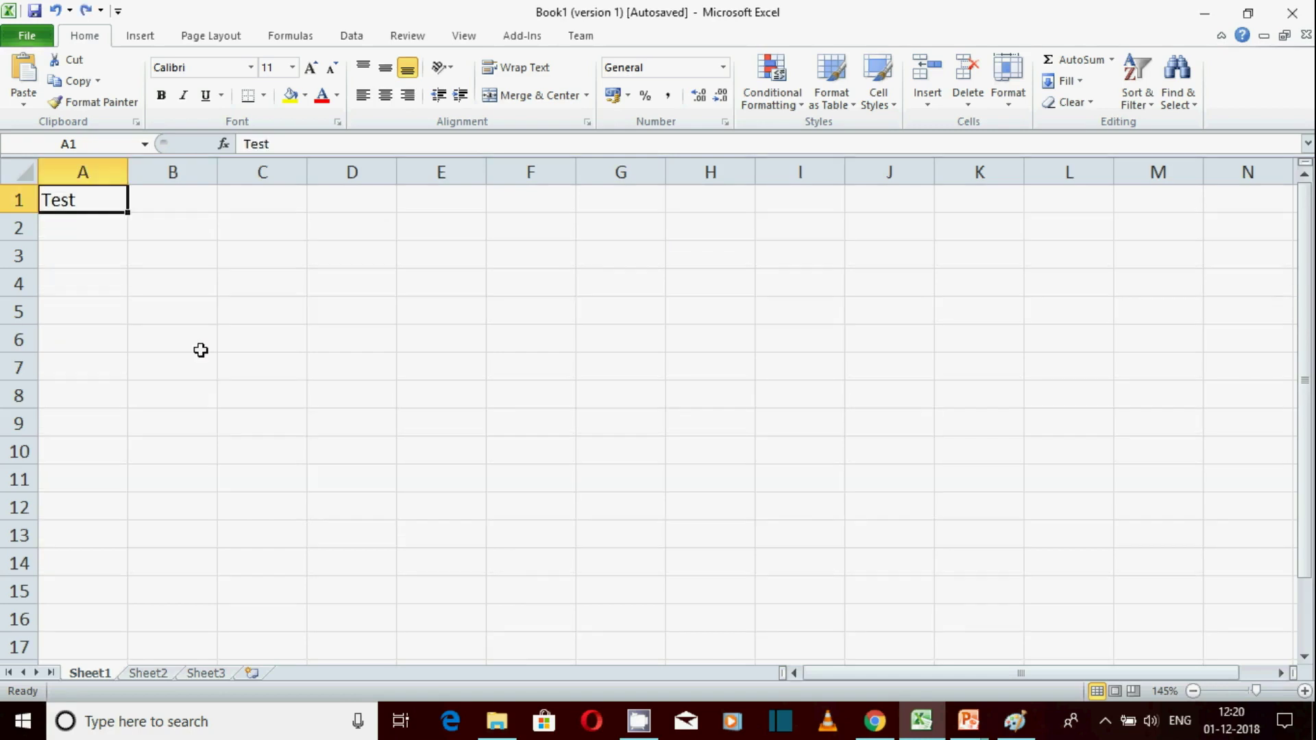
Insert an entire column via Insert Cells, moving Test to B1
left_click(929, 112)
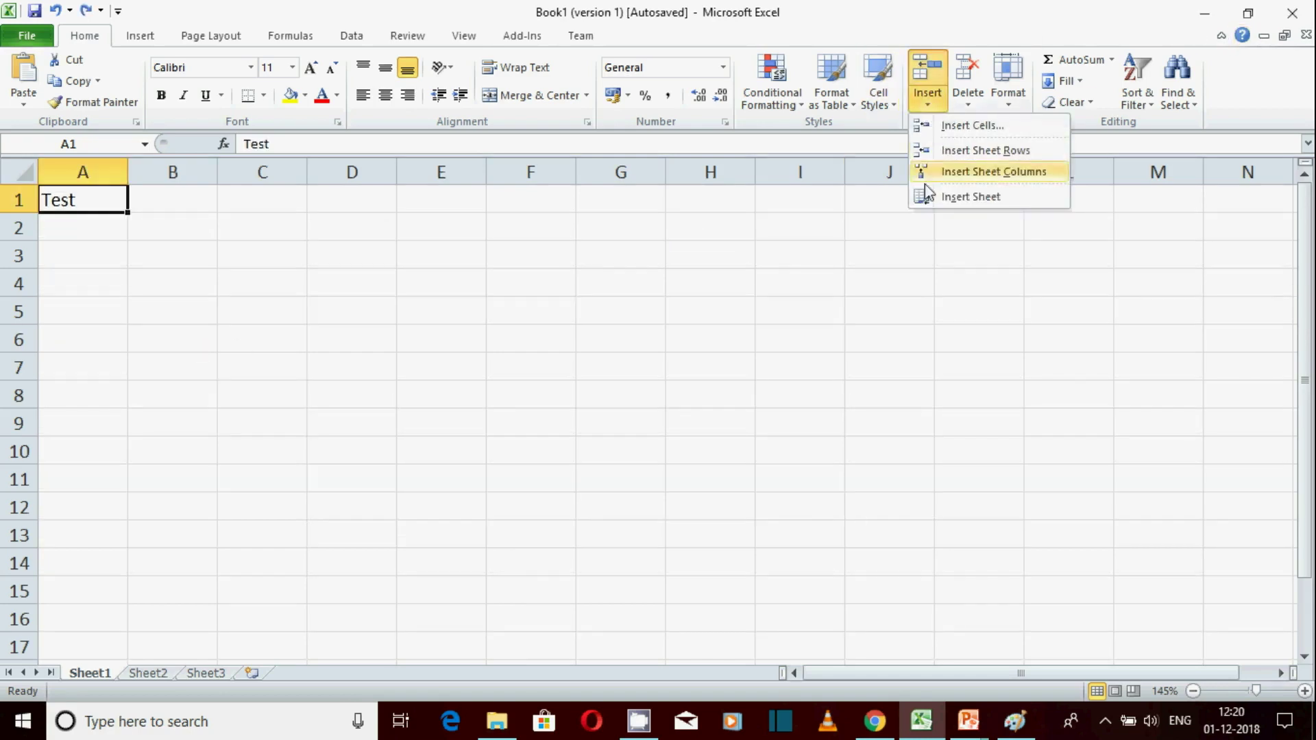
left_click(956, 128)
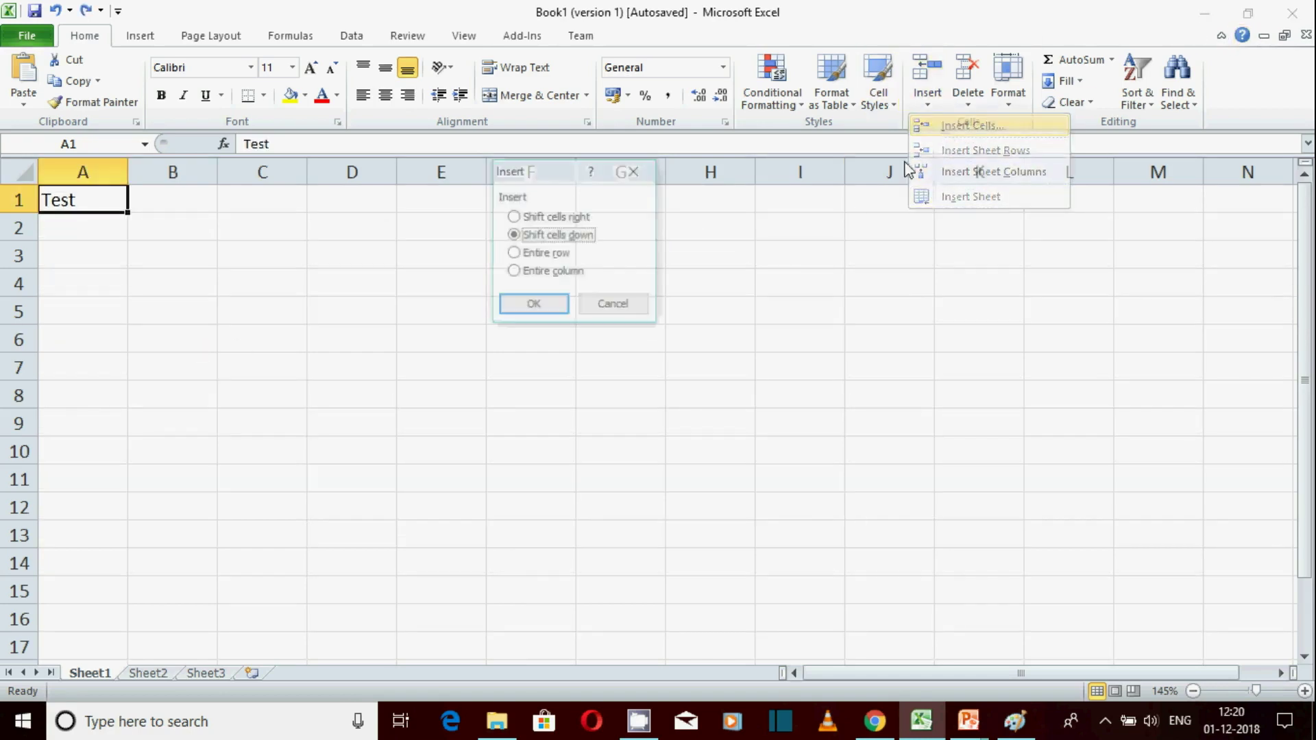
left_click(533, 274)
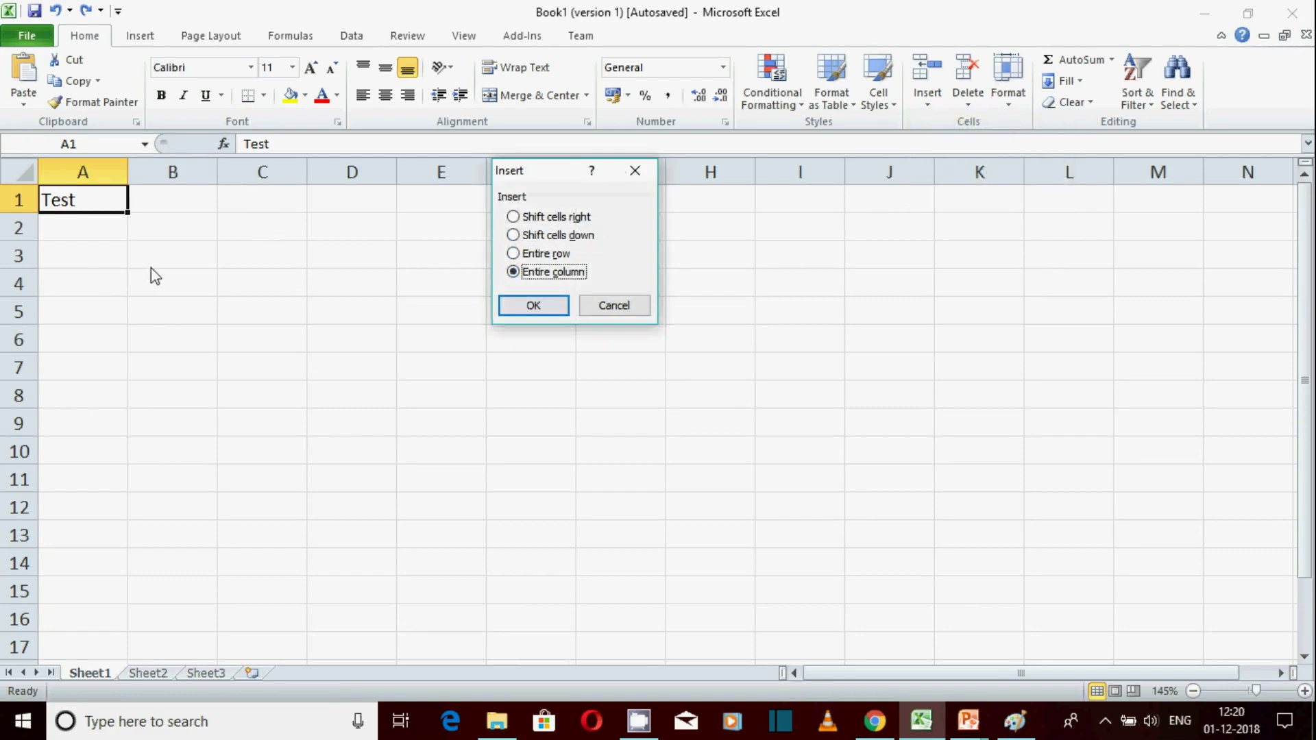
left_click(524, 307)
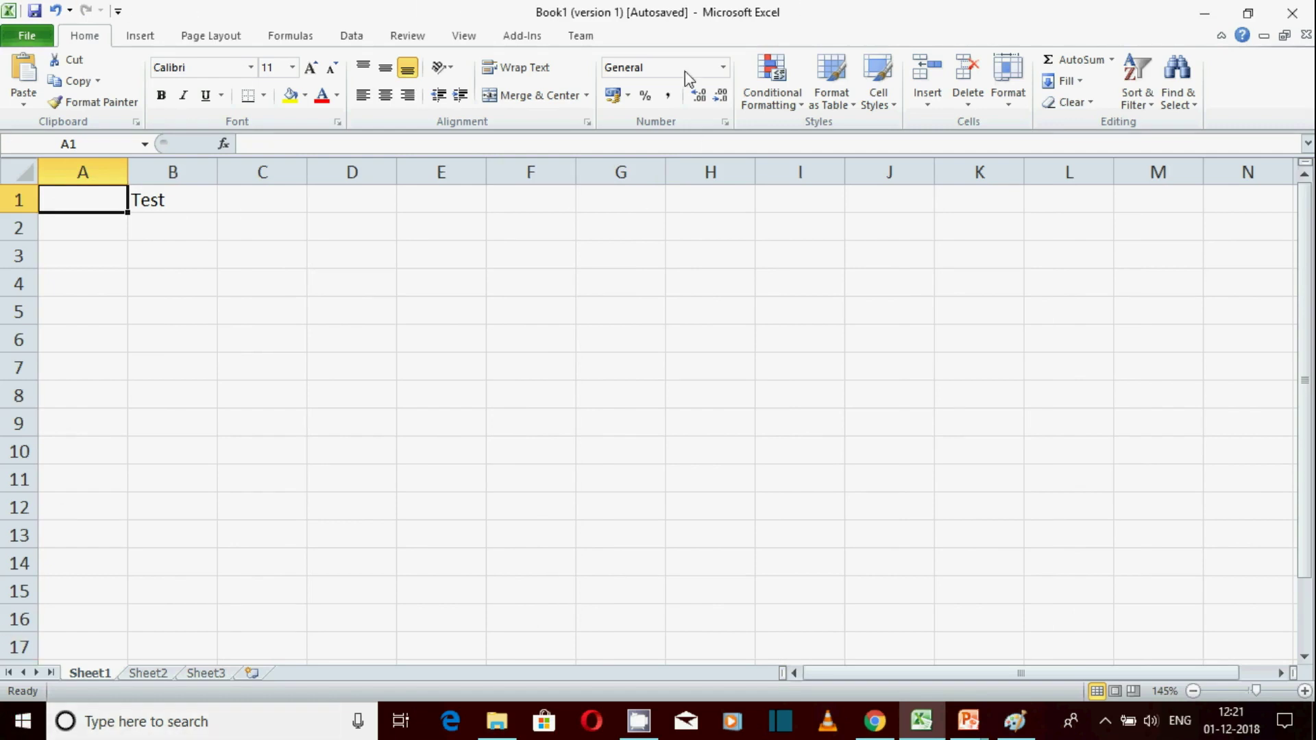
Undo the column insertion, then try Insert Sheet Rows and undo it
key("ctrl+z")
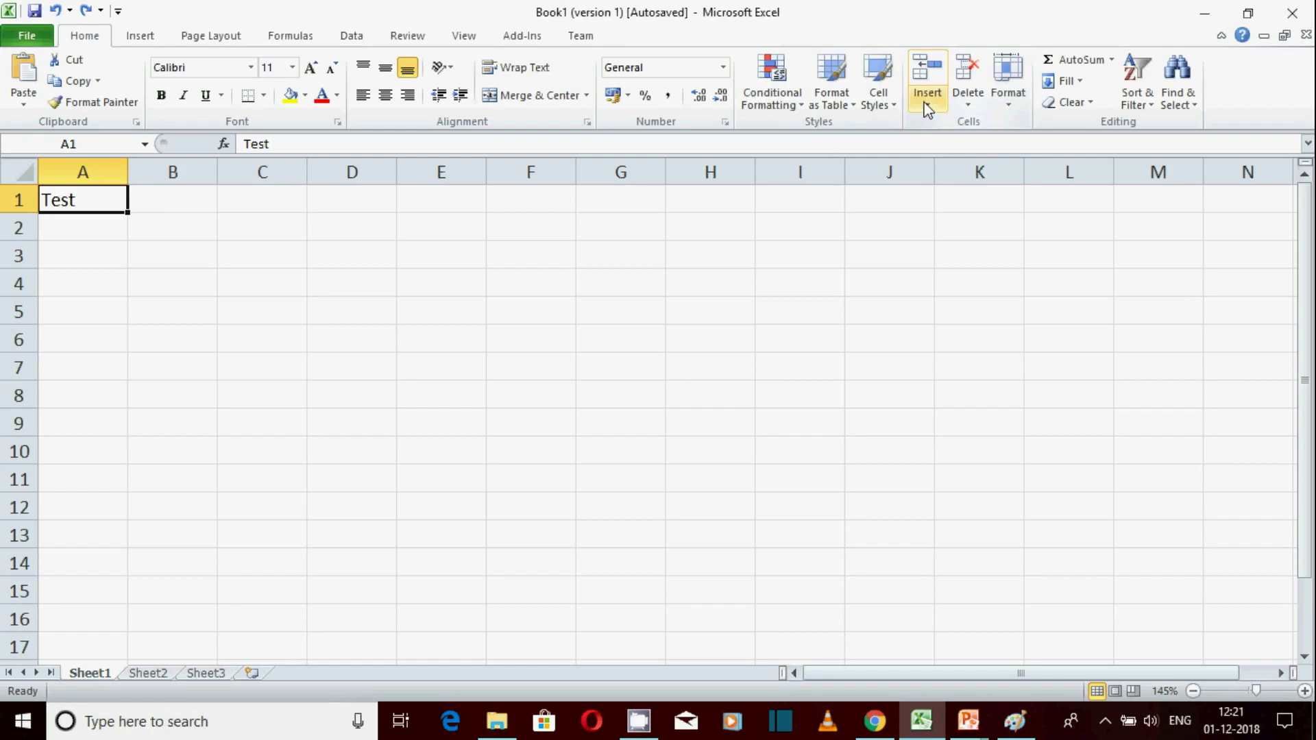
left_click(926, 109)
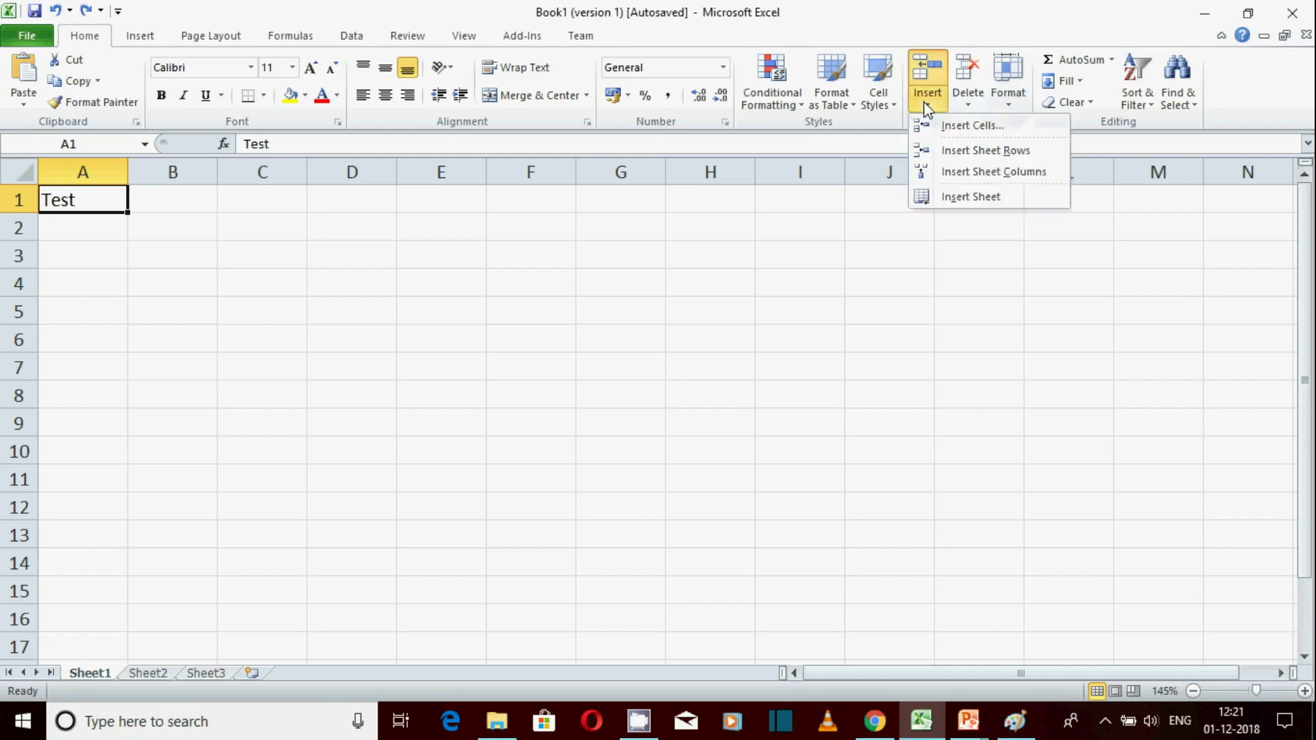
left_click(1015, 157)
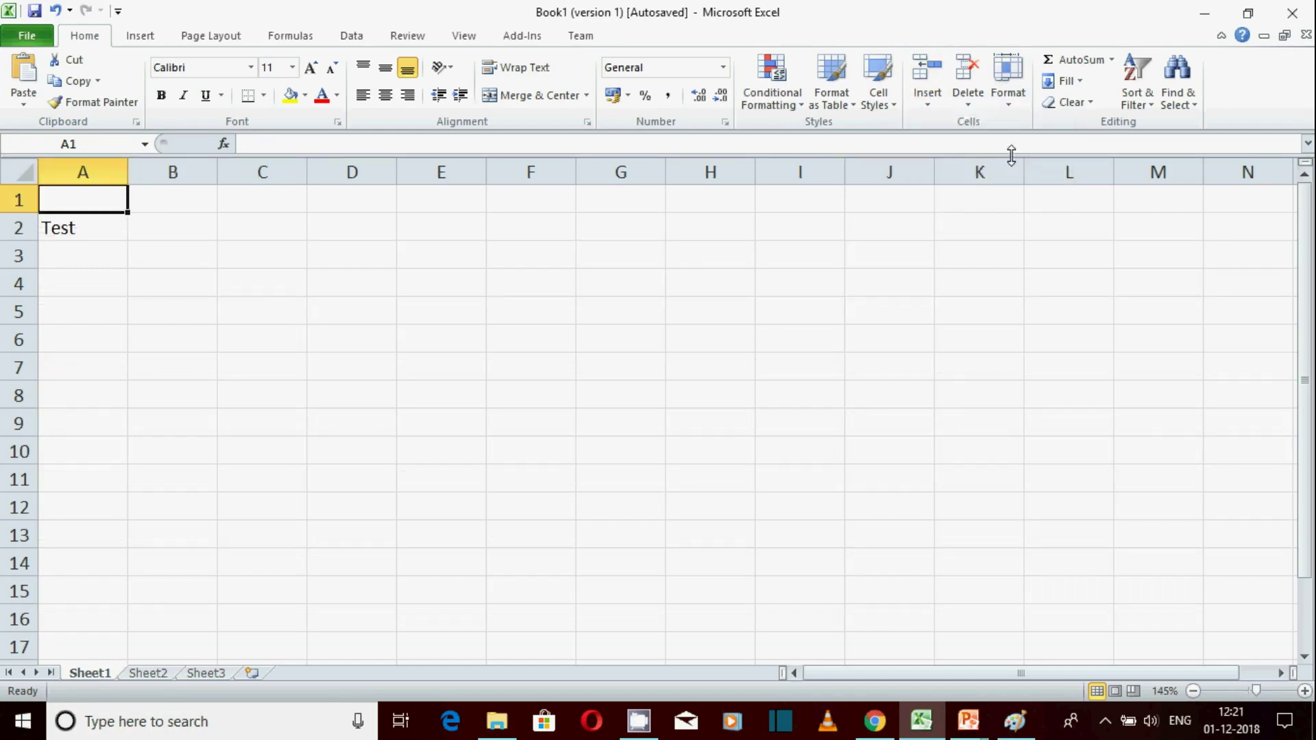
key("ctrl+z")
Try Insert Sheet Columns and undo it, leaving Test in A1
left_click(926, 107)
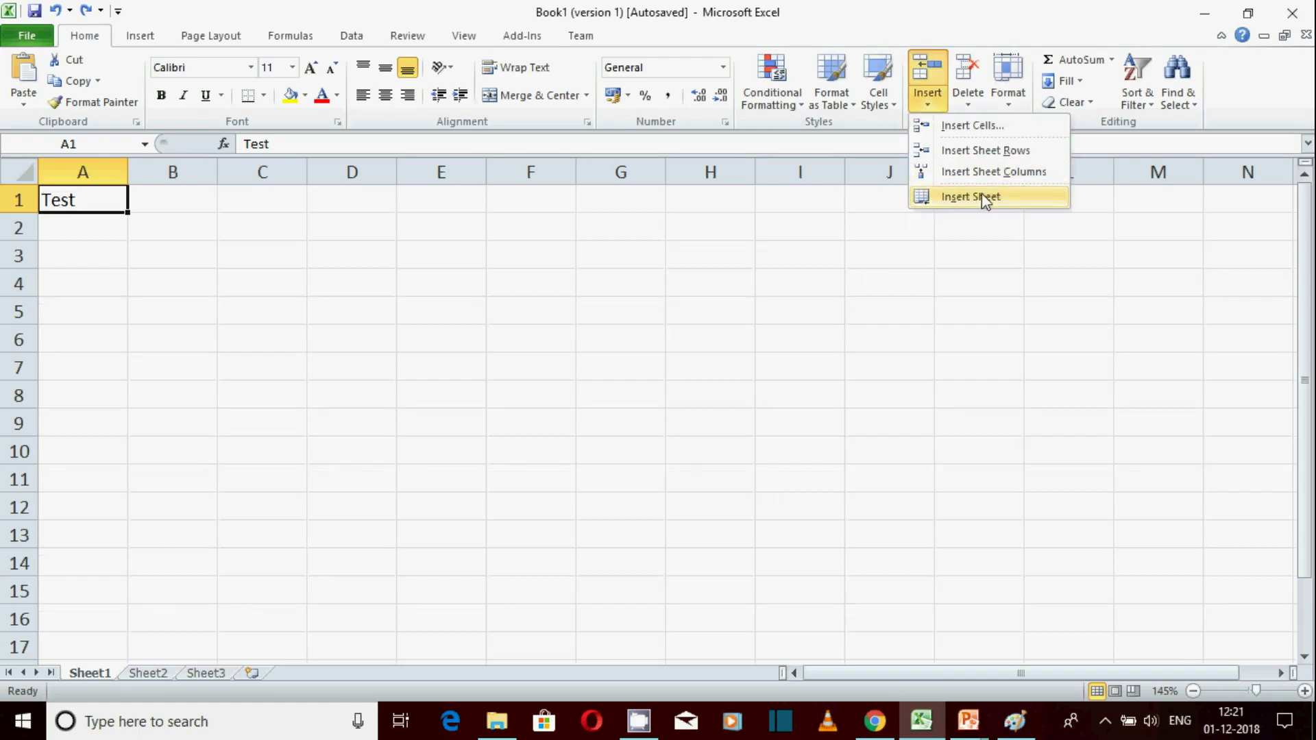
left_click(988, 177)
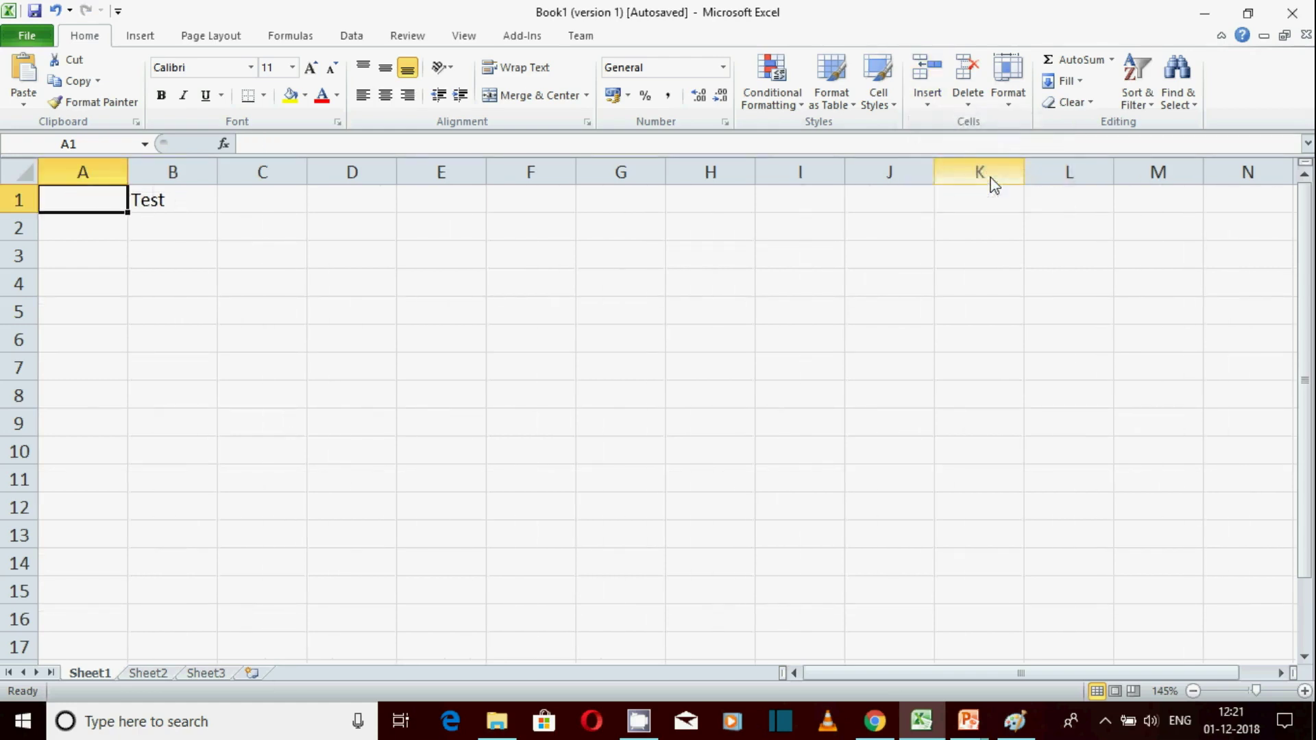
key("ctrl+z")
left_click(927, 102)
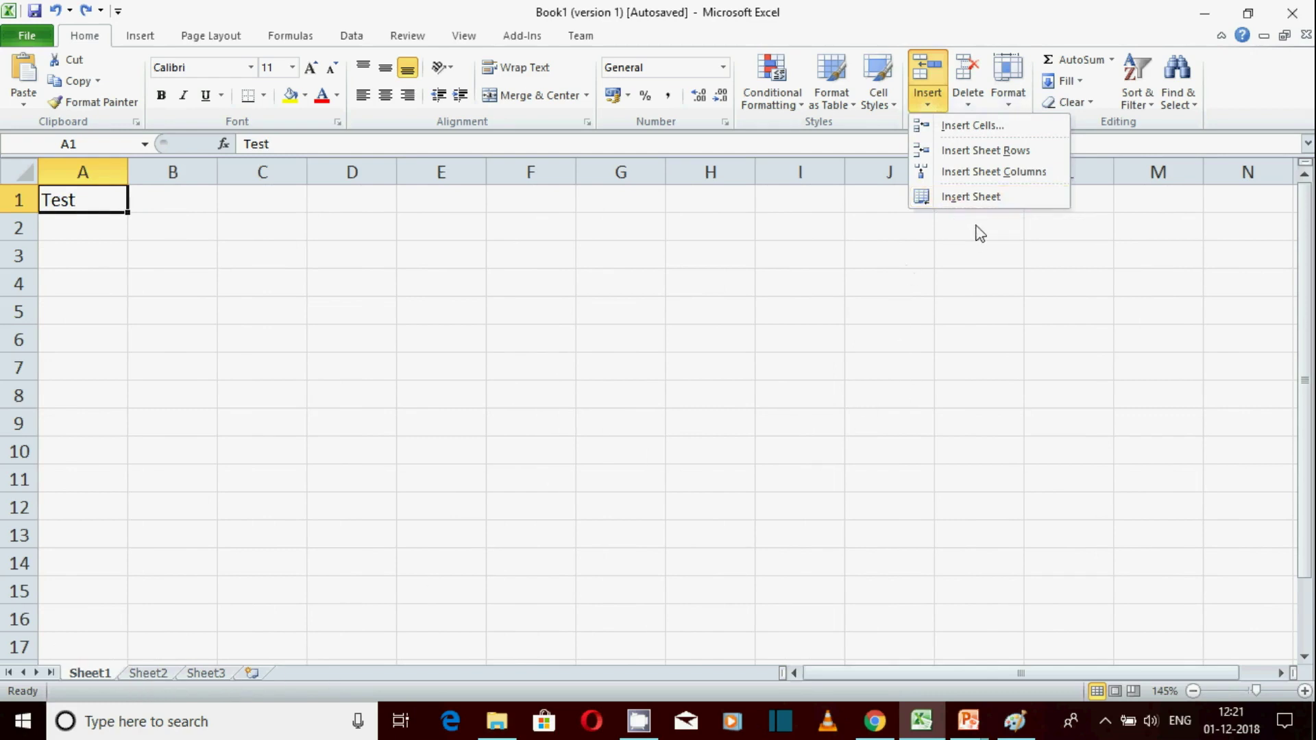
Add a new worksheet Sheet4, then return to Sheet1 with the Insert choices showing
left_click(989, 199)
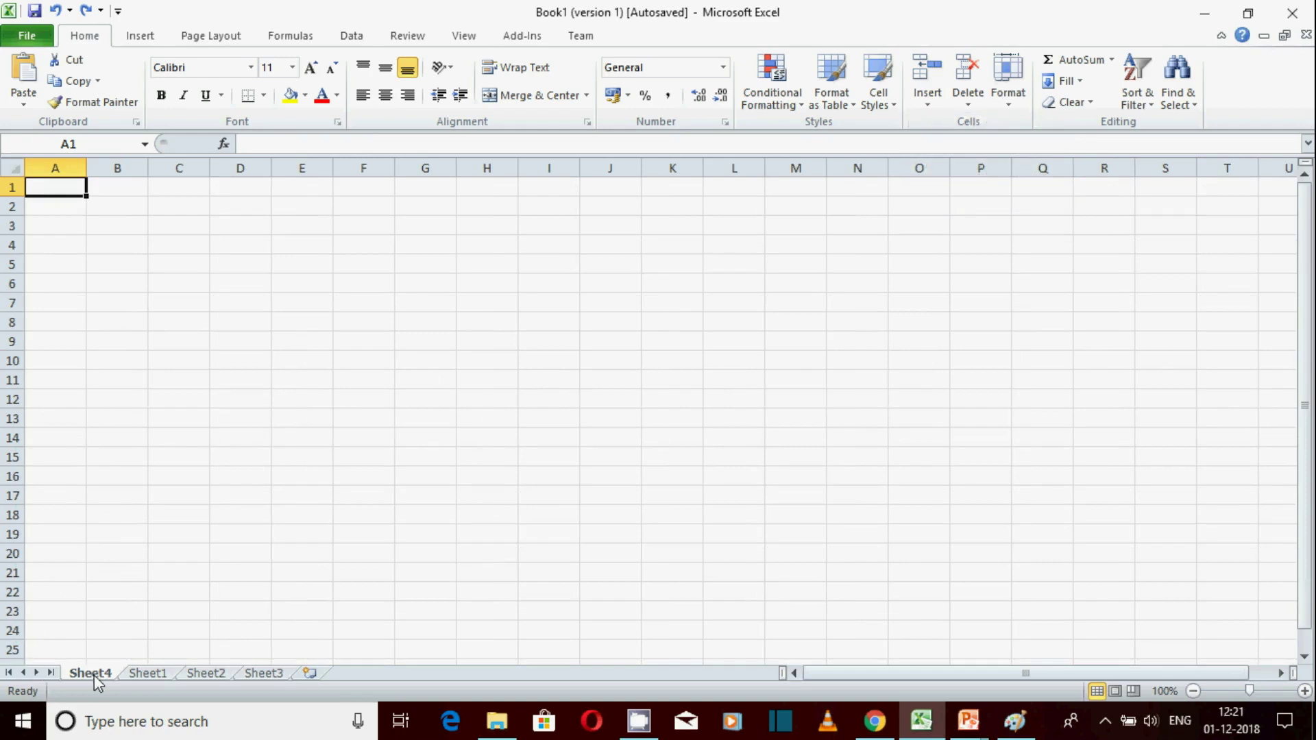
left_click(156, 672)
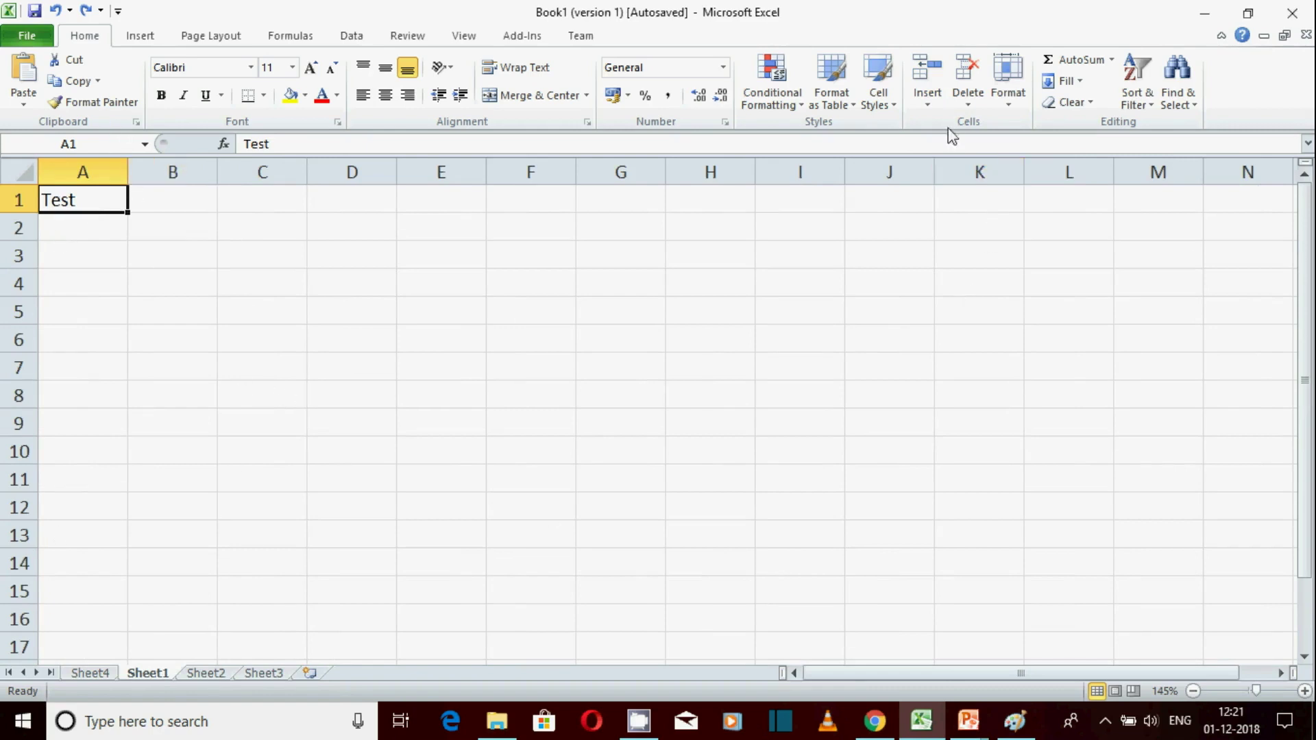
left_click(929, 102)
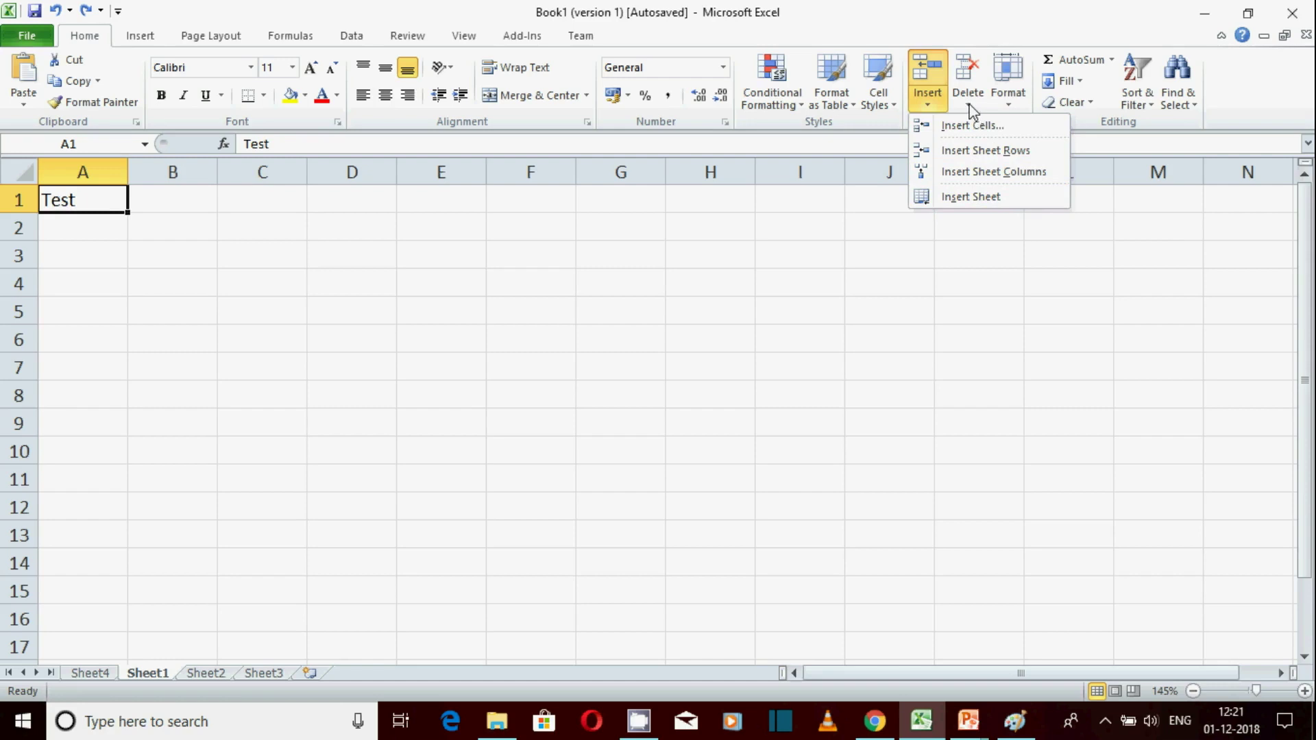
Delete the empty Sheet4 from the workbook with Delete Sheet
left_click(89, 673)
left_click(89, 673)
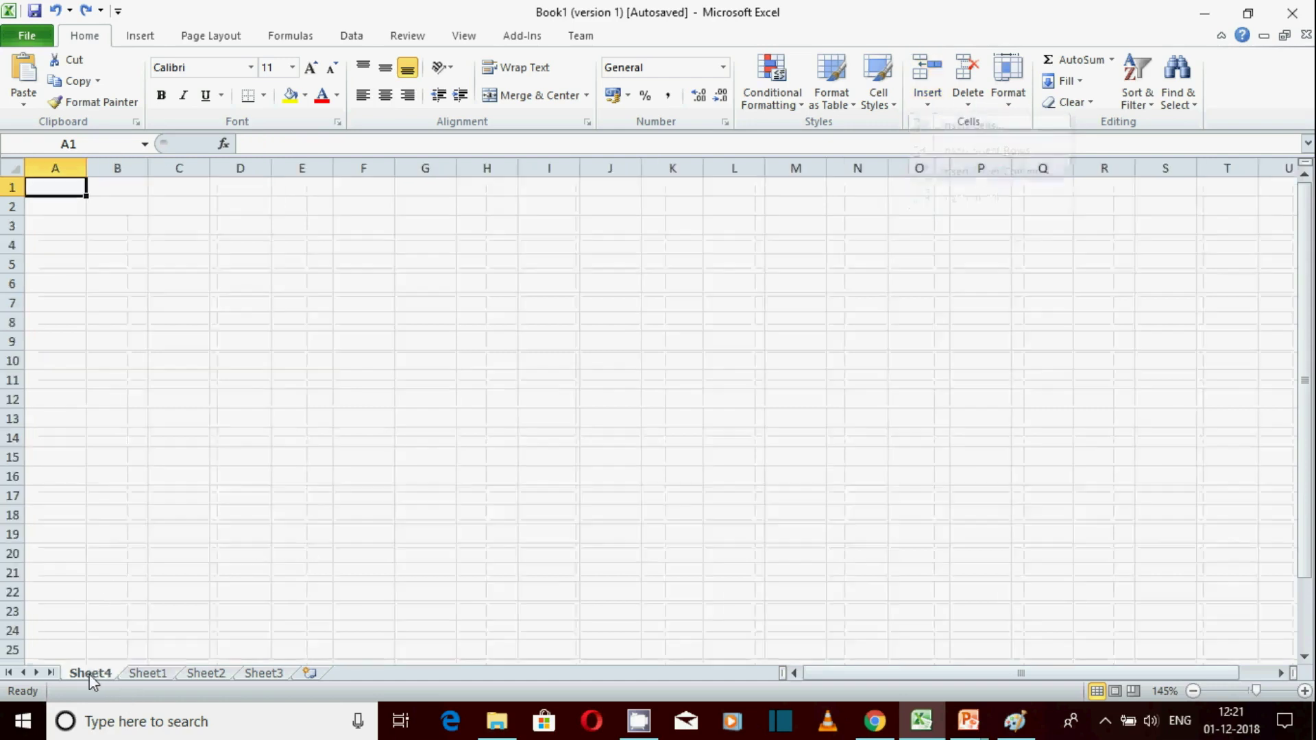
left_click(968, 106)
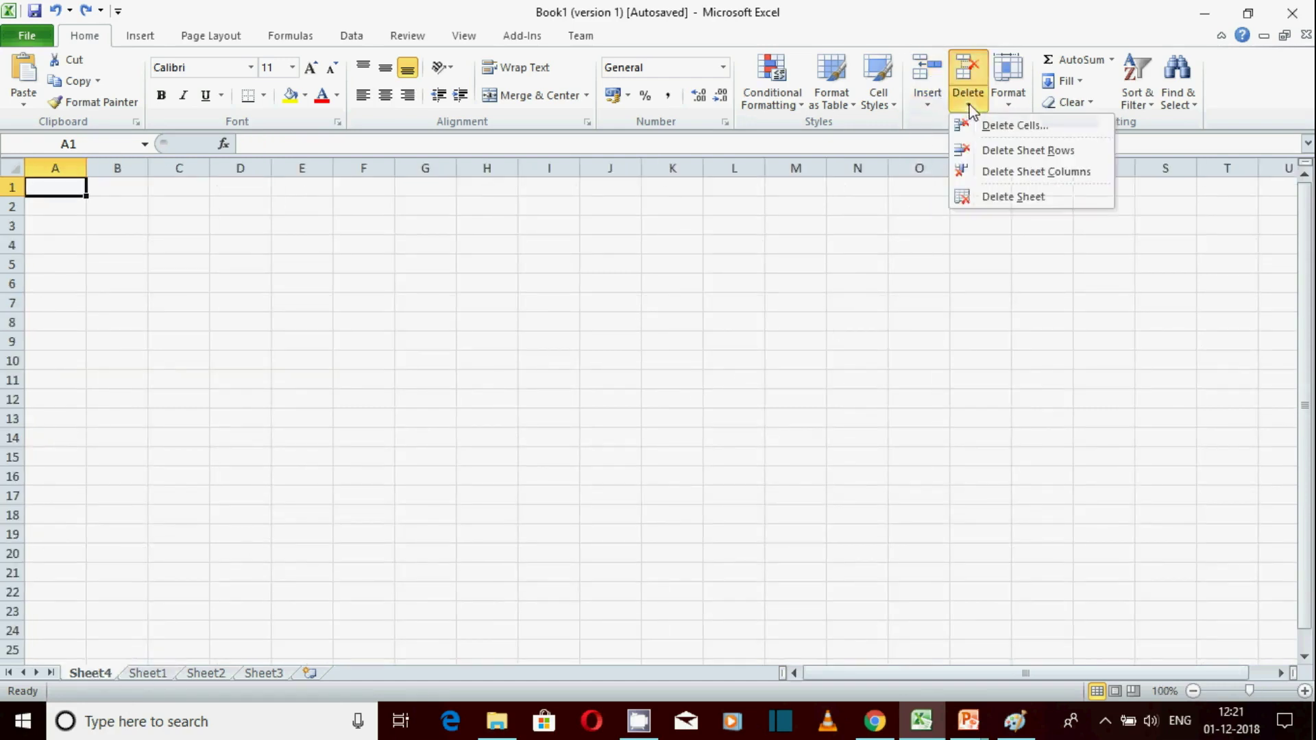
left_click(1017, 198)
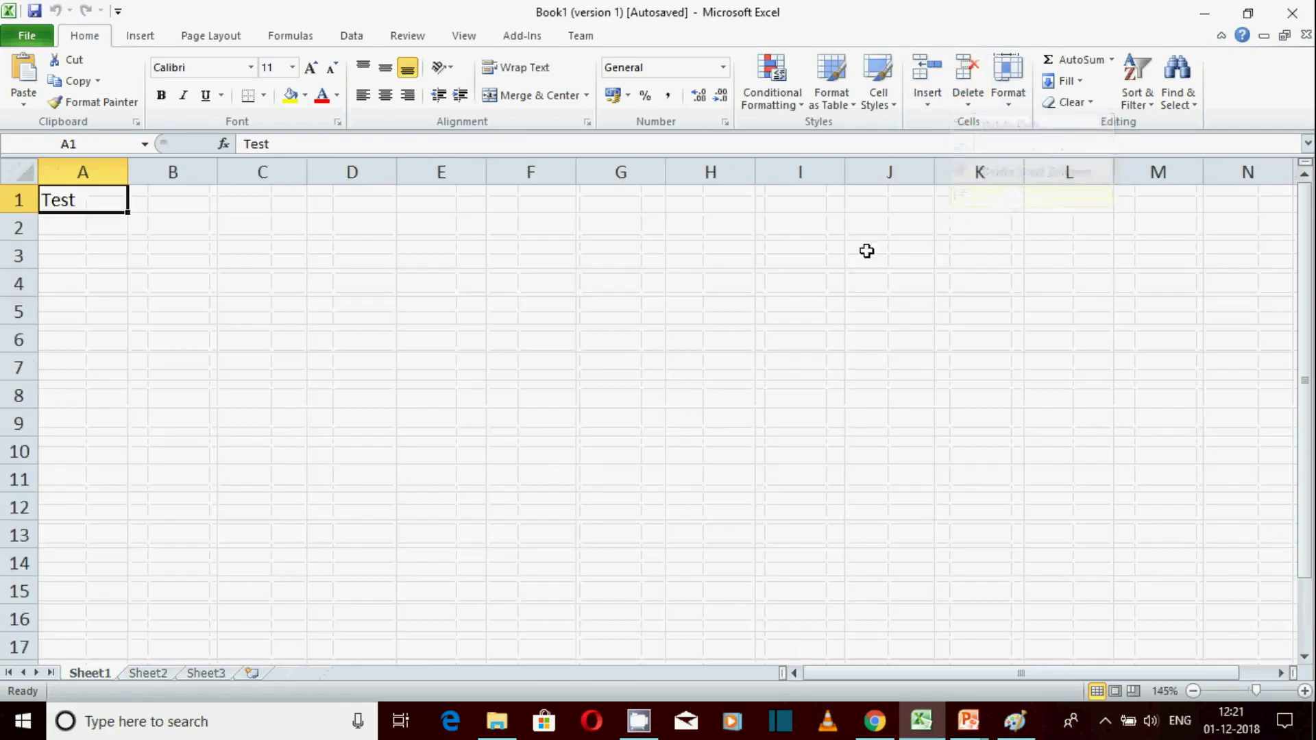
Delete cell A1 on Sheet1 with Shift cells left, removing Test
left_click(280, 276)
left_click(84, 205)
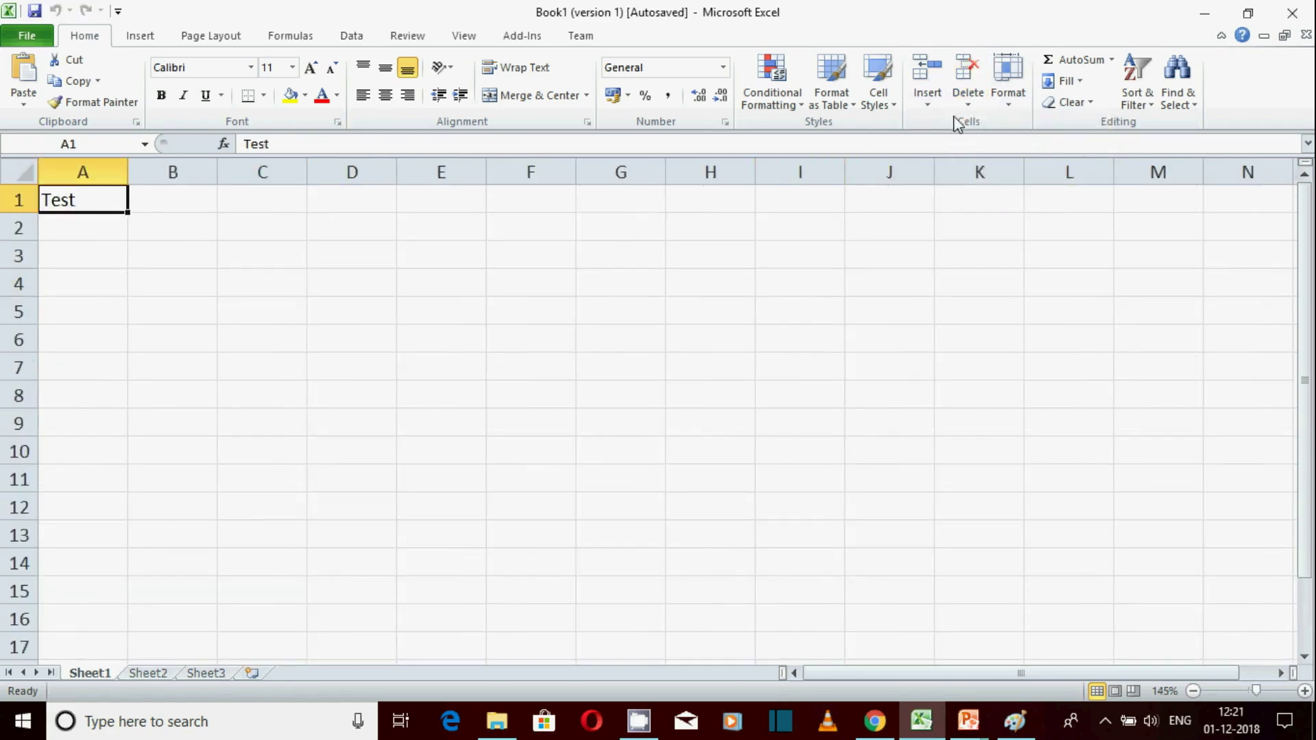
left_click(969, 105)
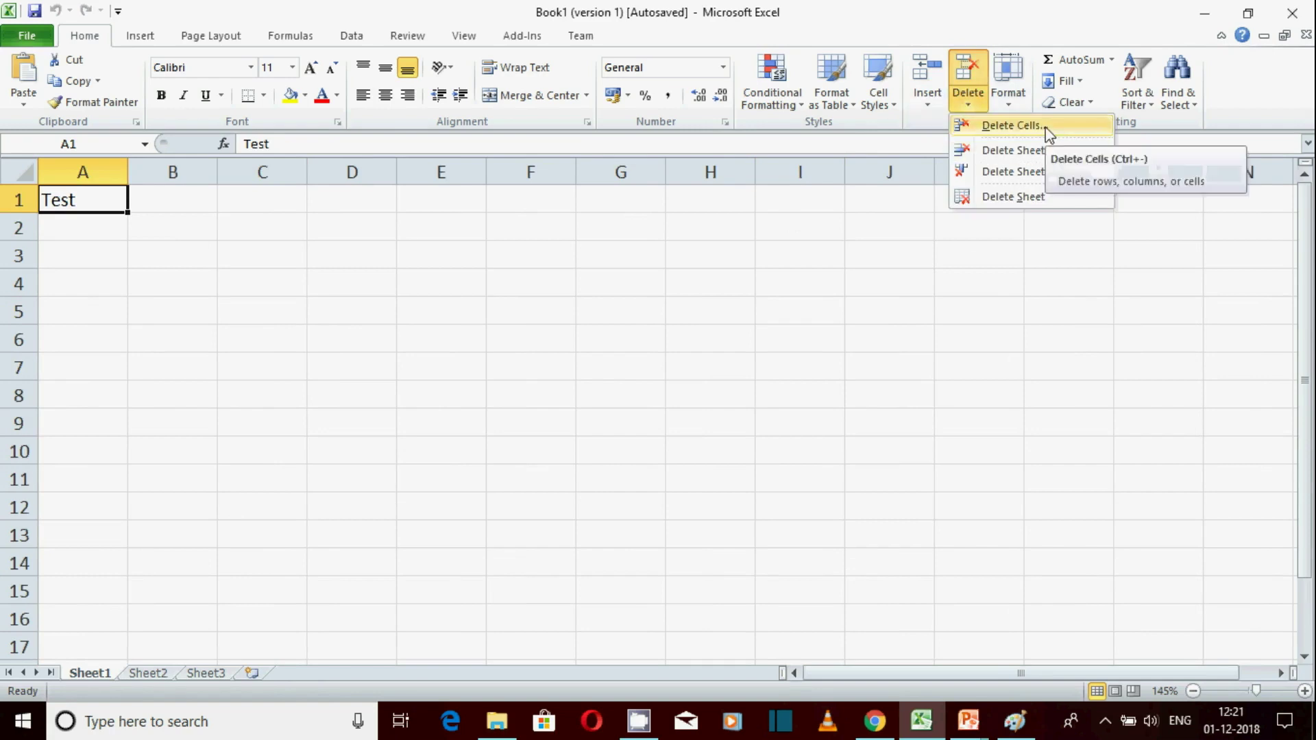
left_click(1012, 126)
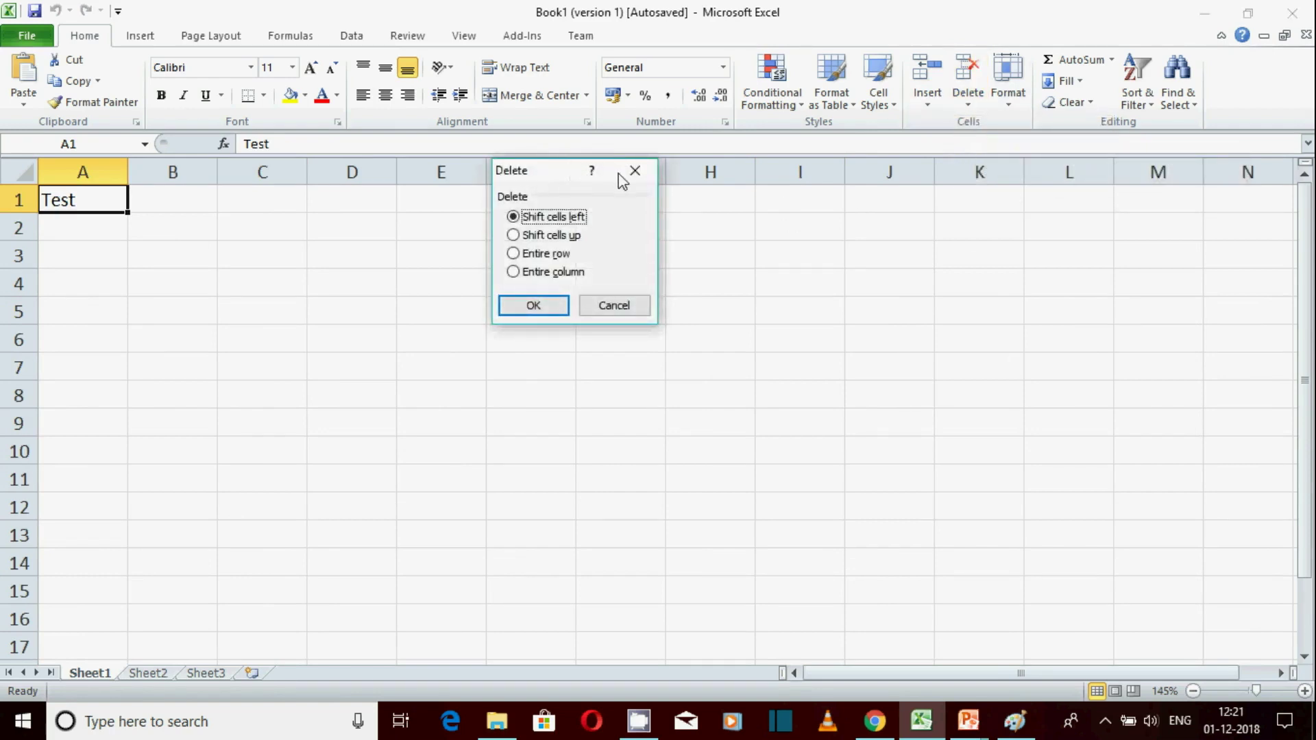
left_click_drag(557, 172, 657, 176)
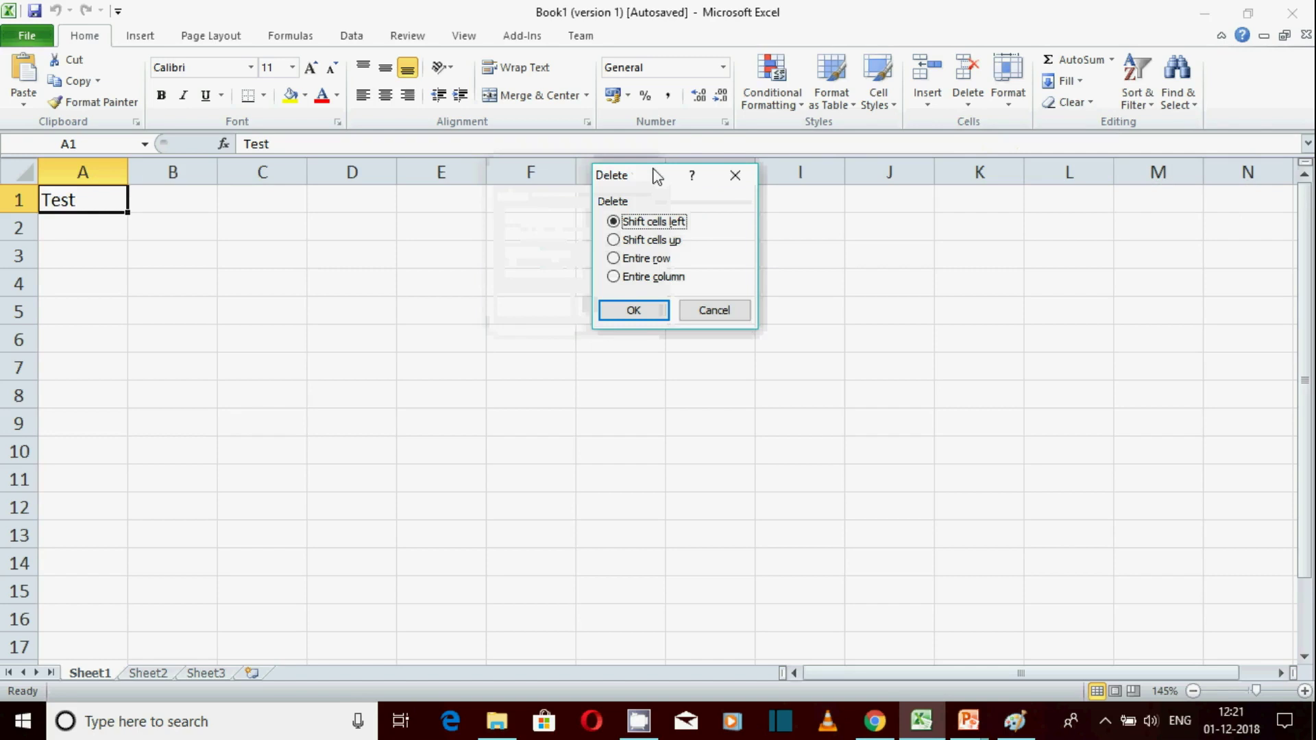
left_click(633, 312)
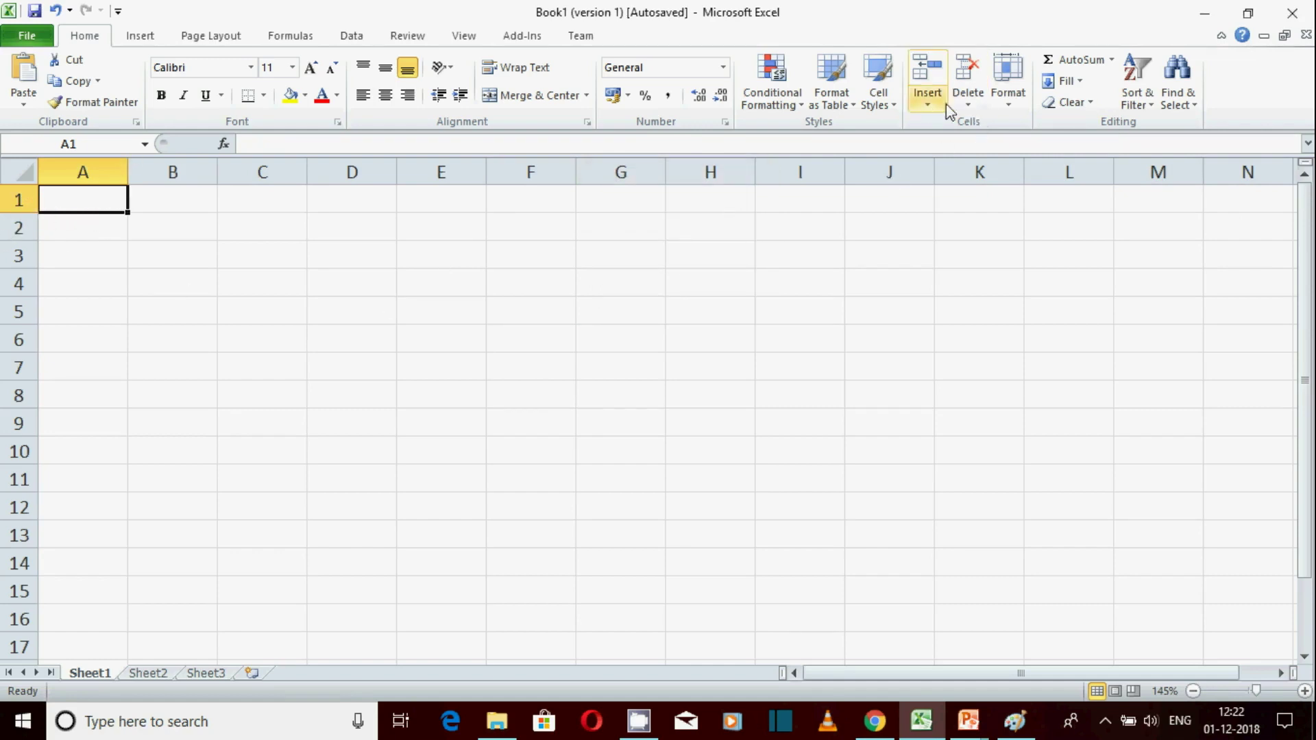
Undo the A1 deletion with Ctrl+Z so Test returns to A1
left_click(968, 100)
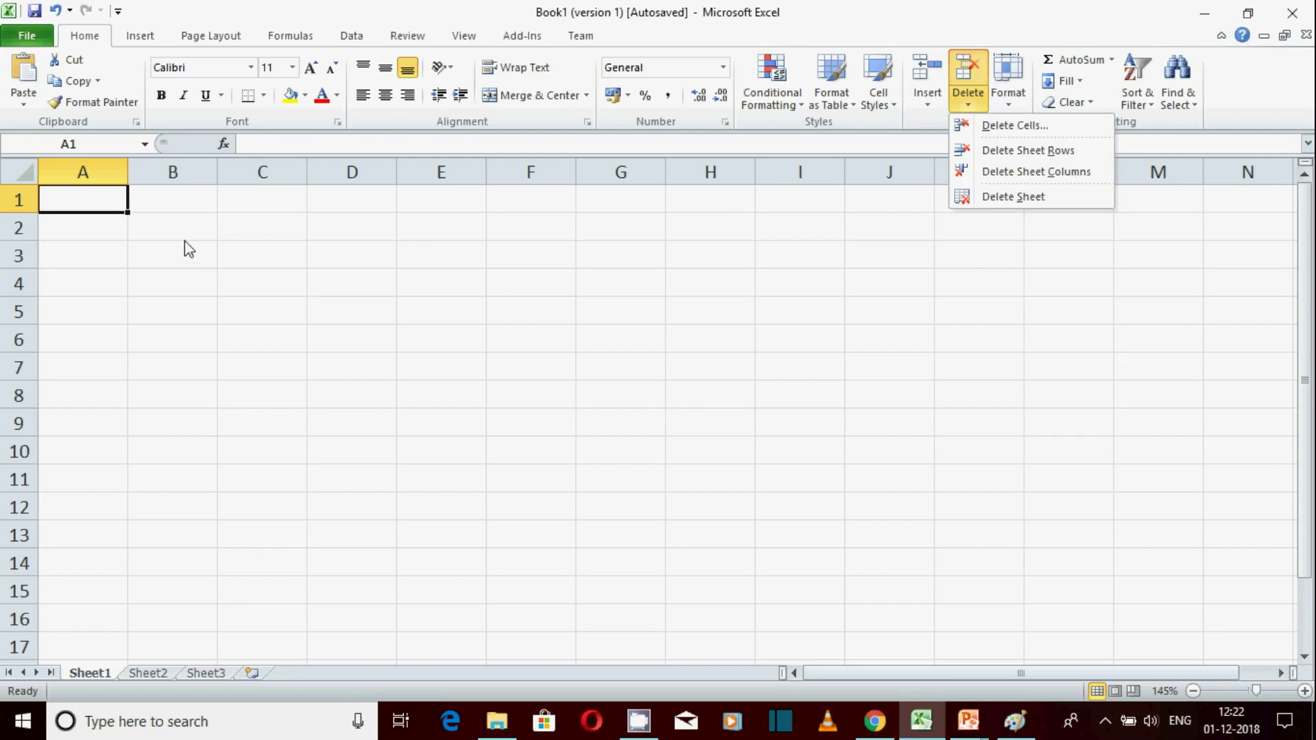
left_click(112, 203)
key("ctrl+z")
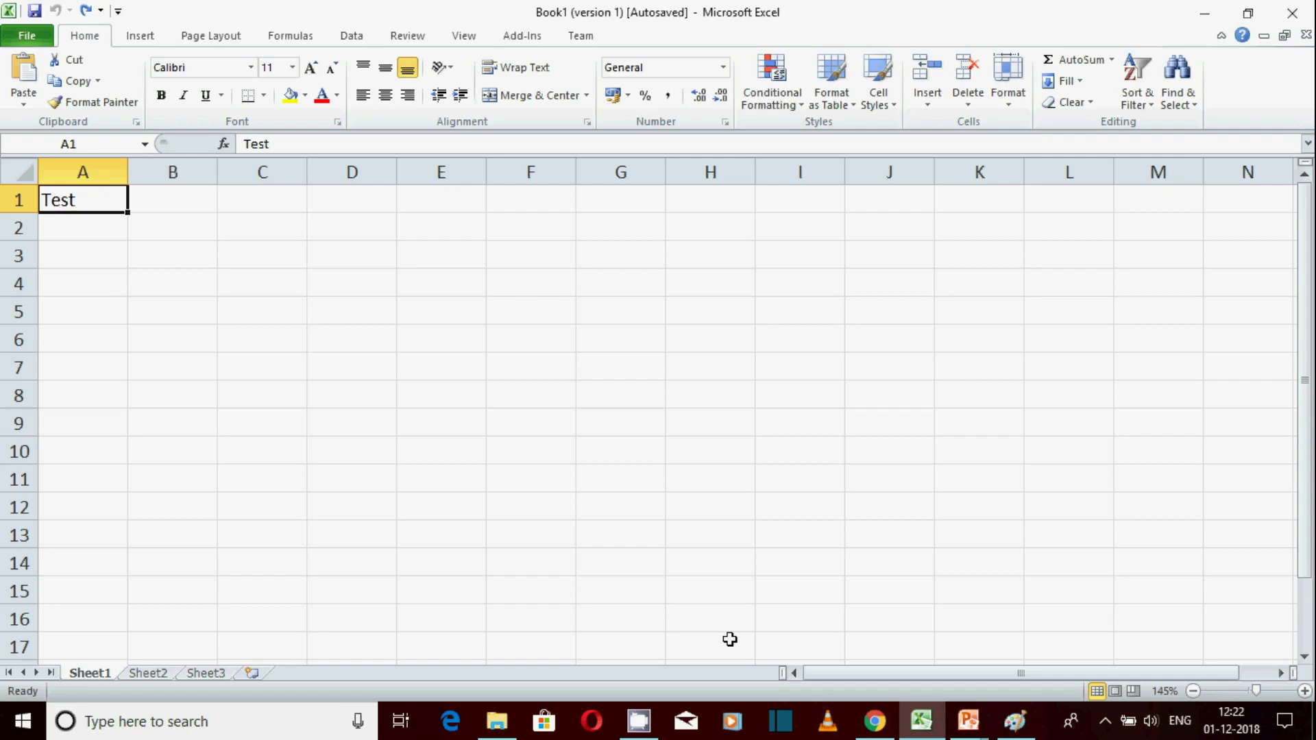
left_click(969, 105)
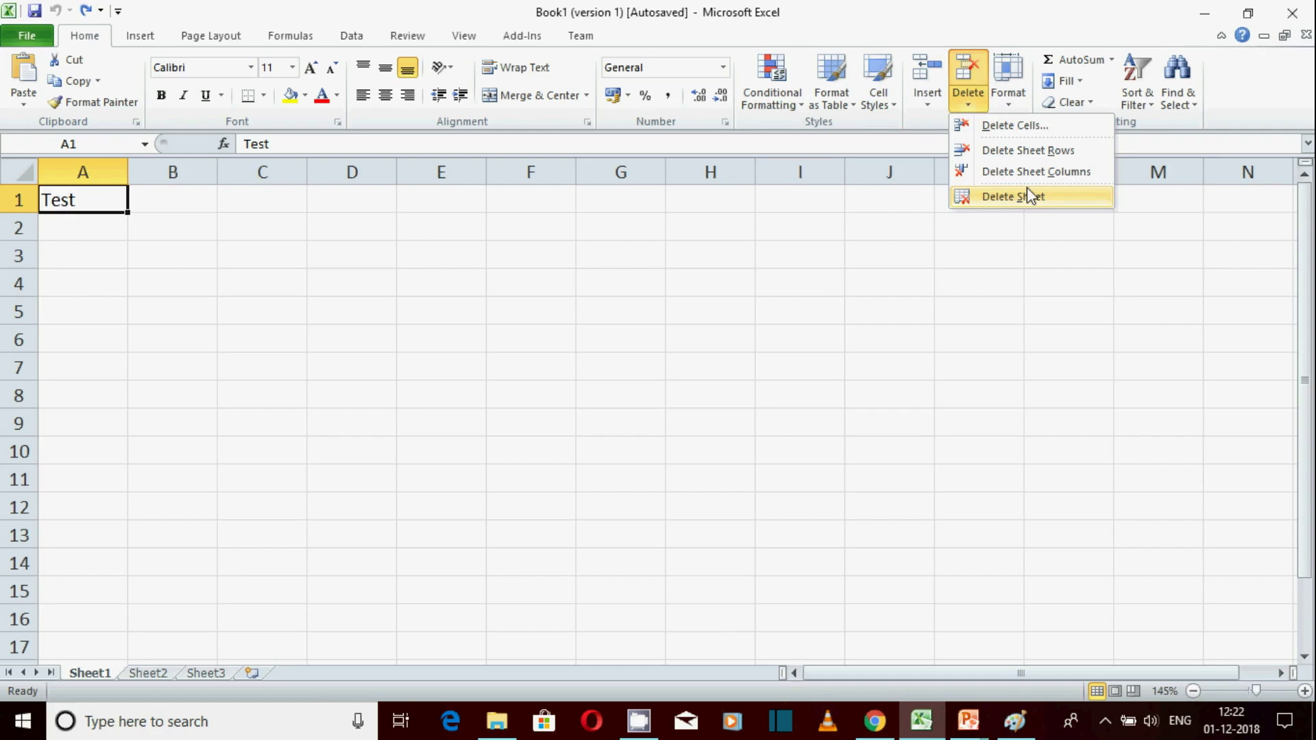
left_click(108, 205)
left_click_drag(117, 204, 866, 550)
left_click(420, 314)
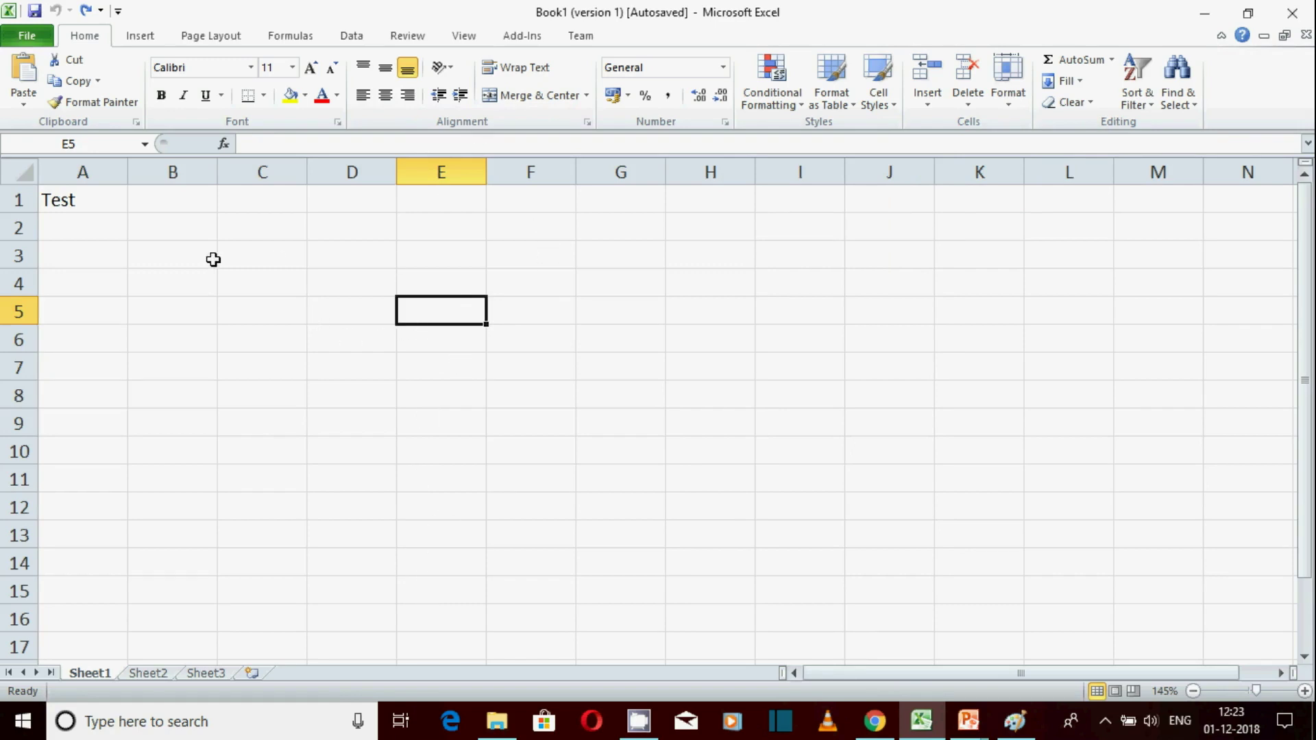
left_click(59, 191)
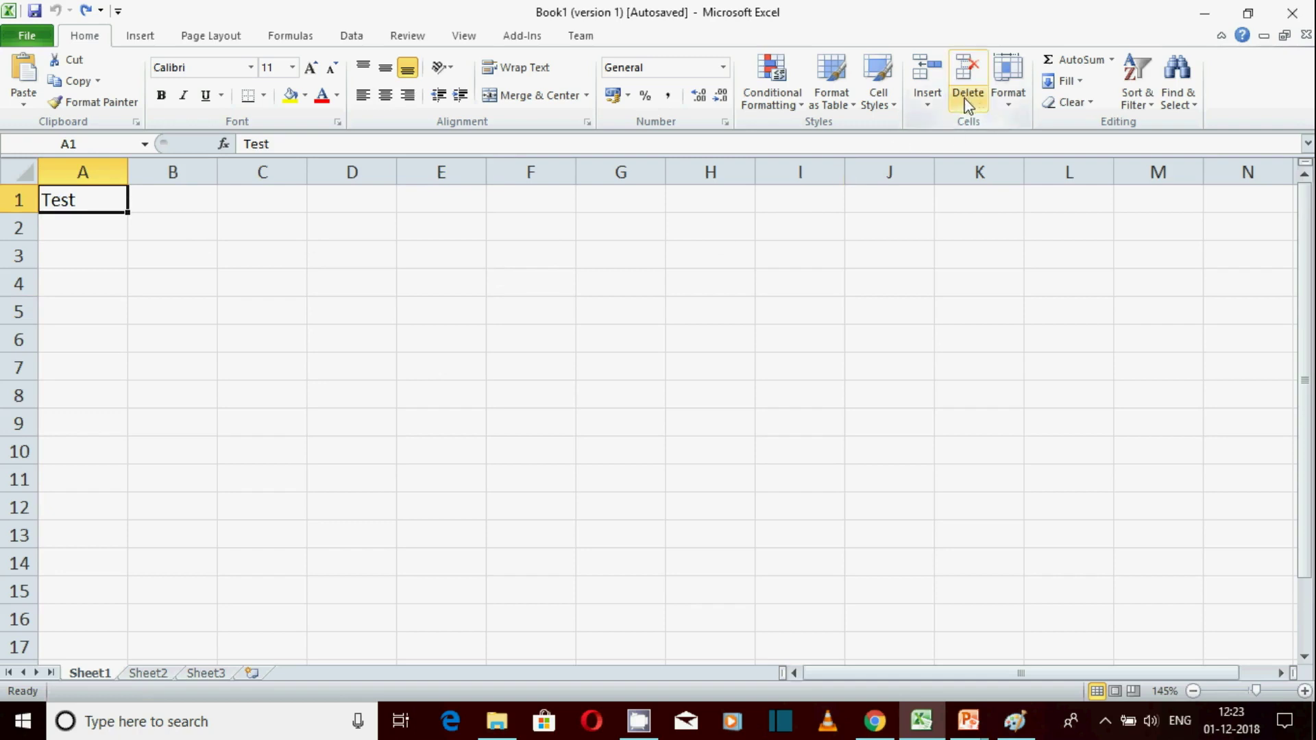
left_click(984, 110)
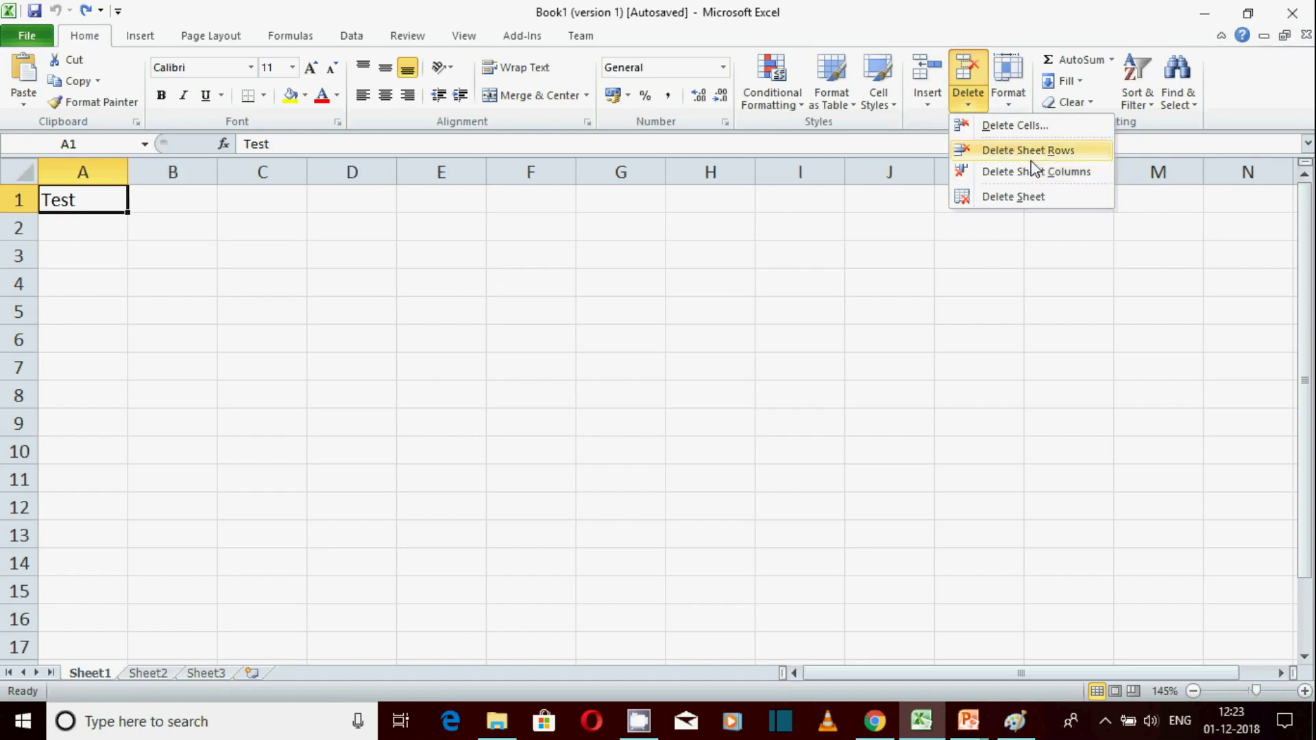
left_click(1044, 149)
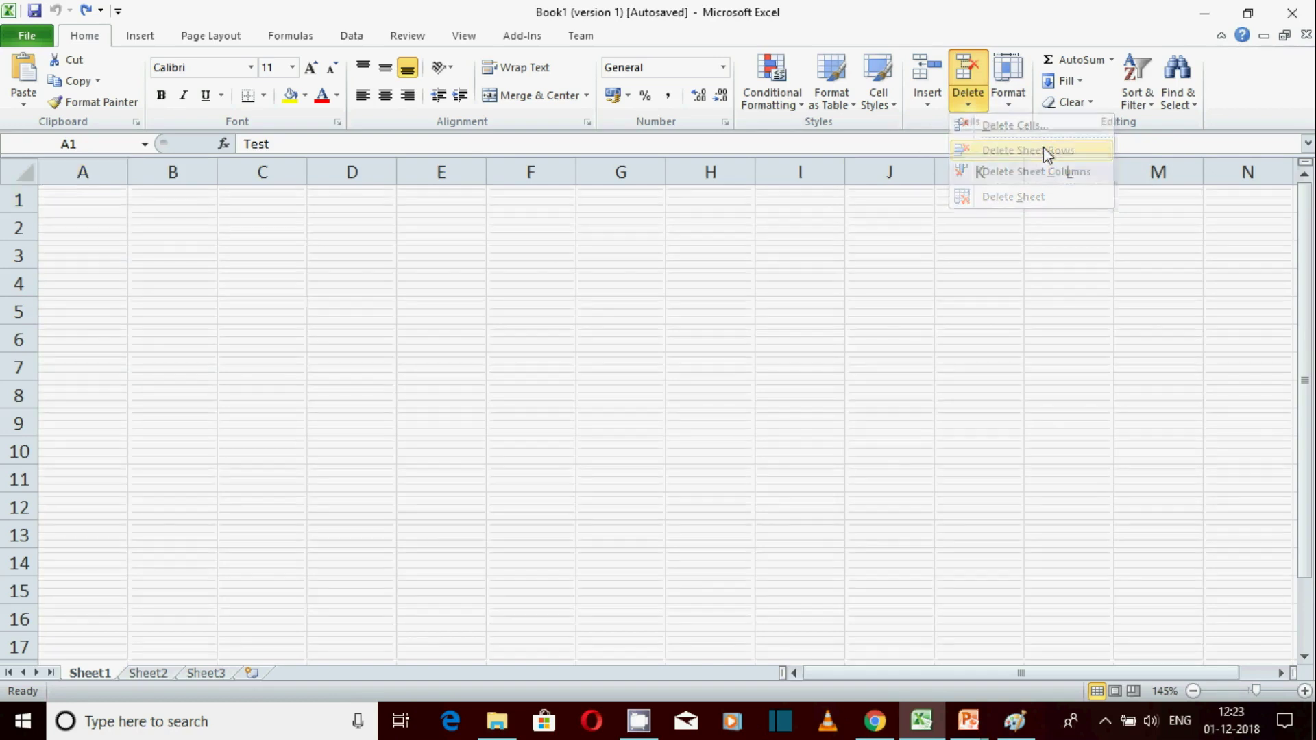
key("ctrl+z")
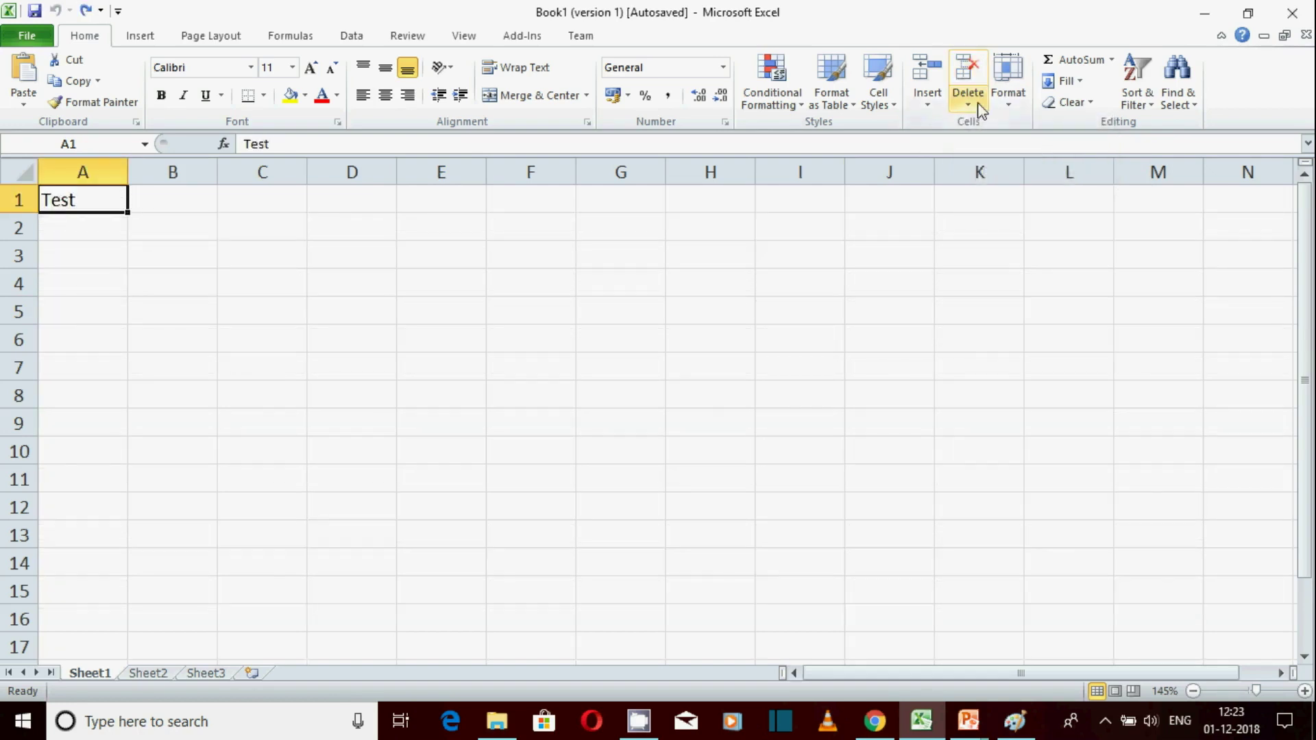
left_click(981, 110)
left_click(1032, 173)
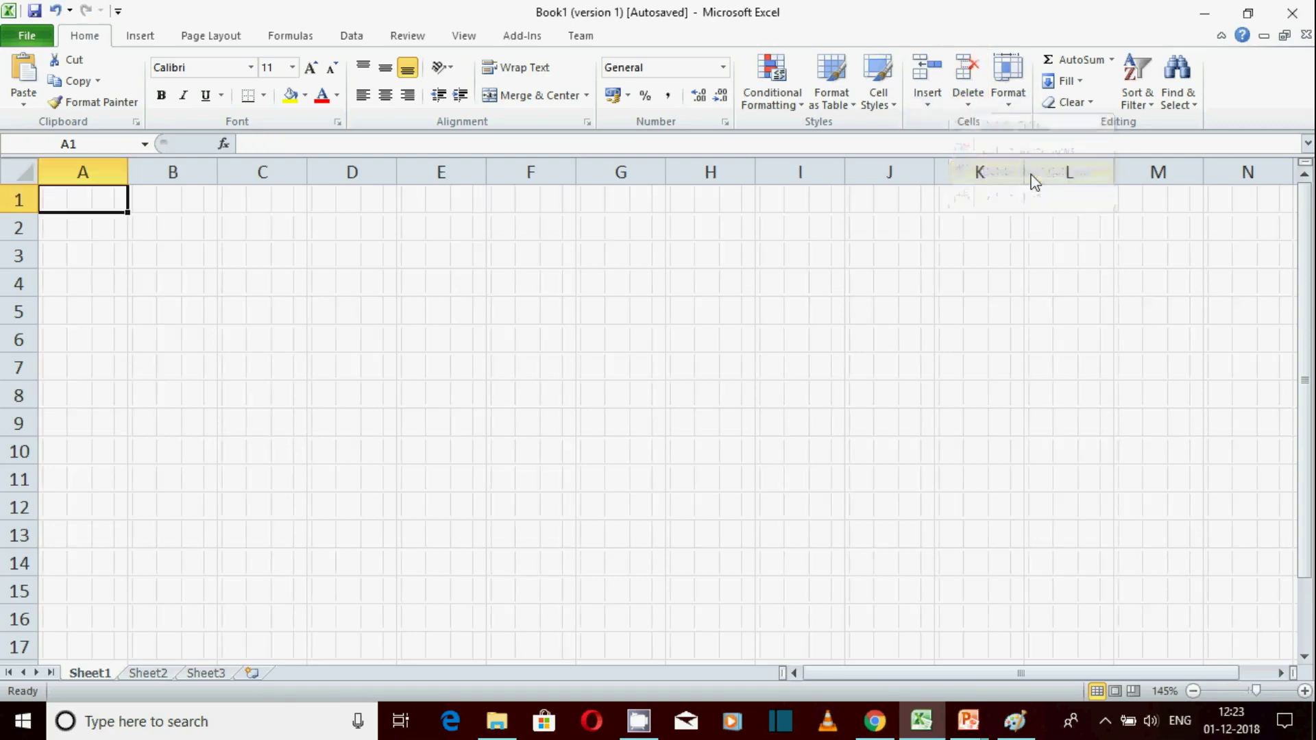
key("ctrl+z")
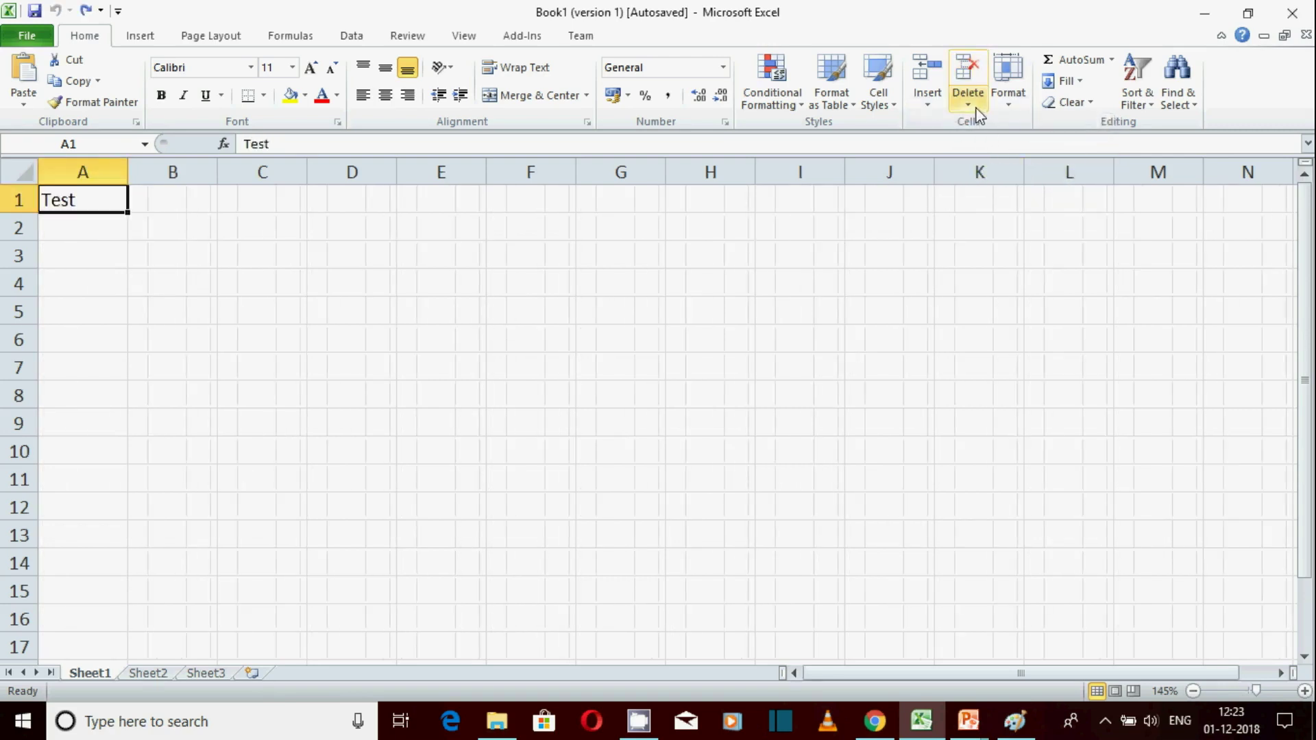
left_click(977, 108)
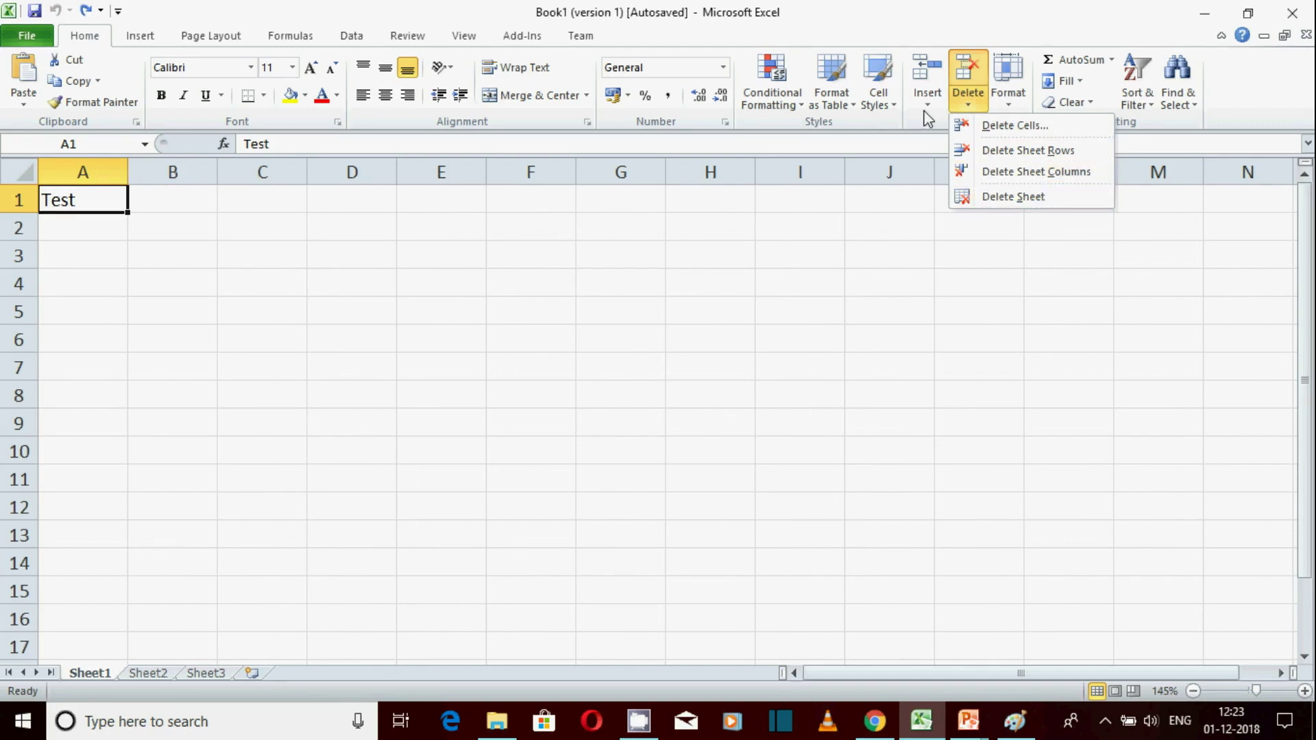
left_click(748, 420)
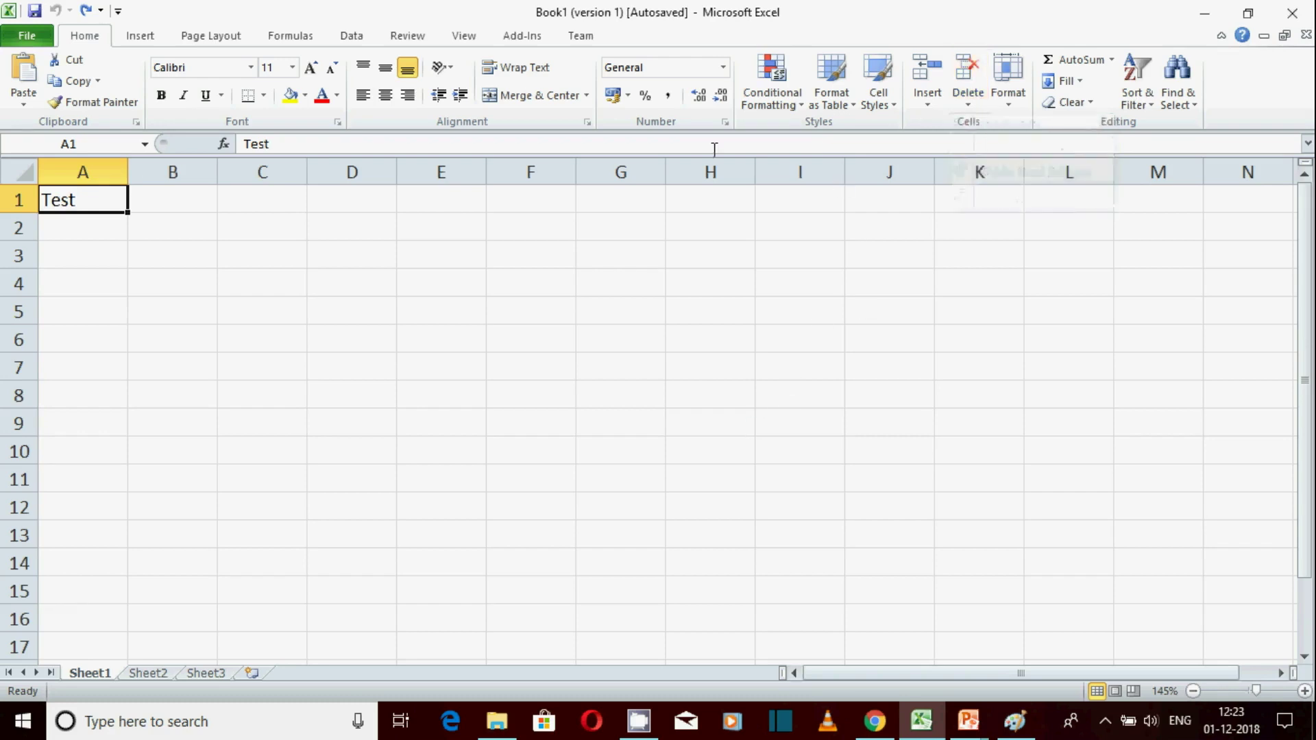
left_click(94, 251)
left_click(85, 201)
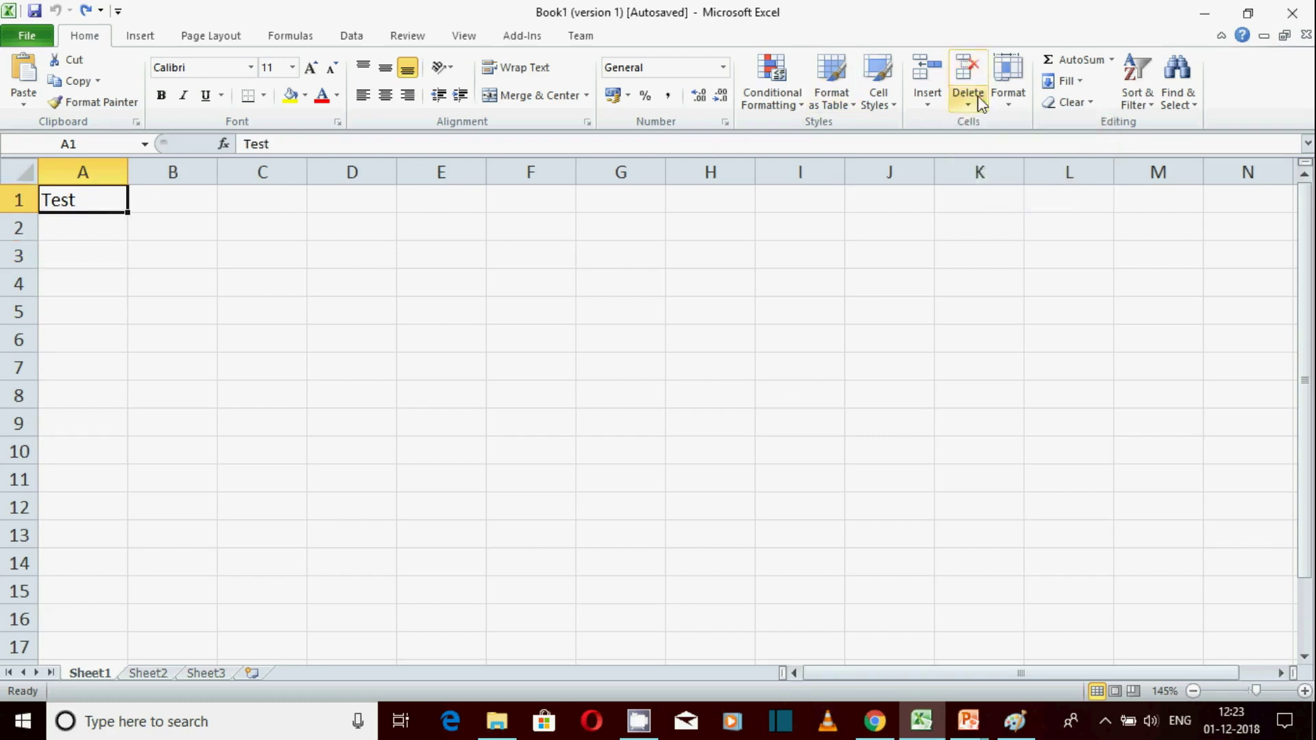
left_click(1002, 103)
Set row 1 height to 25 via Format > Row Height
left_click(1059, 149)
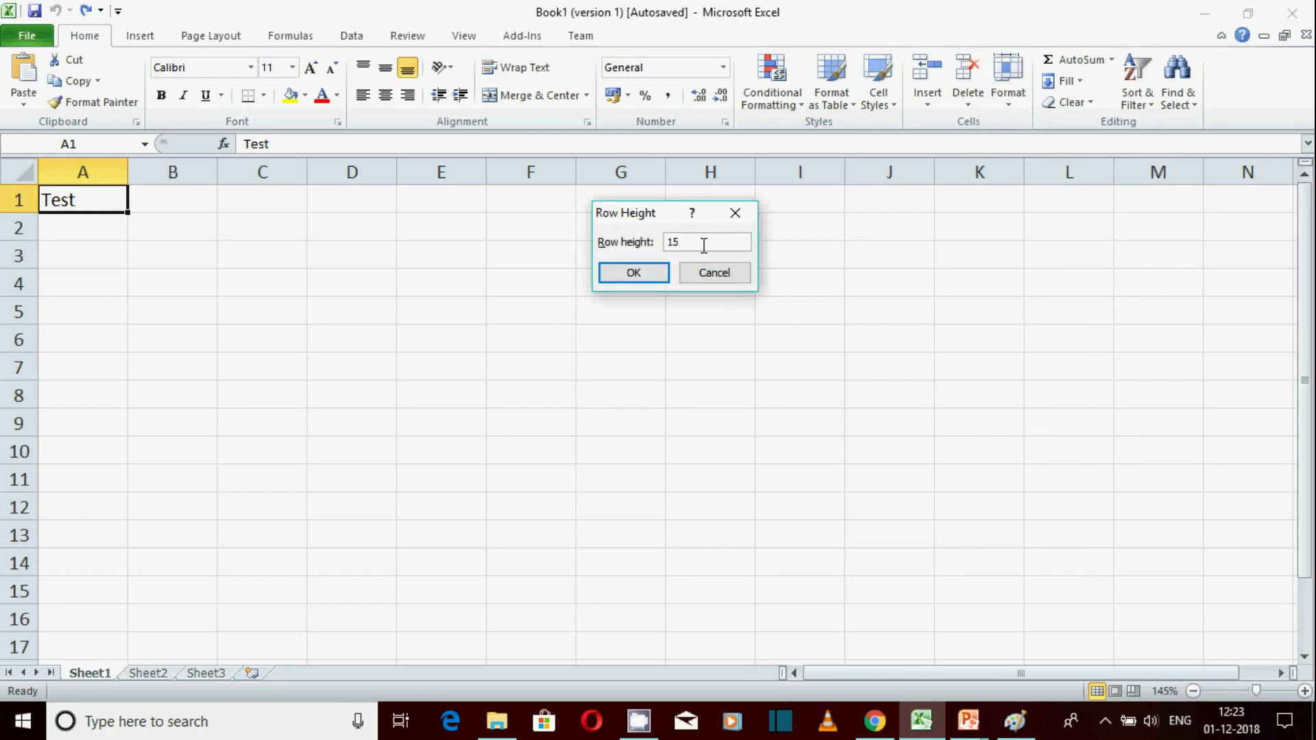
left_click_drag(703, 243, 659, 242)
left_click(636, 272)
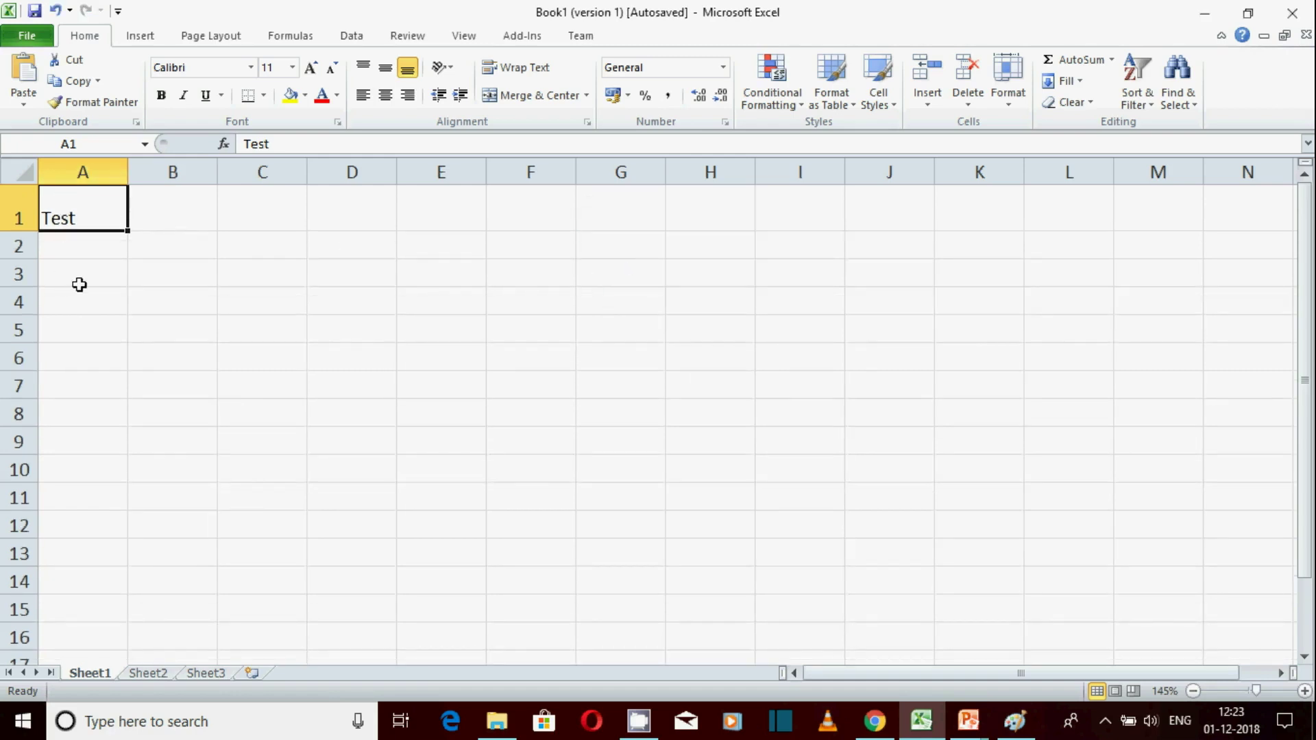
Centre Test horizontally and vertically in A1, then AutoFit row 1 height
left_click(388, 97)
left_click(385, 68)
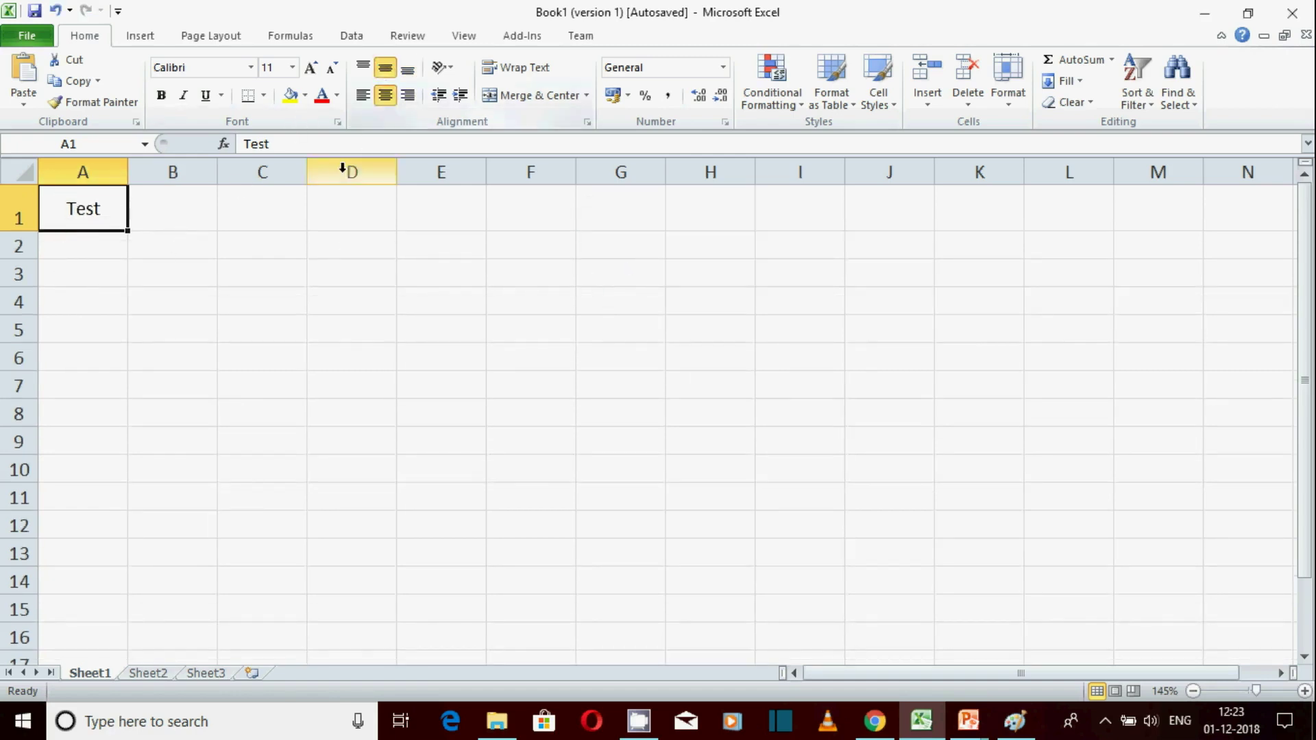
left_click(1010, 104)
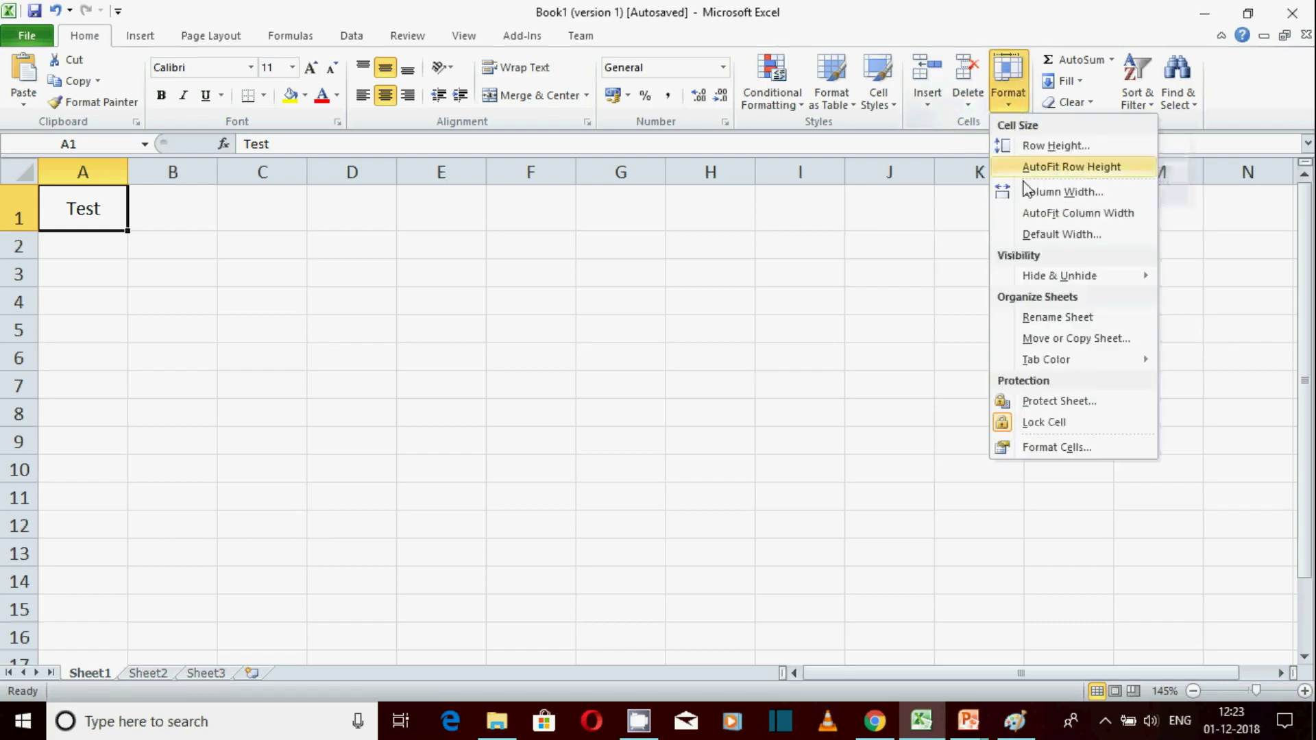
left_click(1065, 169)
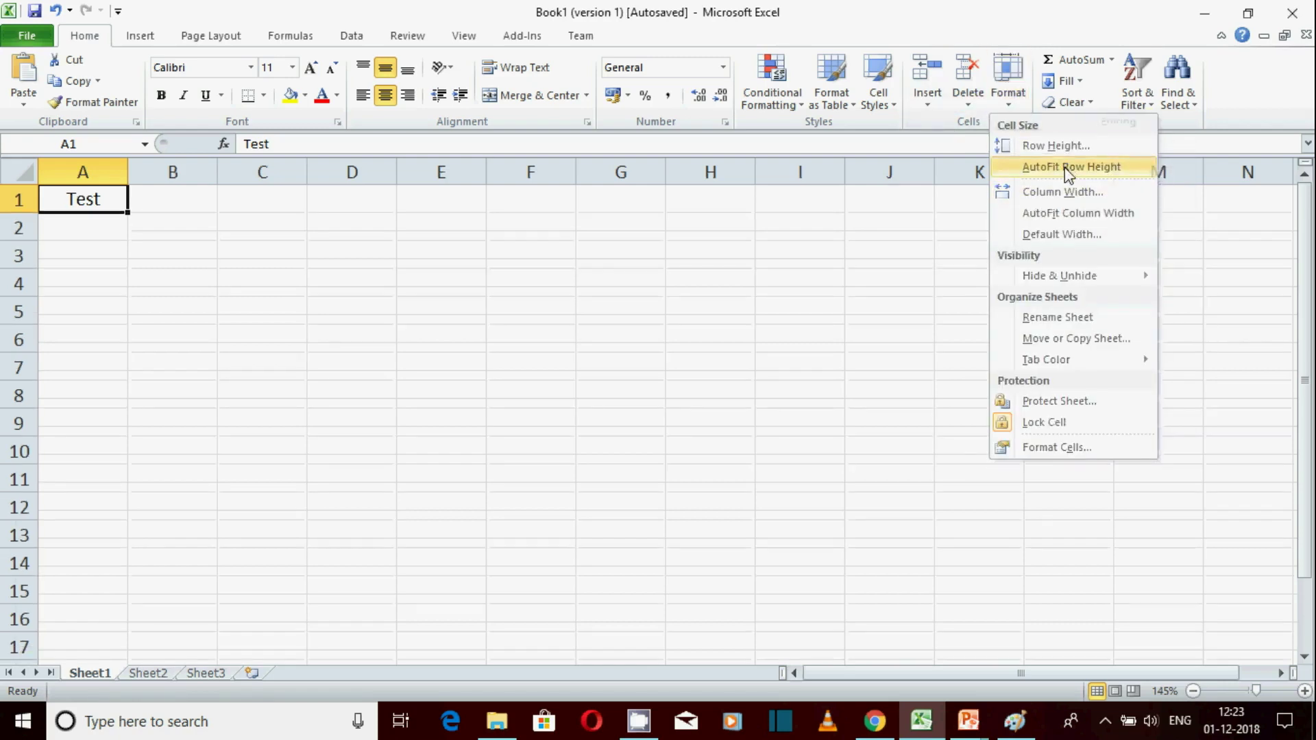
left_click(1018, 104)
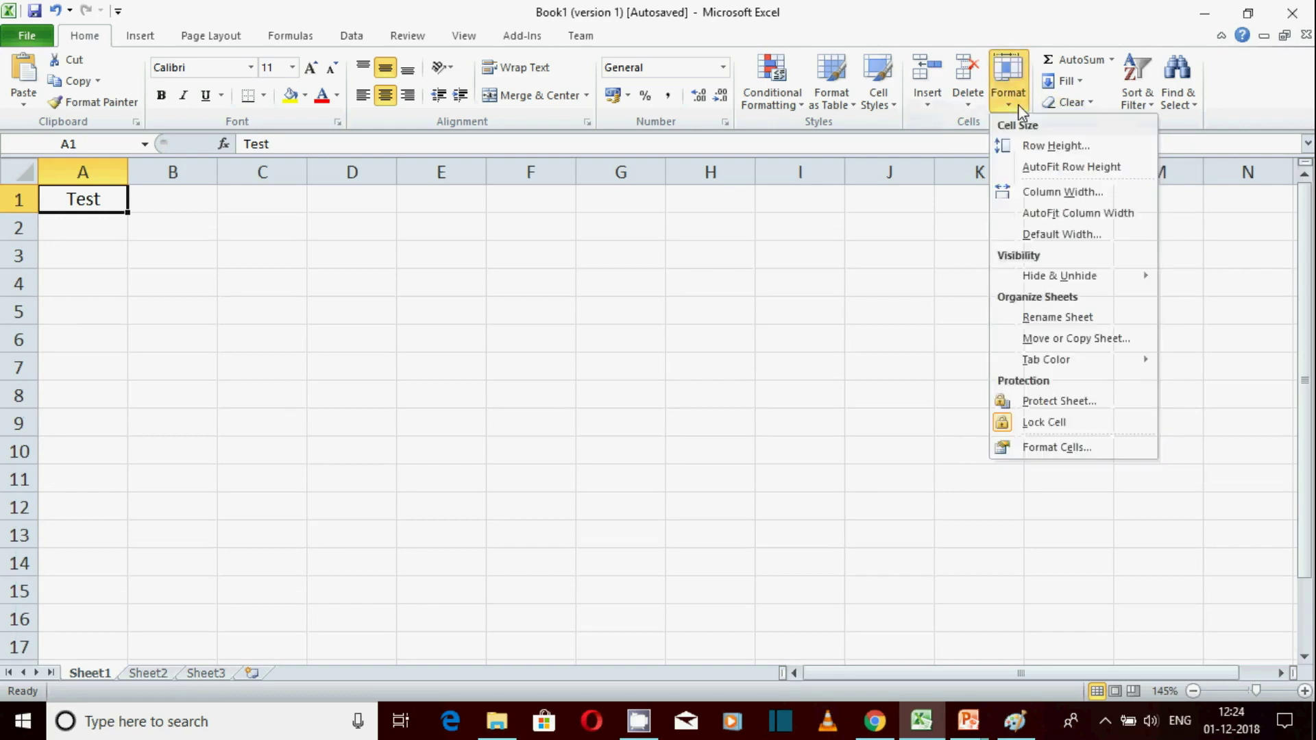
Set column A width to 15, then try AutoFit Column Width and undo it
left_click(1076, 194)
left_click(726, 241)
double_click(726, 241)
type("15")
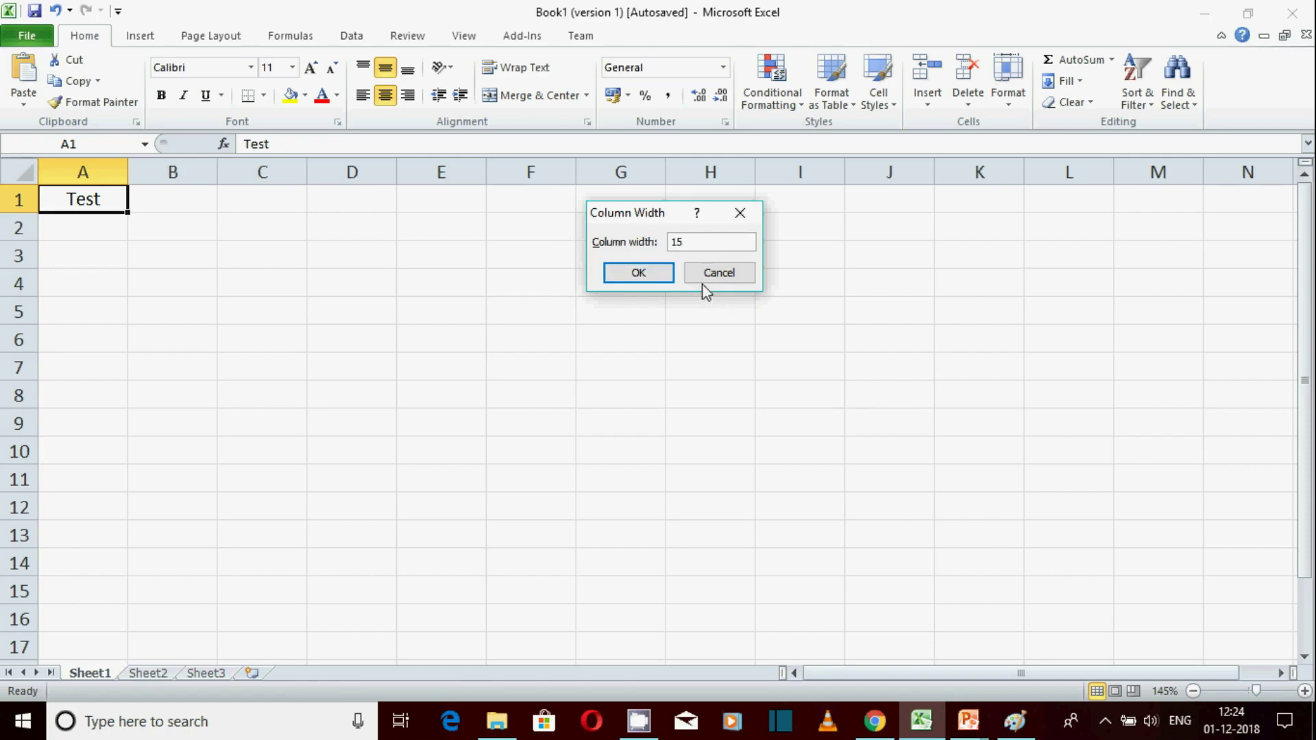
left_click(638, 273)
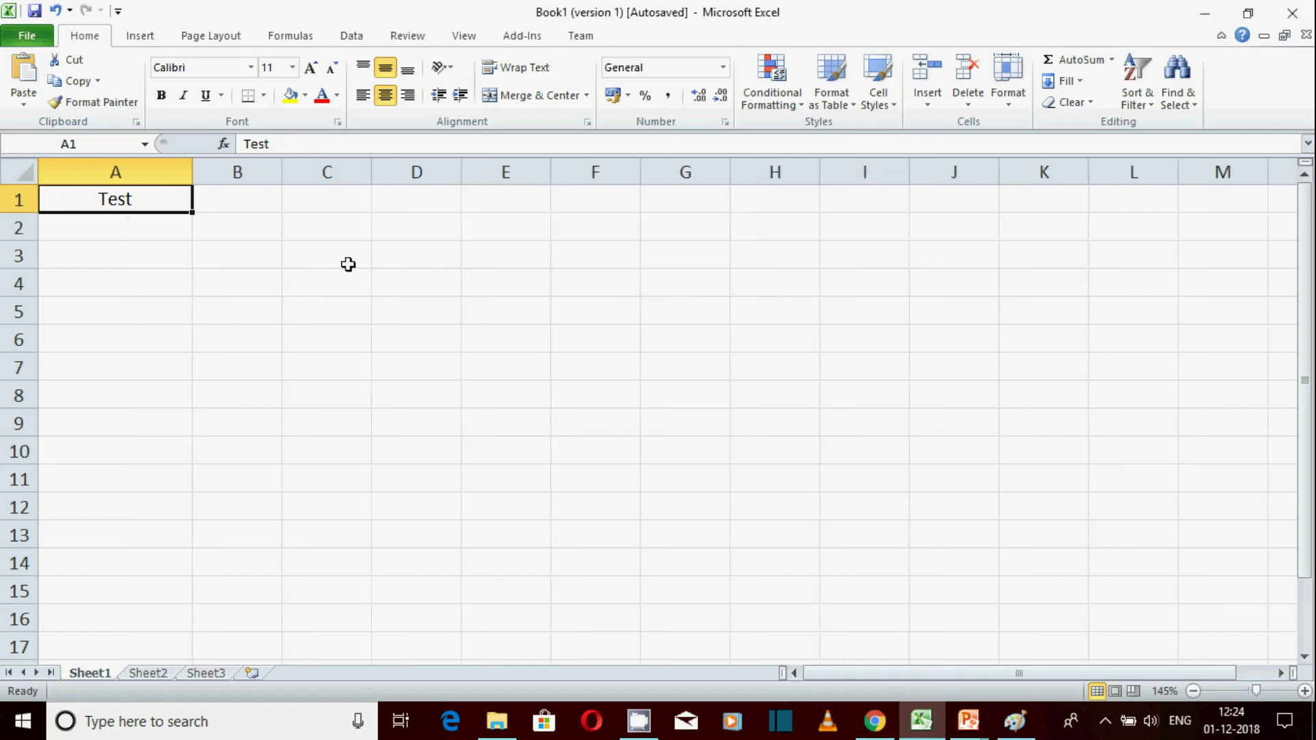
left_click(1013, 103)
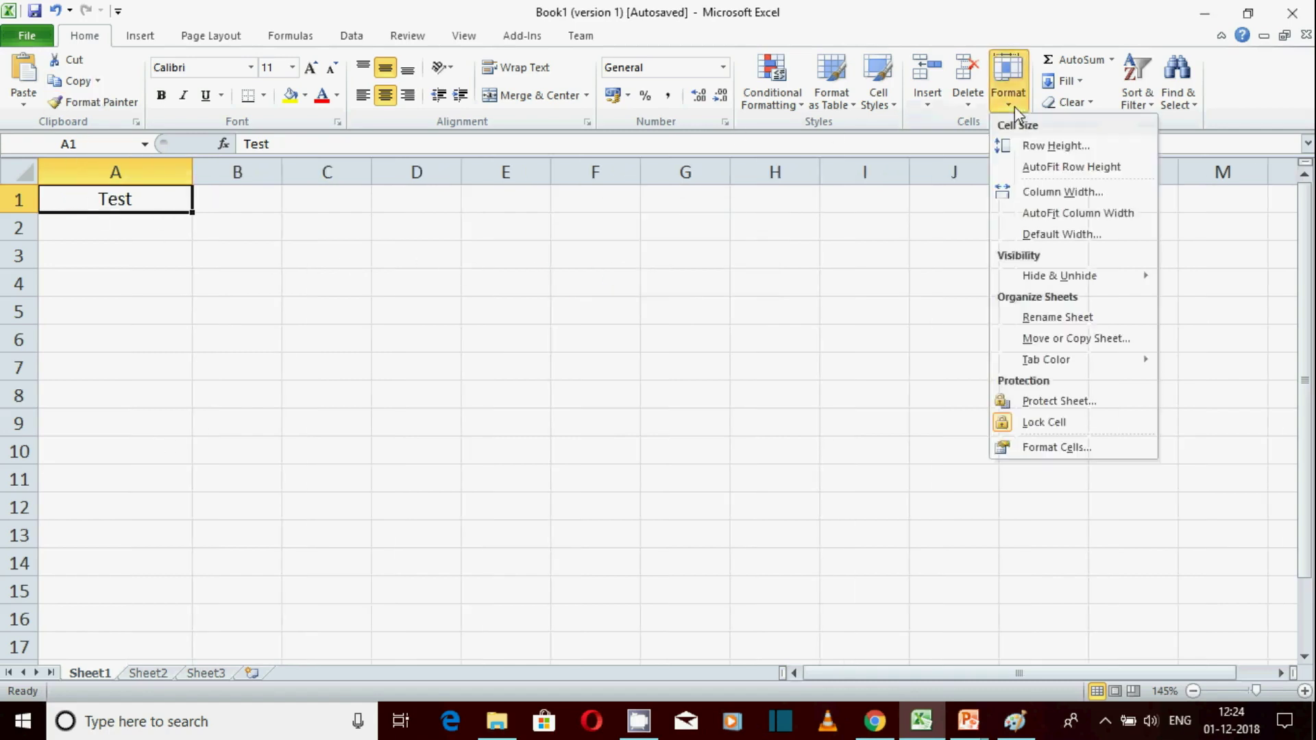
left_click(1104, 216)
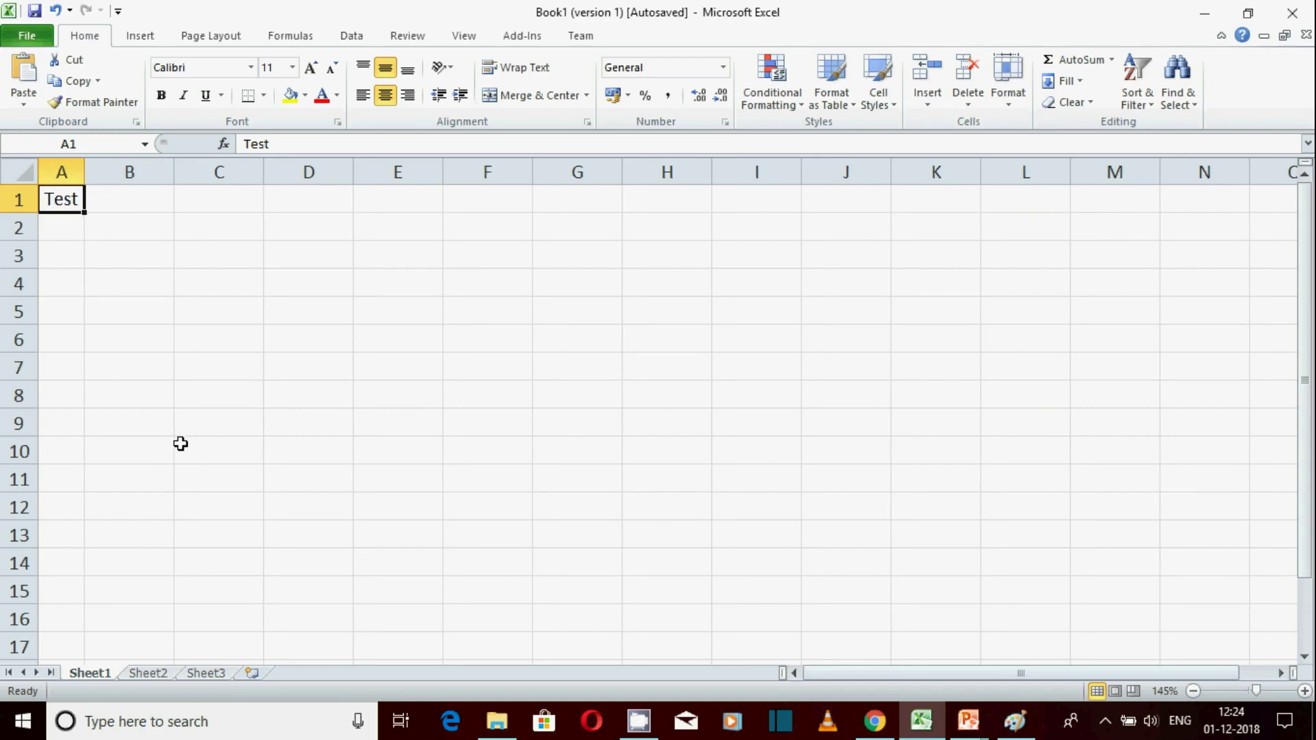
key("ctrl+z")
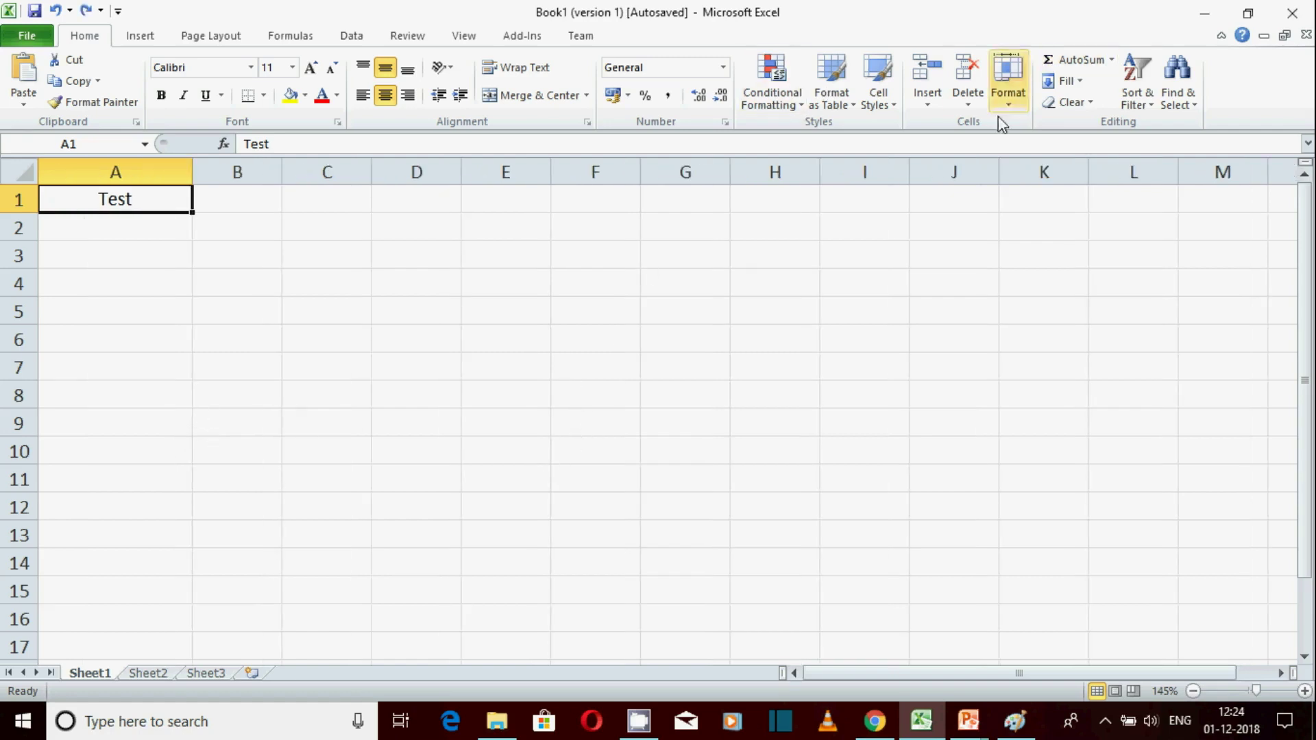
Check the sheet's Default Width, leaving the standard column width at 8.43
left_click(1013, 101)
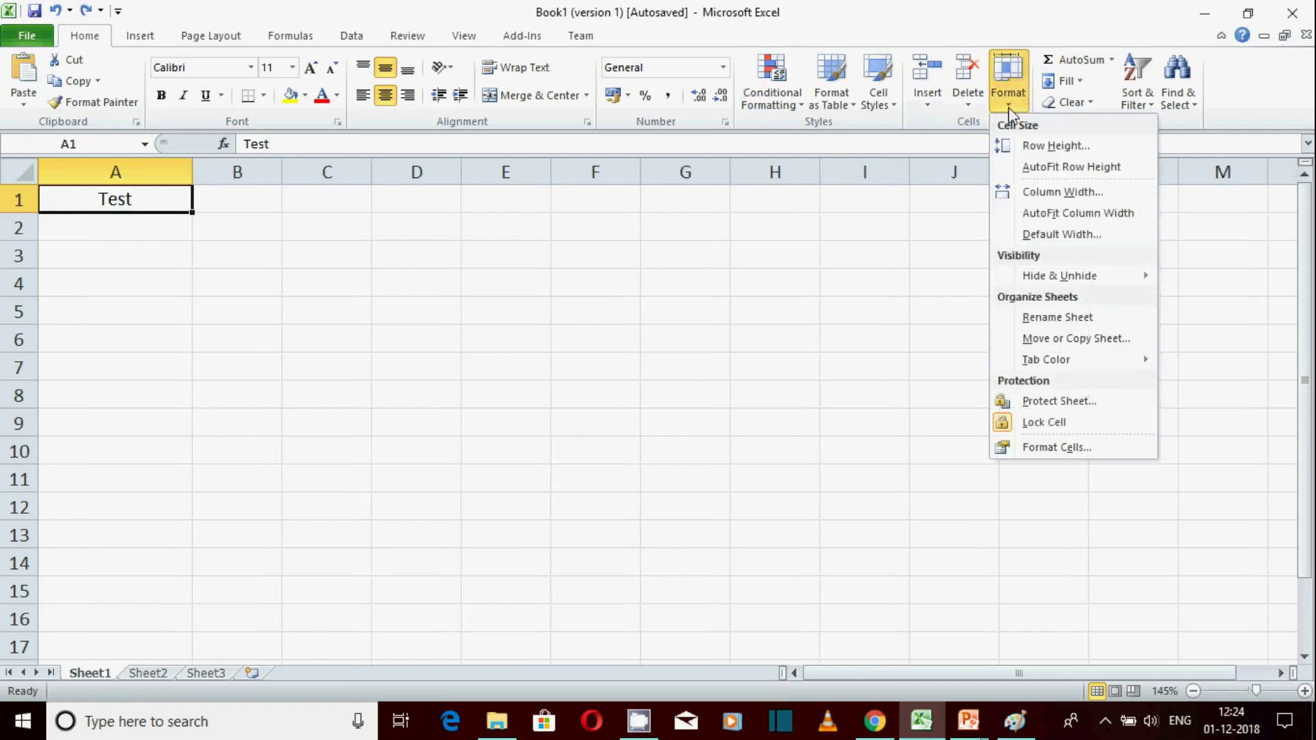
left_click(1094, 241)
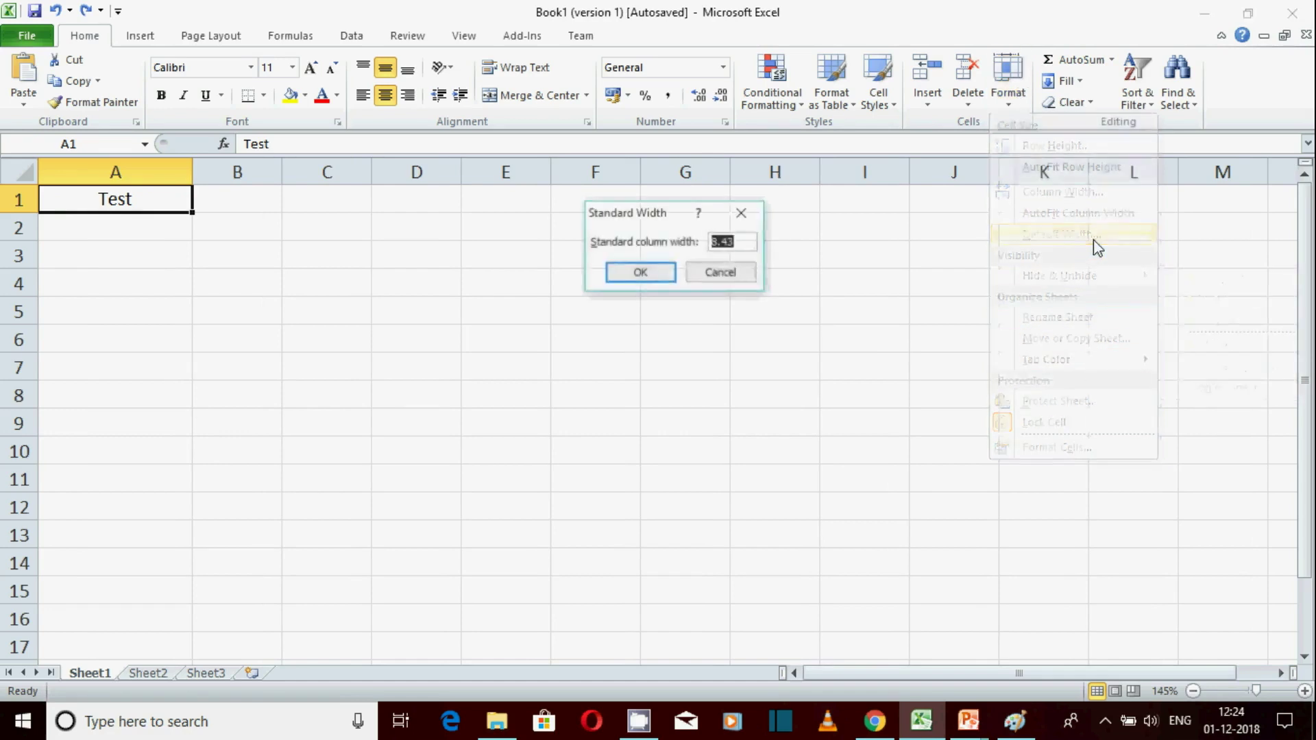
left_click(734, 276)
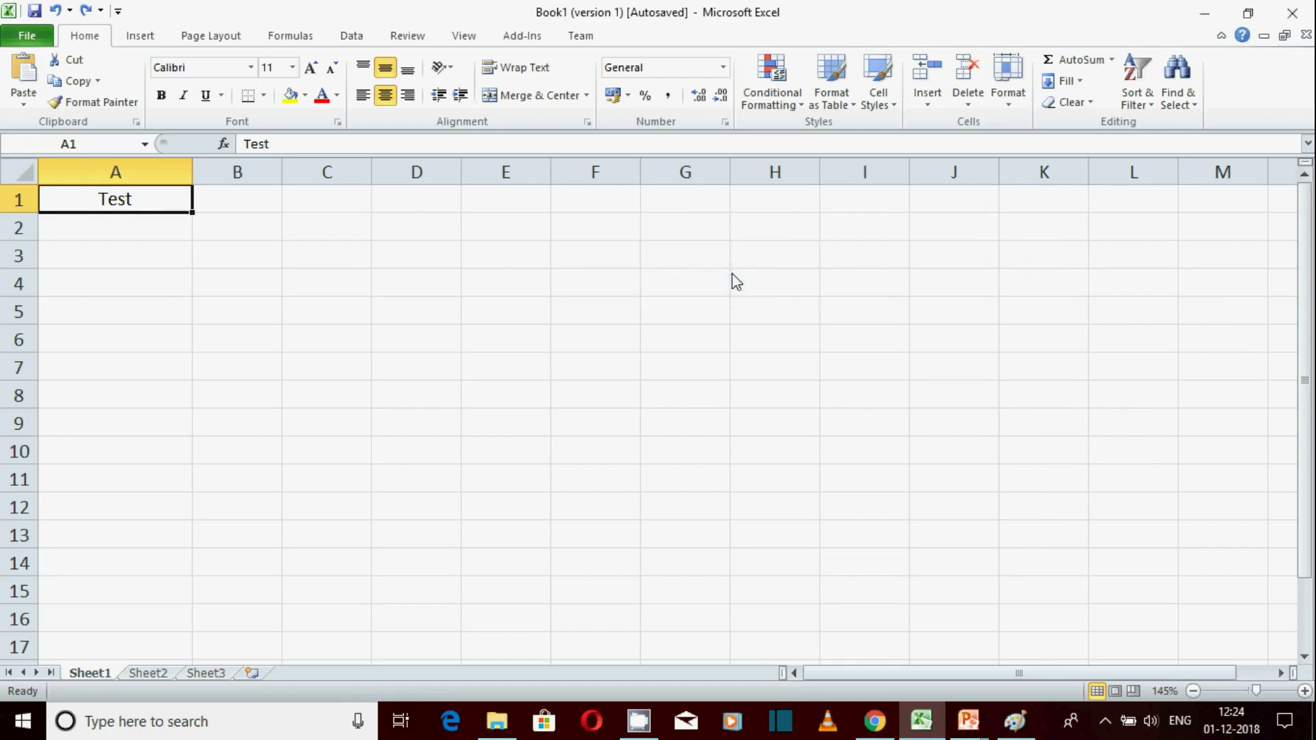
left_click(1011, 103)
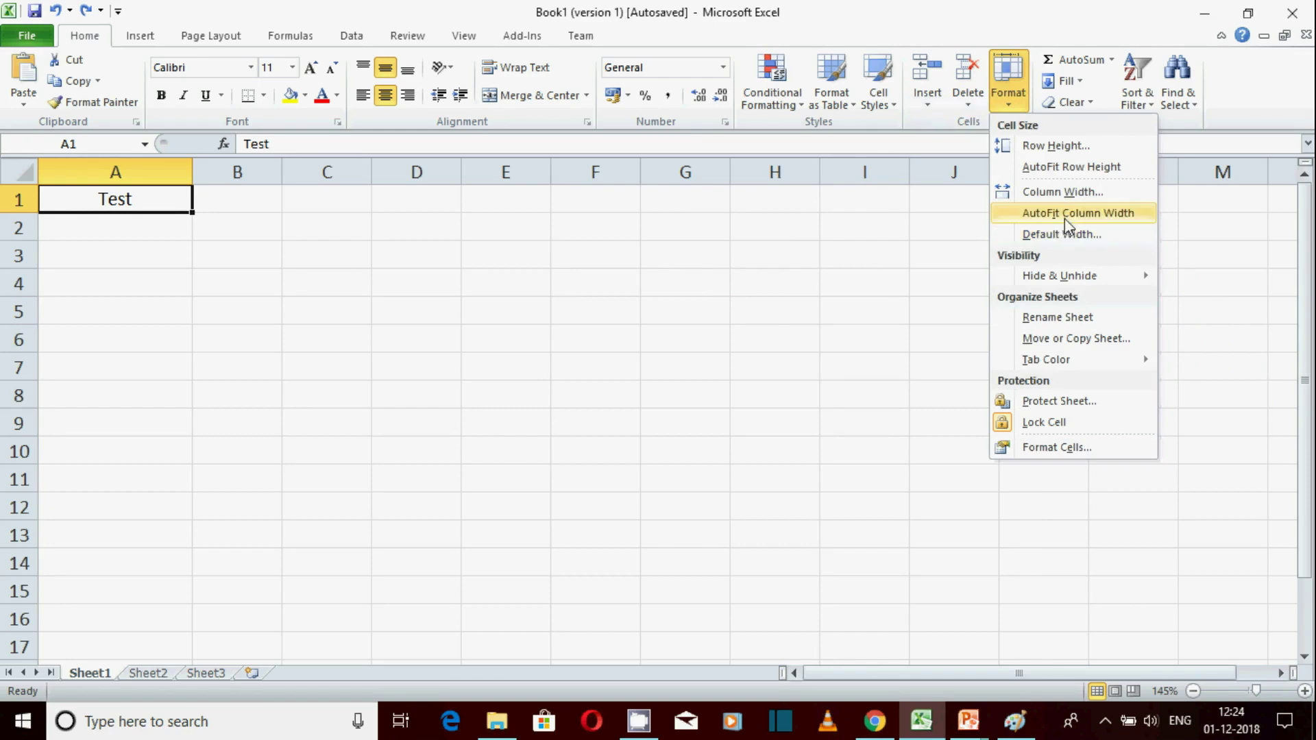
left_click(1076, 238)
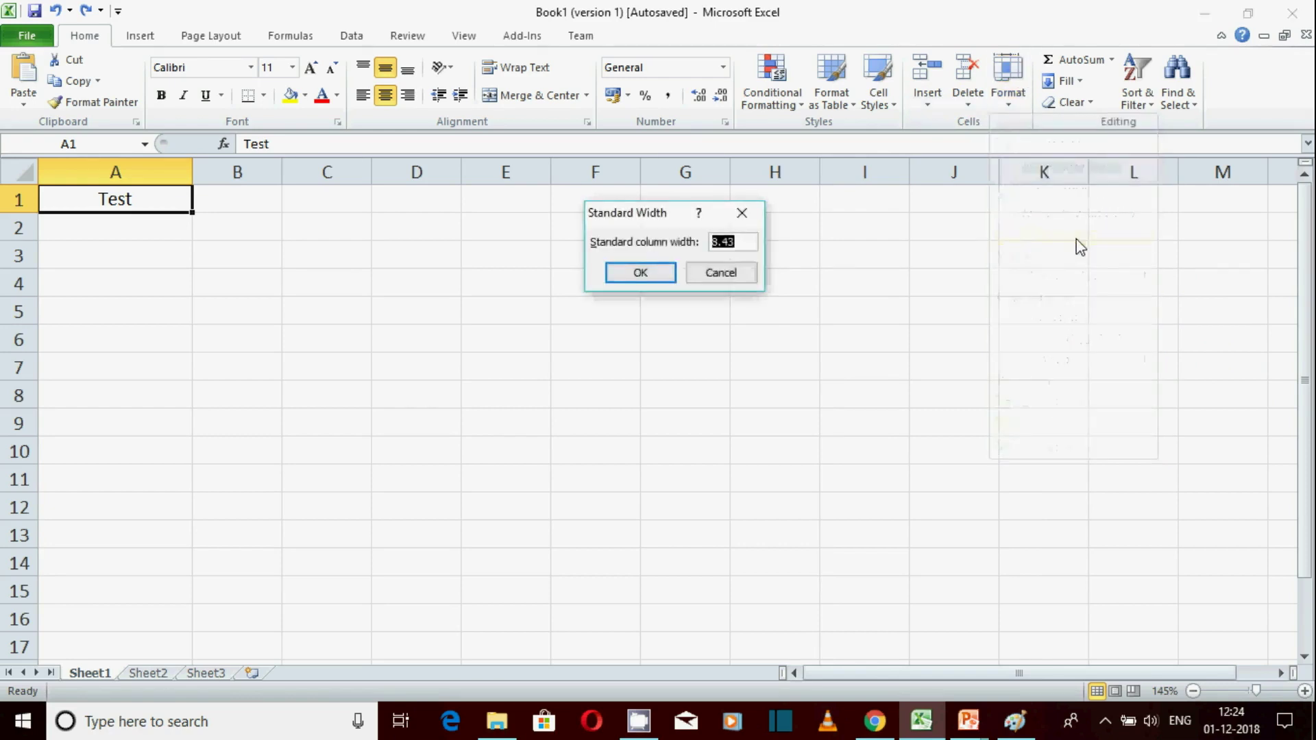
left_click(642, 273)
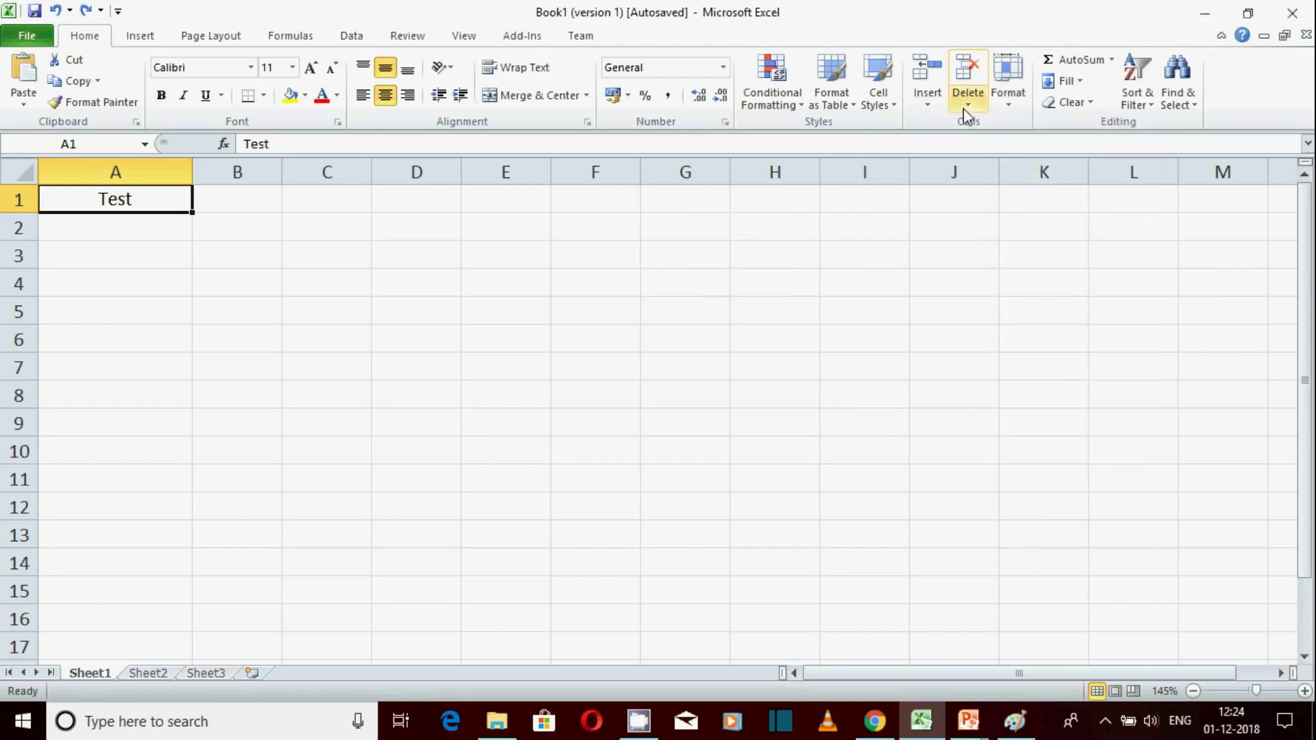
left_click(1002, 102)
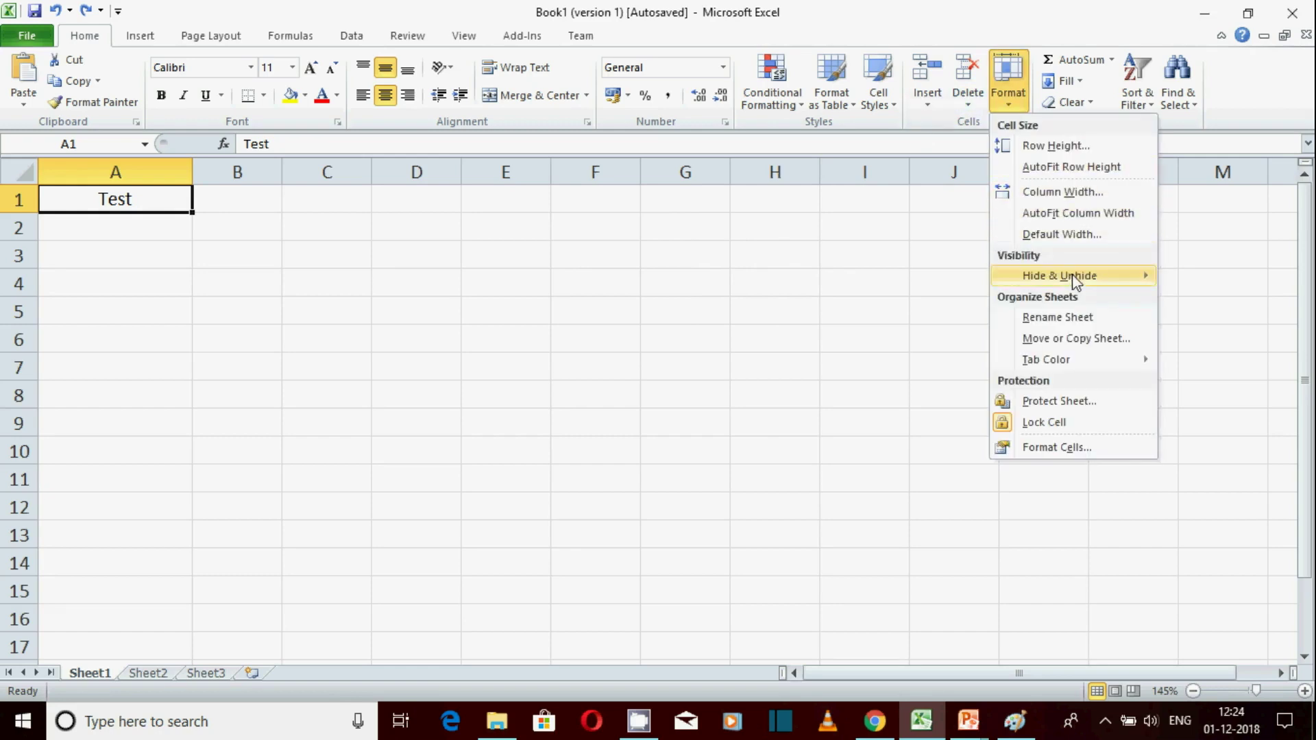
mouse_move(1134, 277)
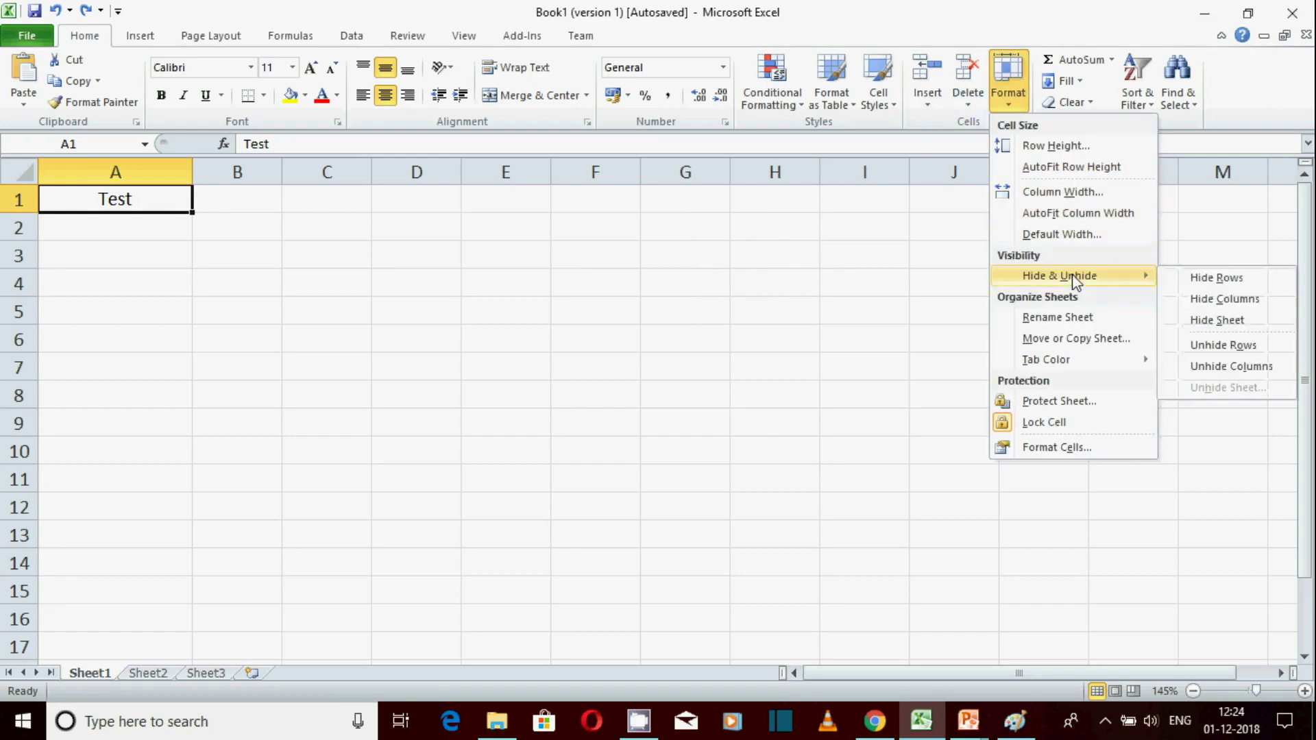
left_click(1206, 281)
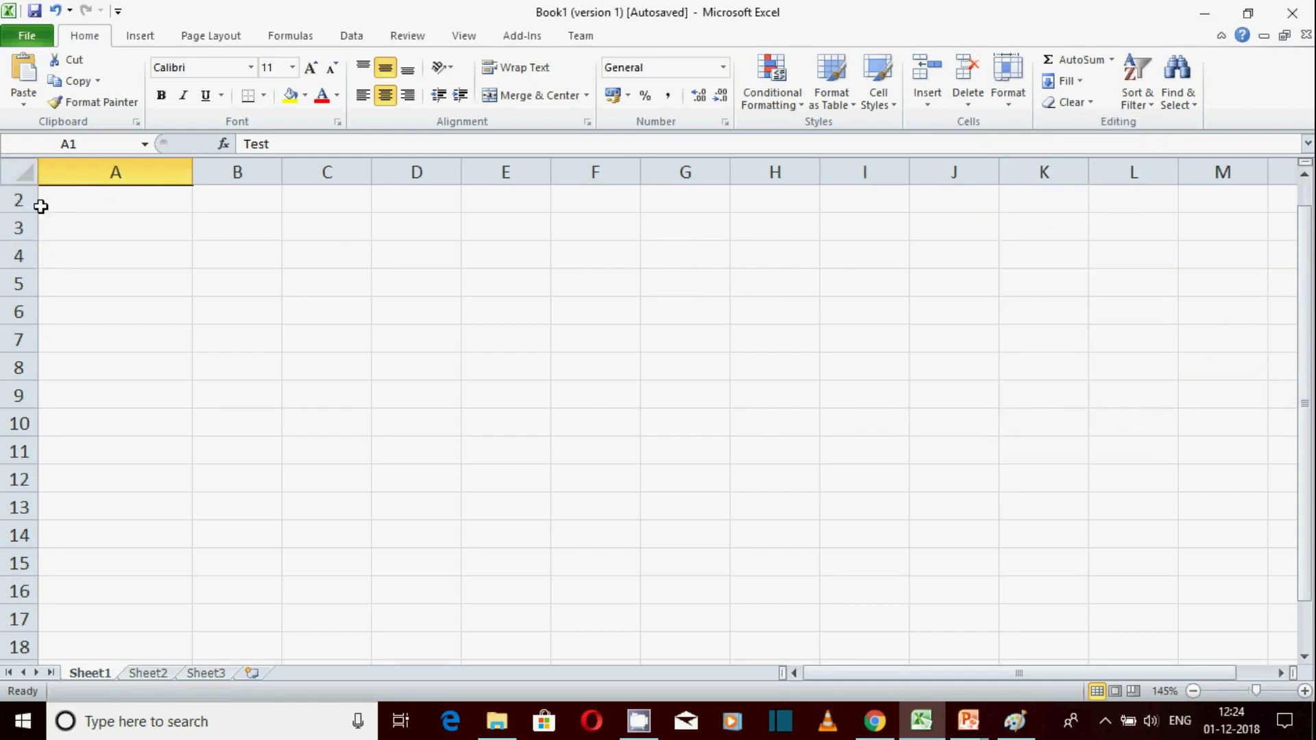
left_click(1009, 103)
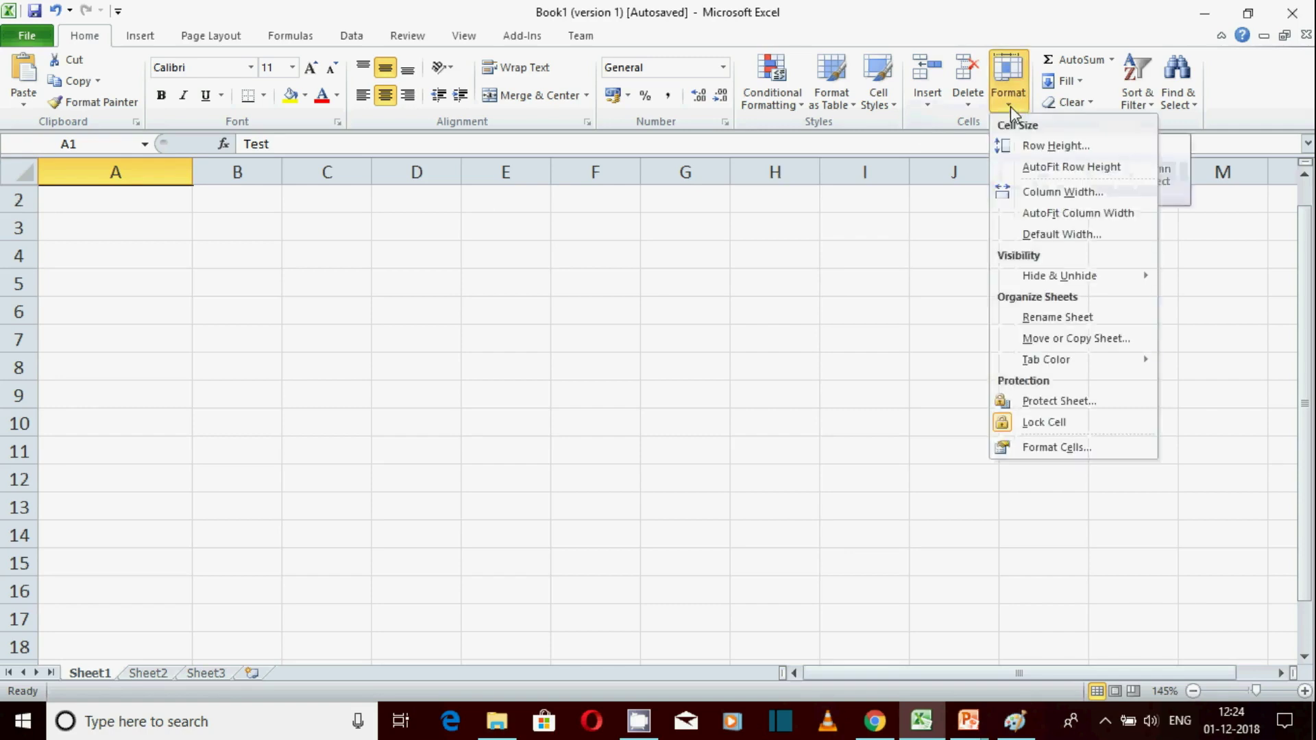
mouse_move(1078, 276)
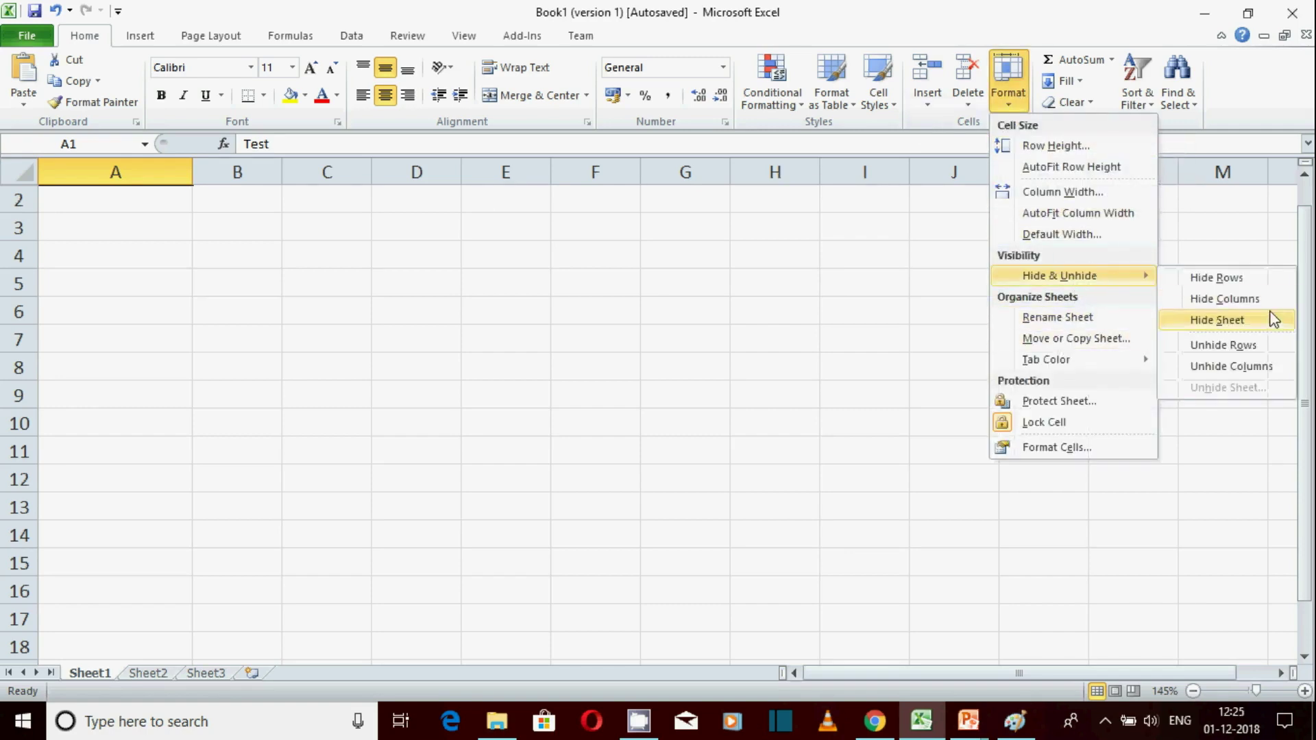
left_click(1233, 347)
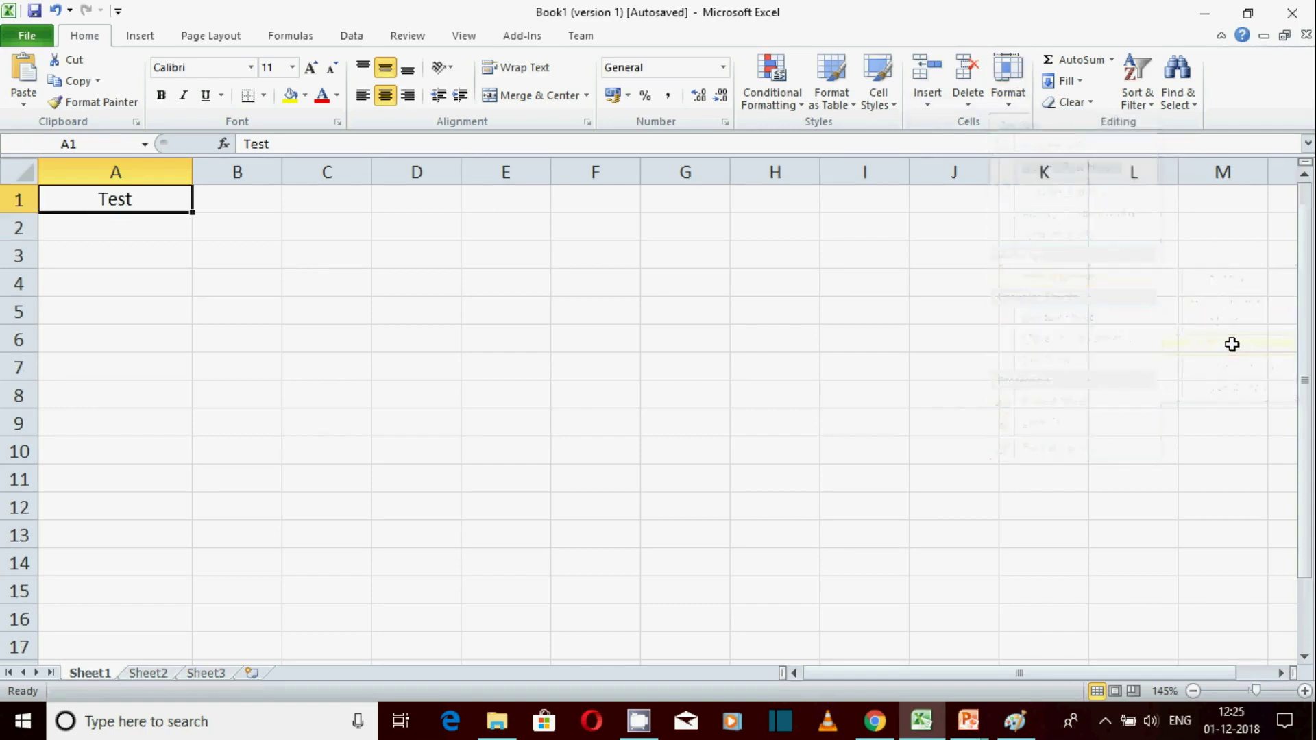
left_click(1008, 109)
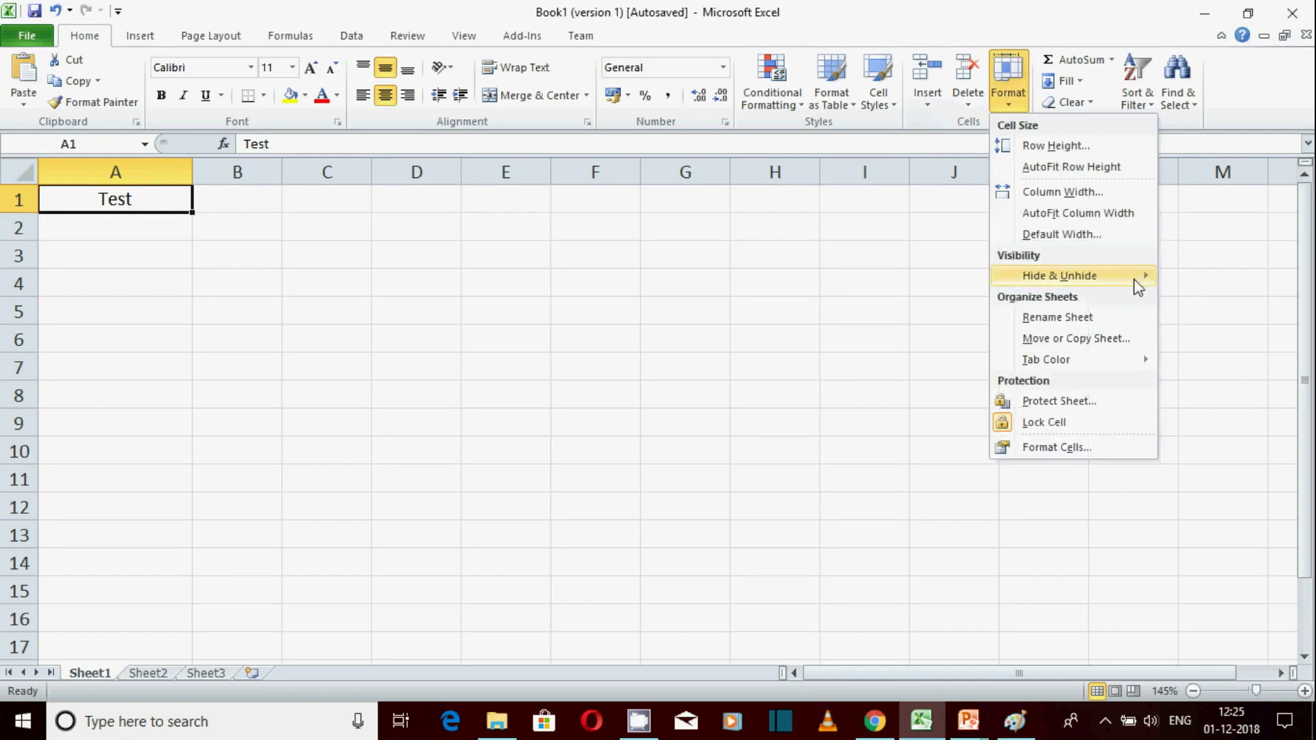
mouse_move(1133, 277)
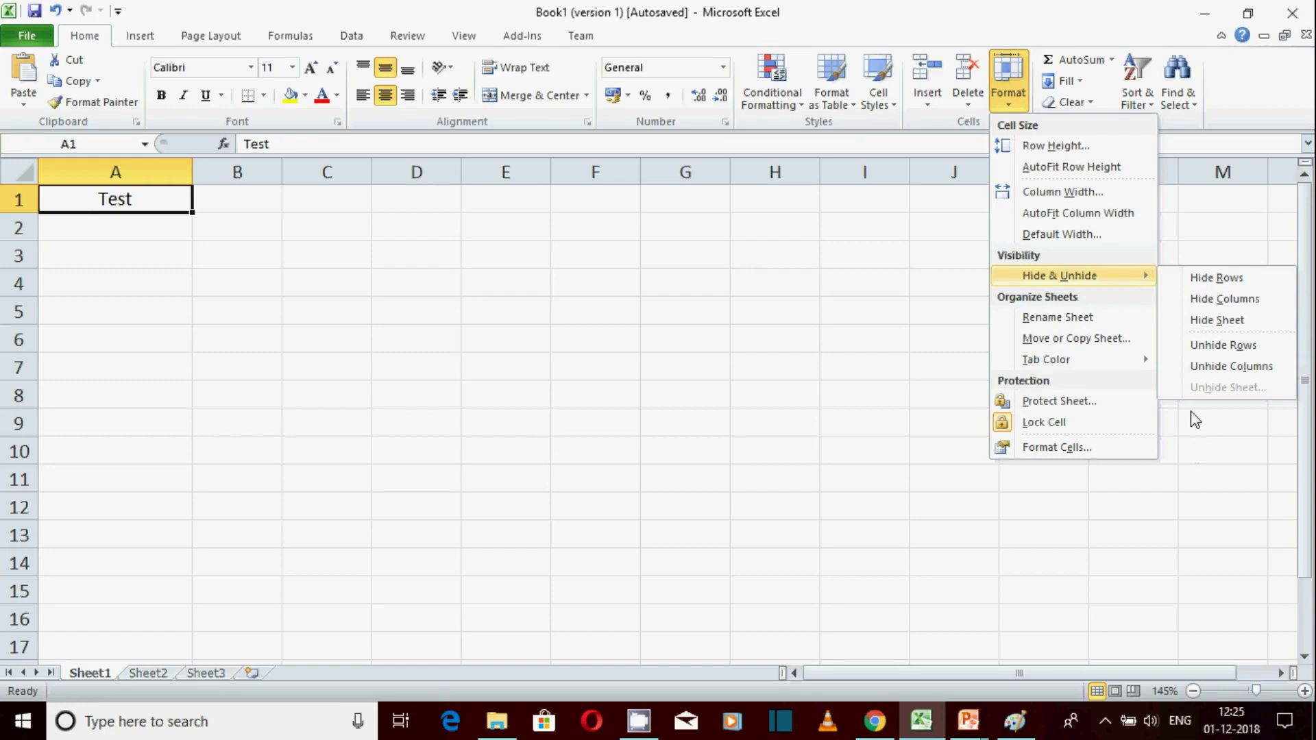
Open Format Cells for A1 and look through its Alignment, Font, Border, Fill and Protection tabs
left_click(1079, 449)
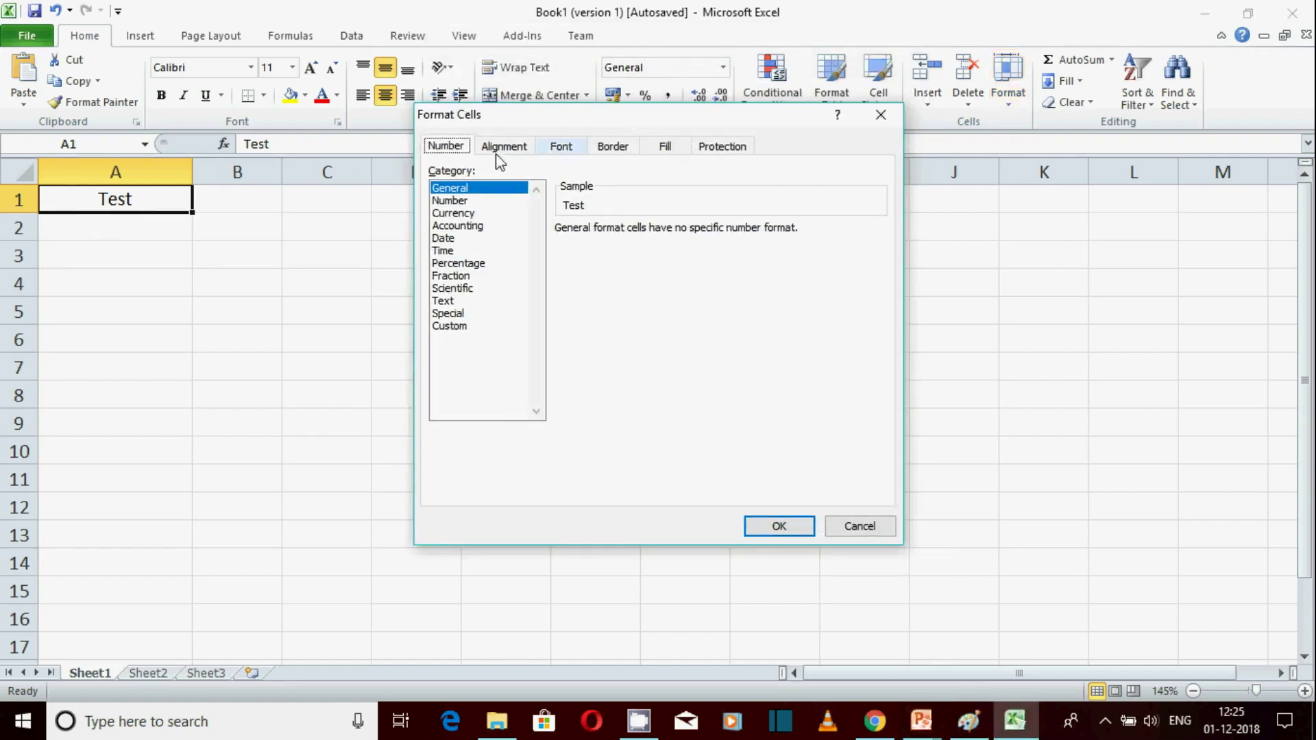
left_click(501, 149)
left_click(575, 150)
left_click(613, 149)
left_click(666, 149)
left_click(725, 152)
left_click_drag(696, 116, 821, 223)
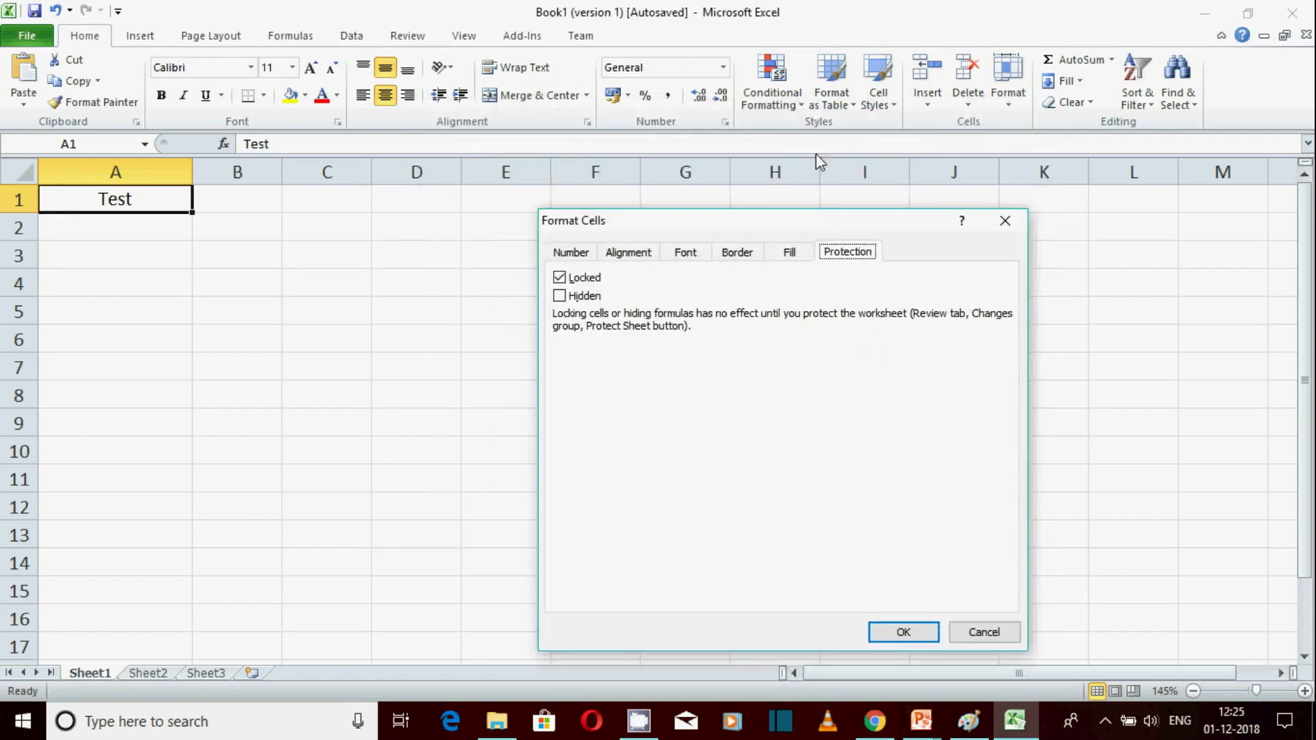
left_click_drag(775, 221, 759, 157)
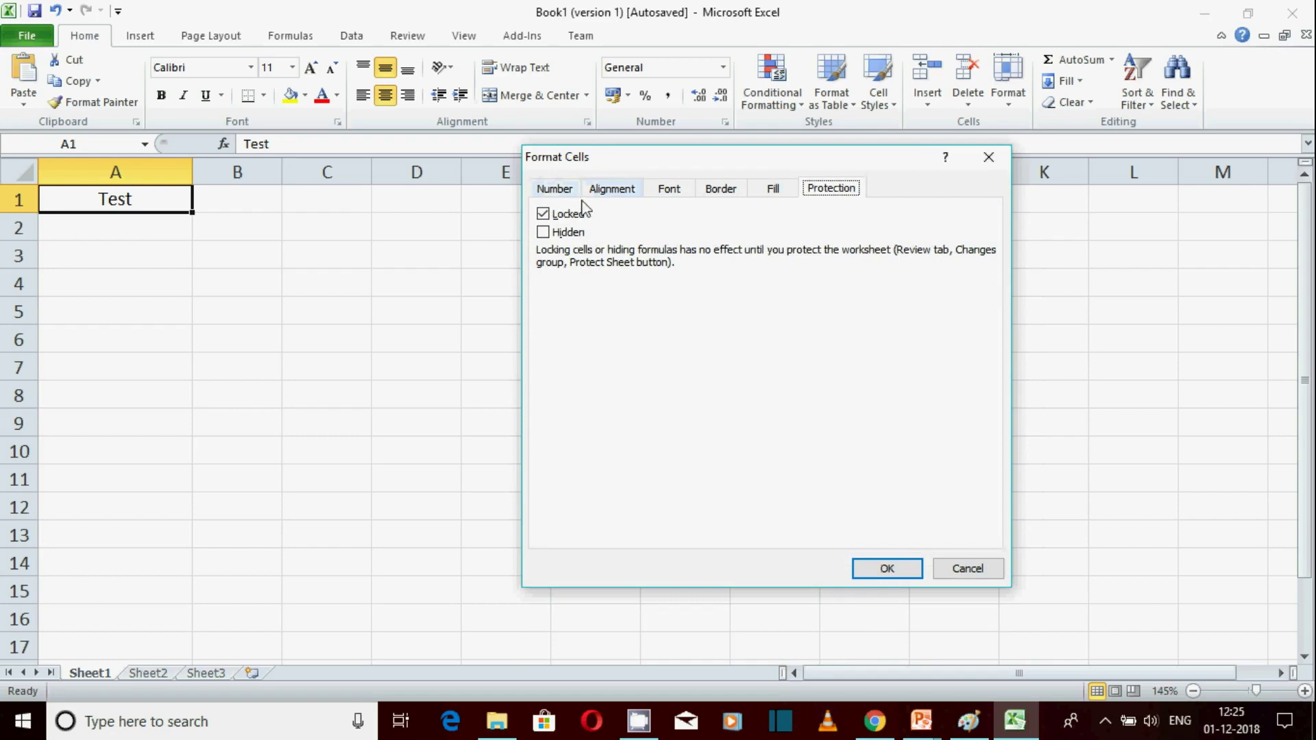
Apply Accounting number format and bold red Arial font to cell A1
left_click(554, 194)
left_click(558, 268)
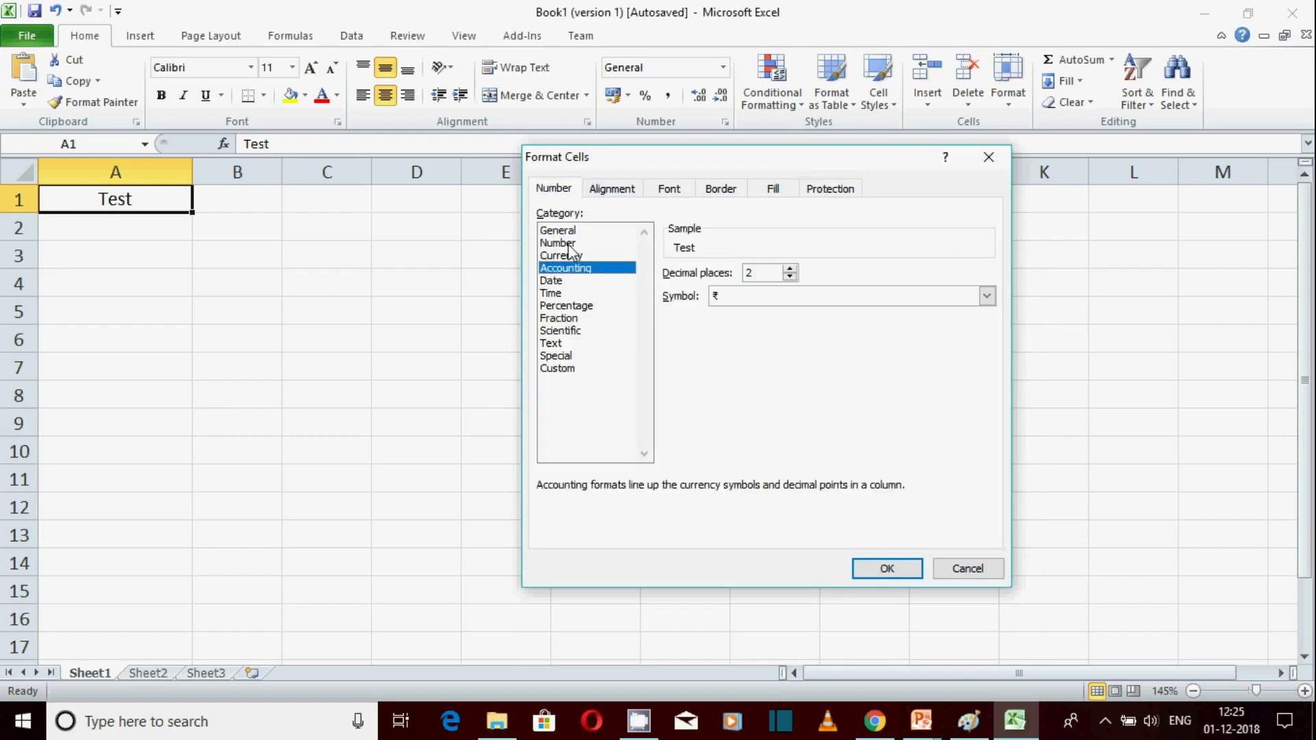
left_click(615, 192)
left_click(665, 192)
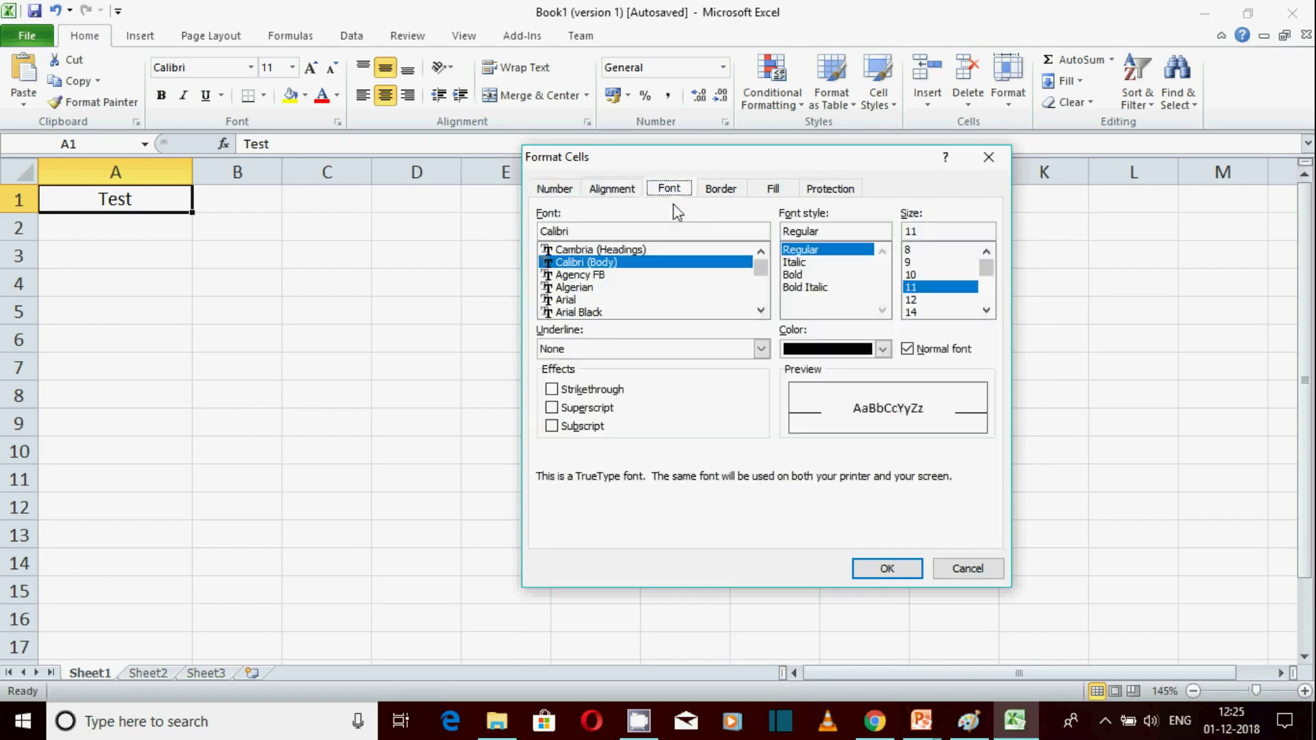
left_click(621, 302)
left_click(846, 275)
left_click(883, 349)
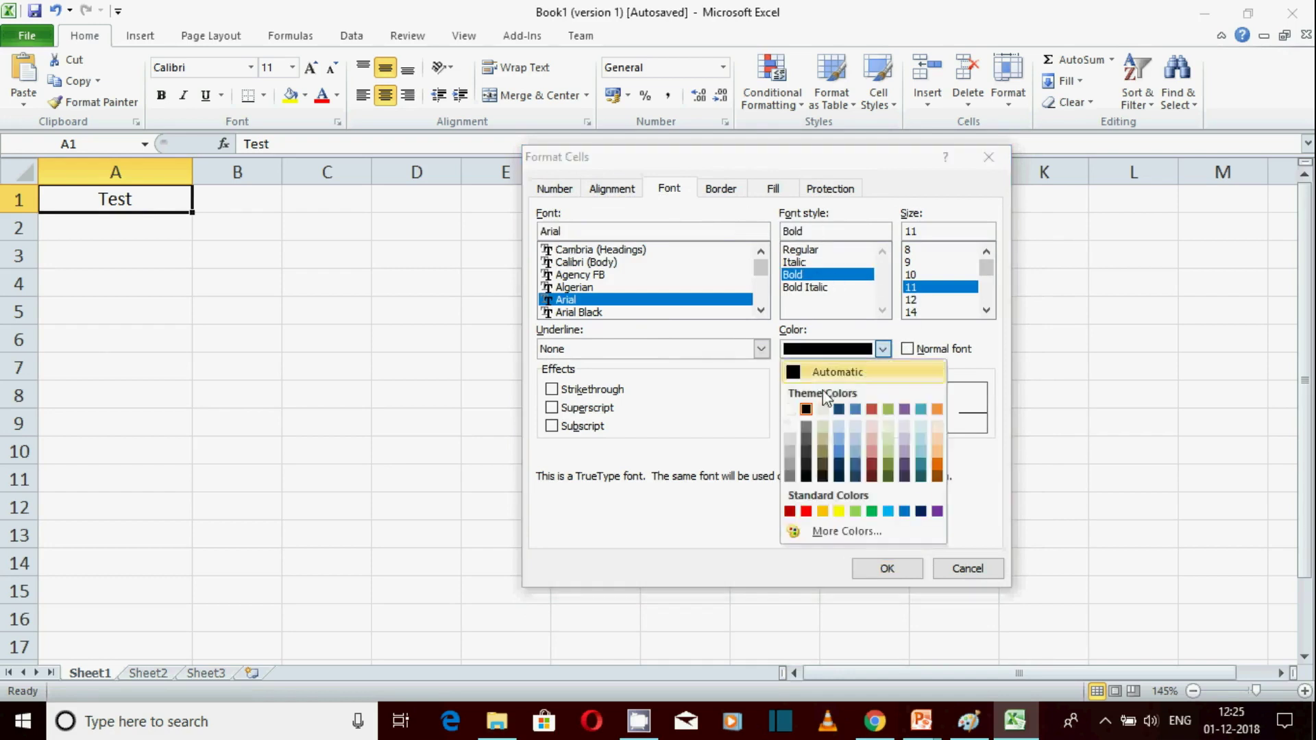
left_click(801, 509)
left_click(886, 569)
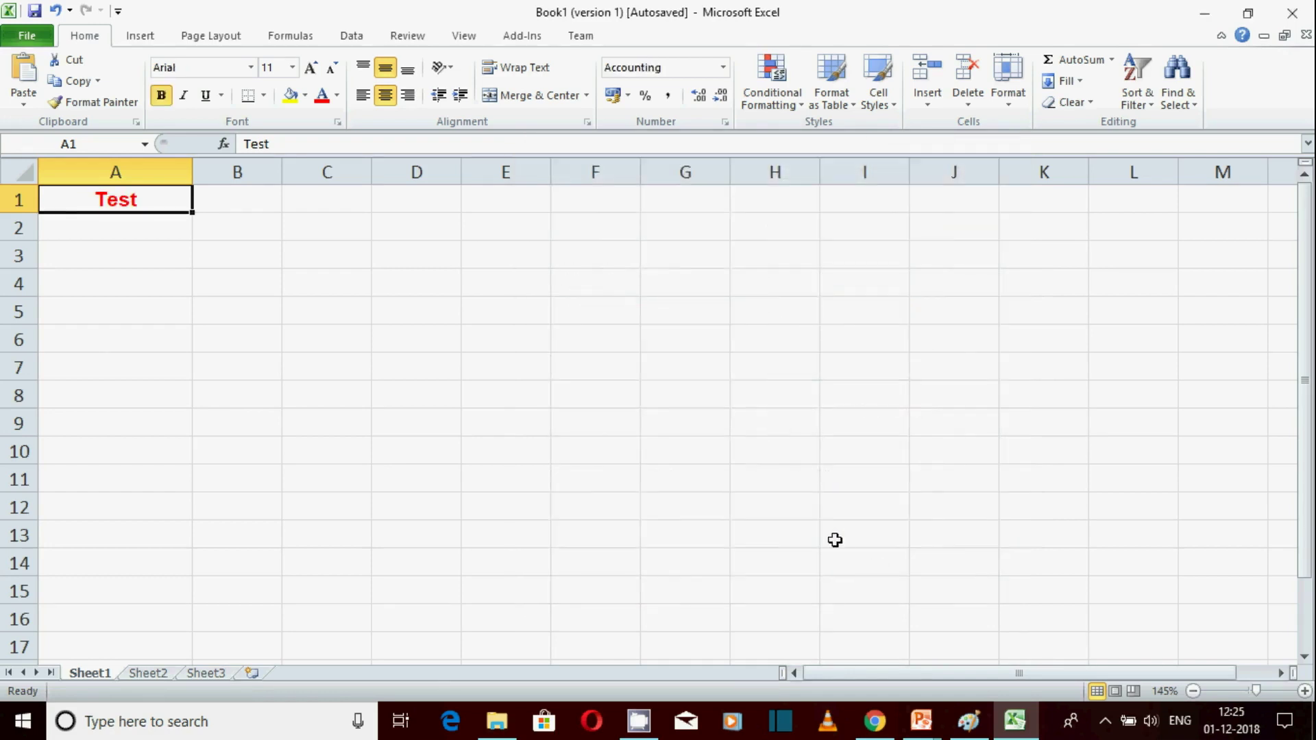
key("Down")
key("Down")
key("Down")
Type 'aadsd' into A1, then reselect it and open the Cells group Format menu
left_click(140, 204)
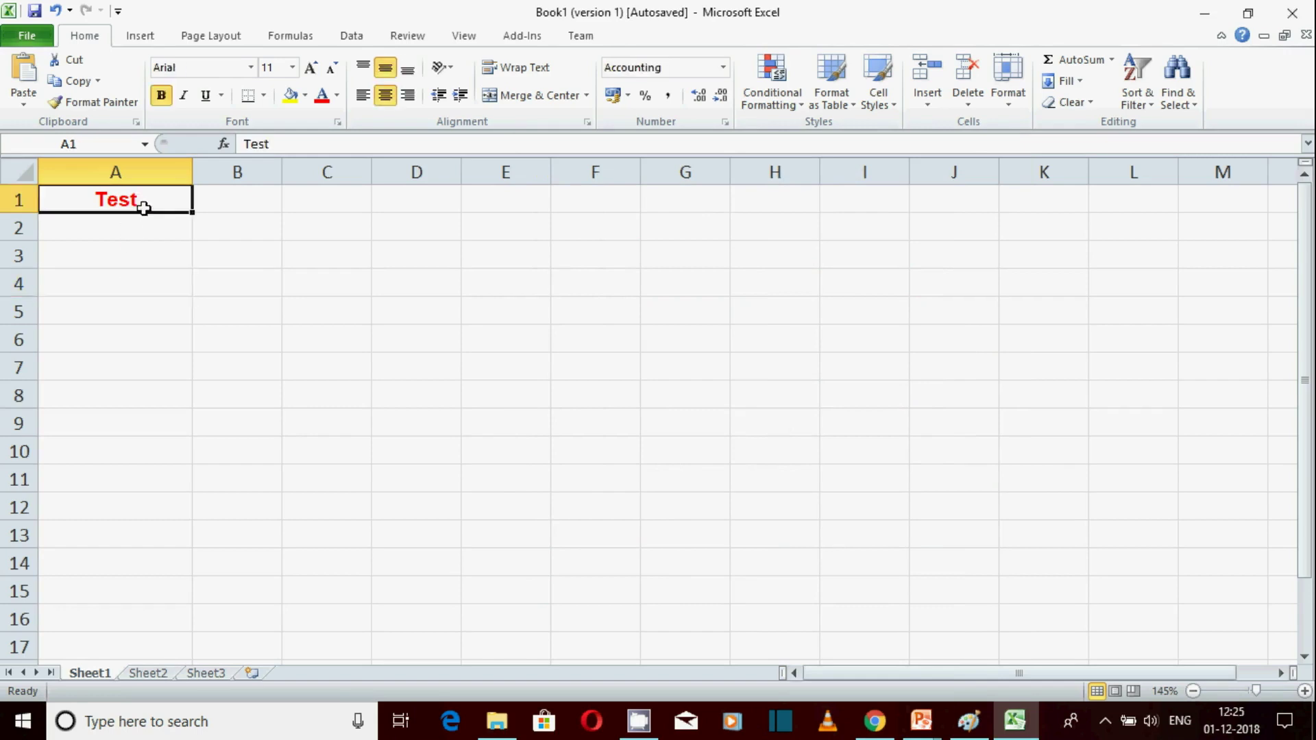
type("aadsd")
left_click(270, 429)
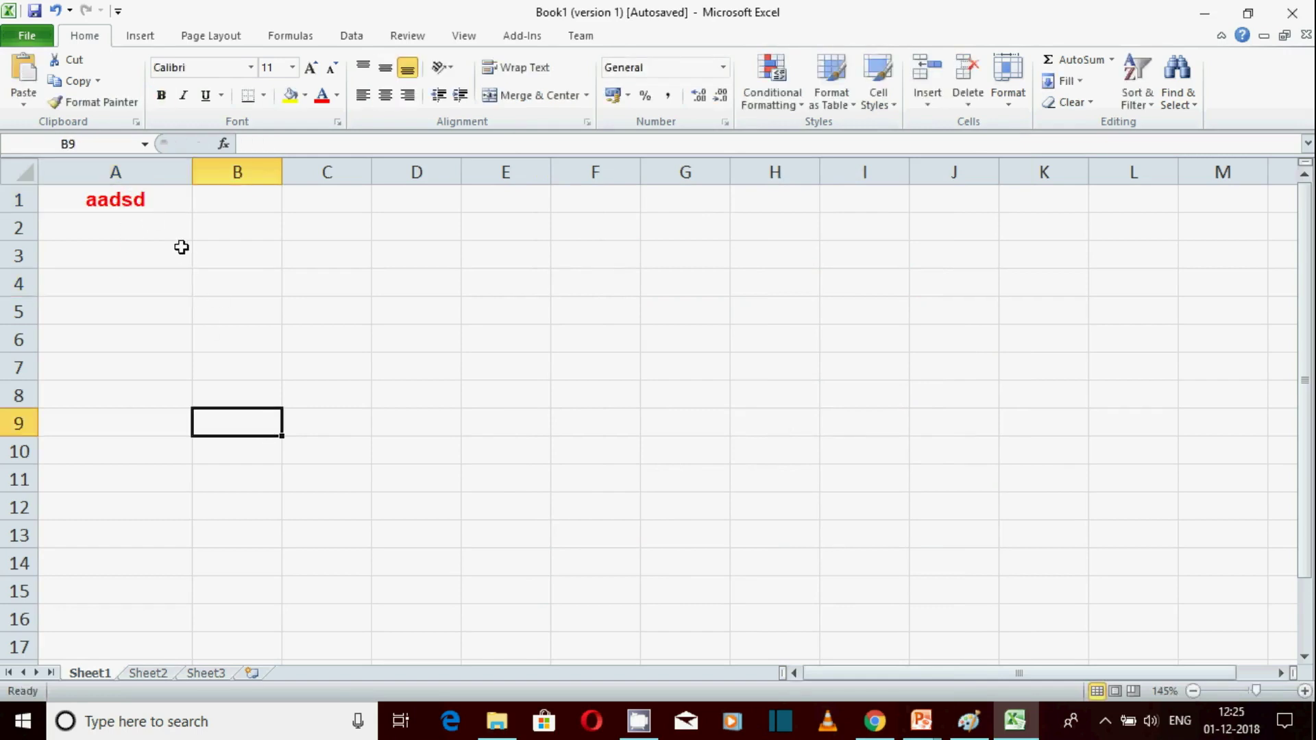
left_click(165, 199)
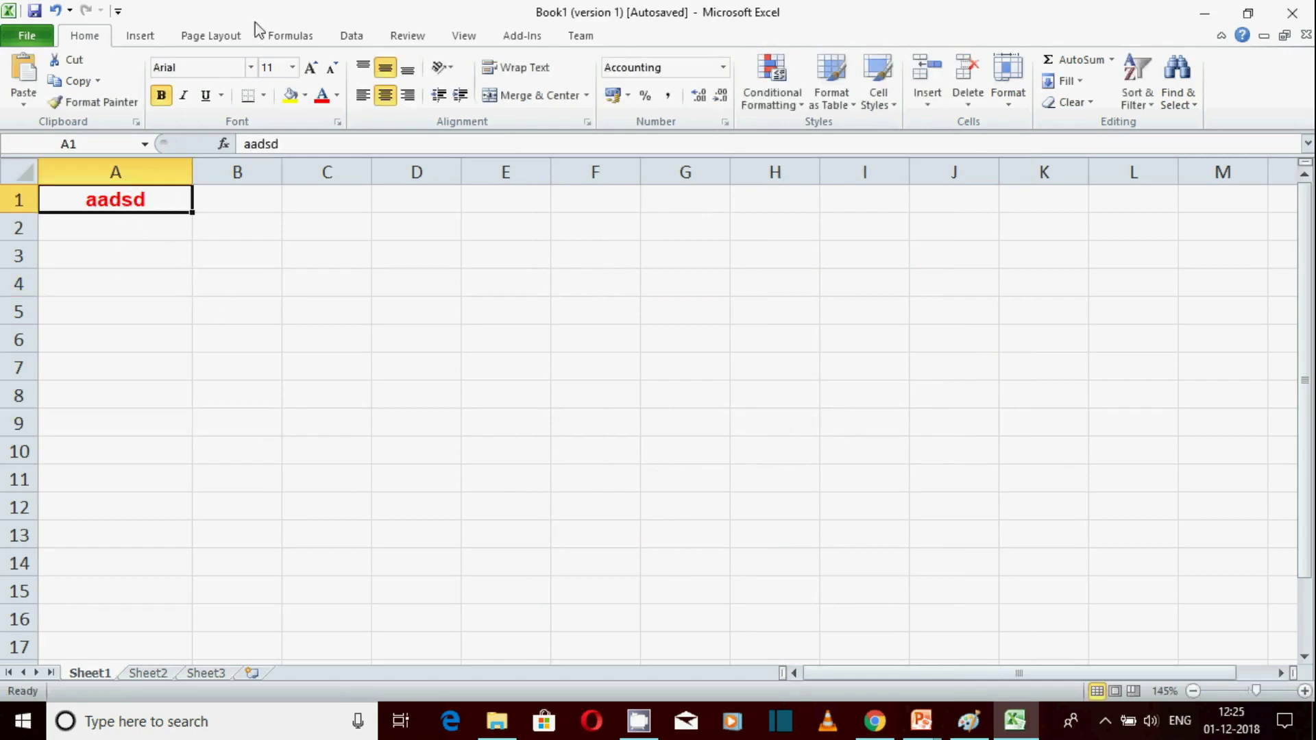
left_click(1009, 88)
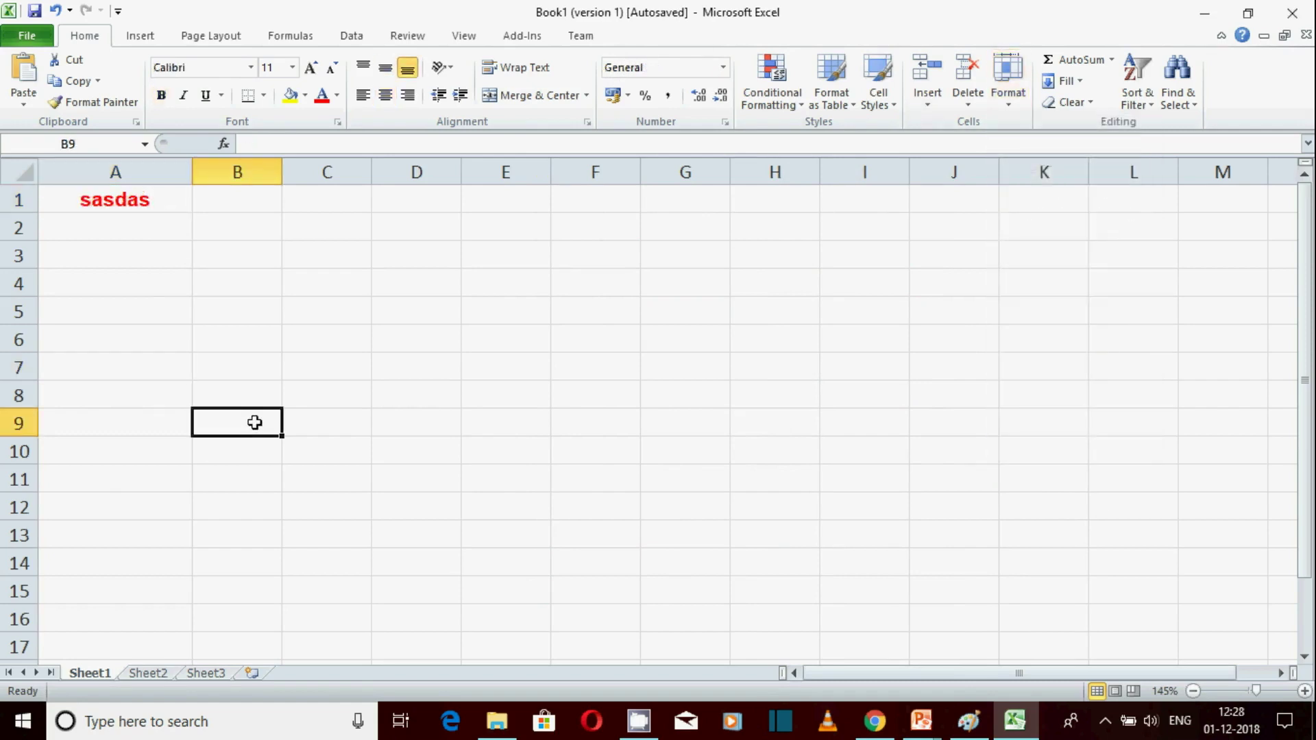
left_click(1008, 87)
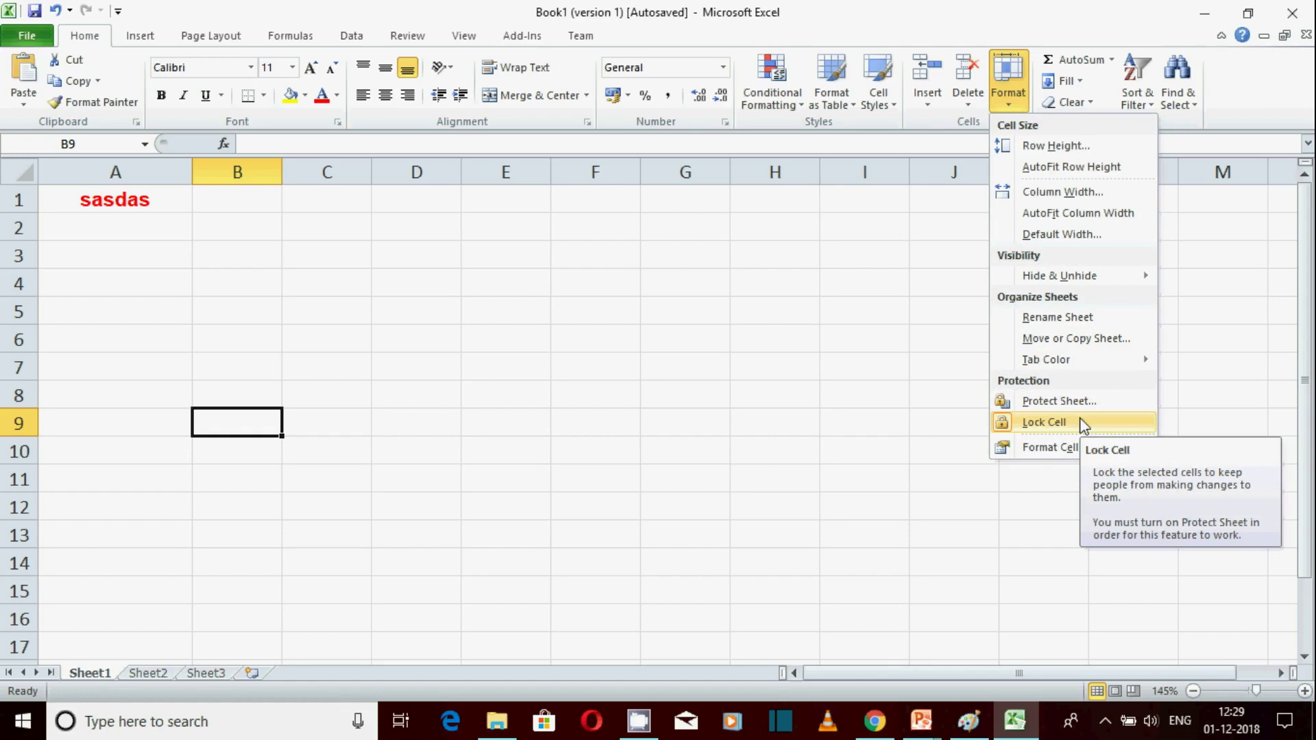
Protect Sheet1 with a password, then select B6 and B8 to test the protection
left_click(1079, 402)
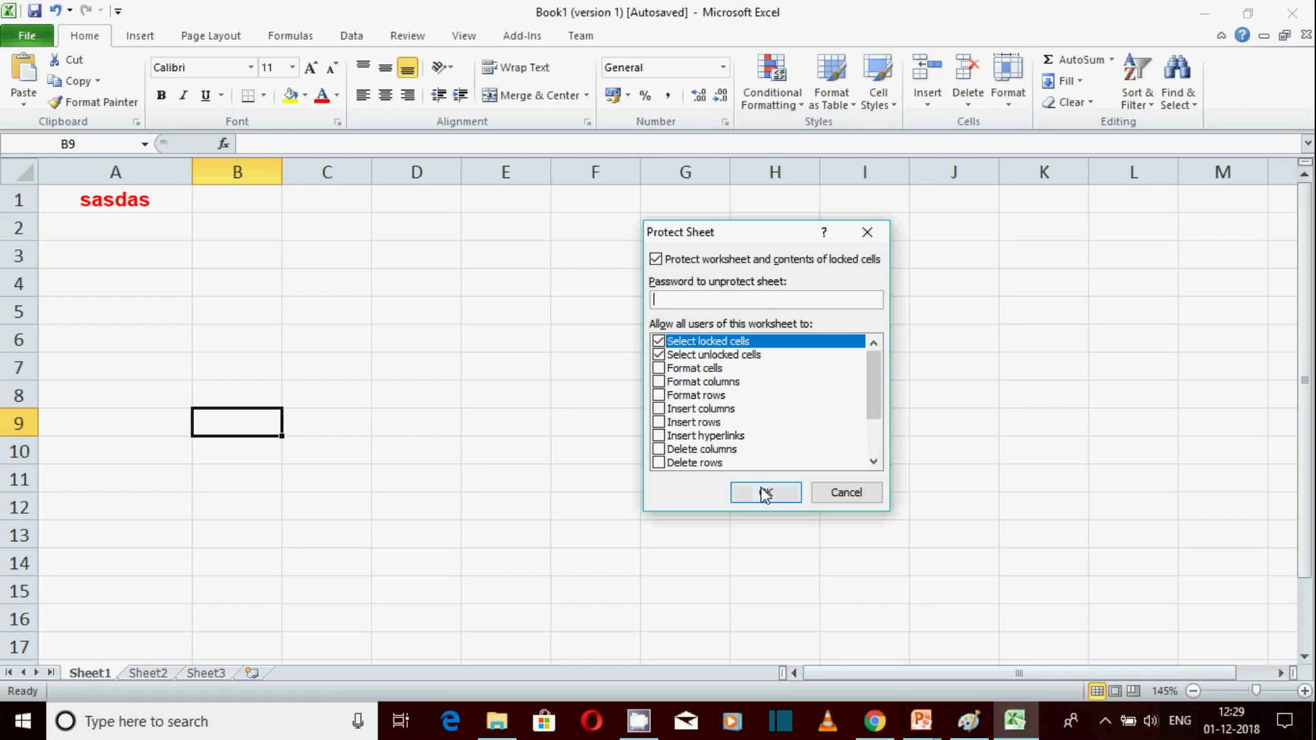
type("1")
left_click(766, 492)
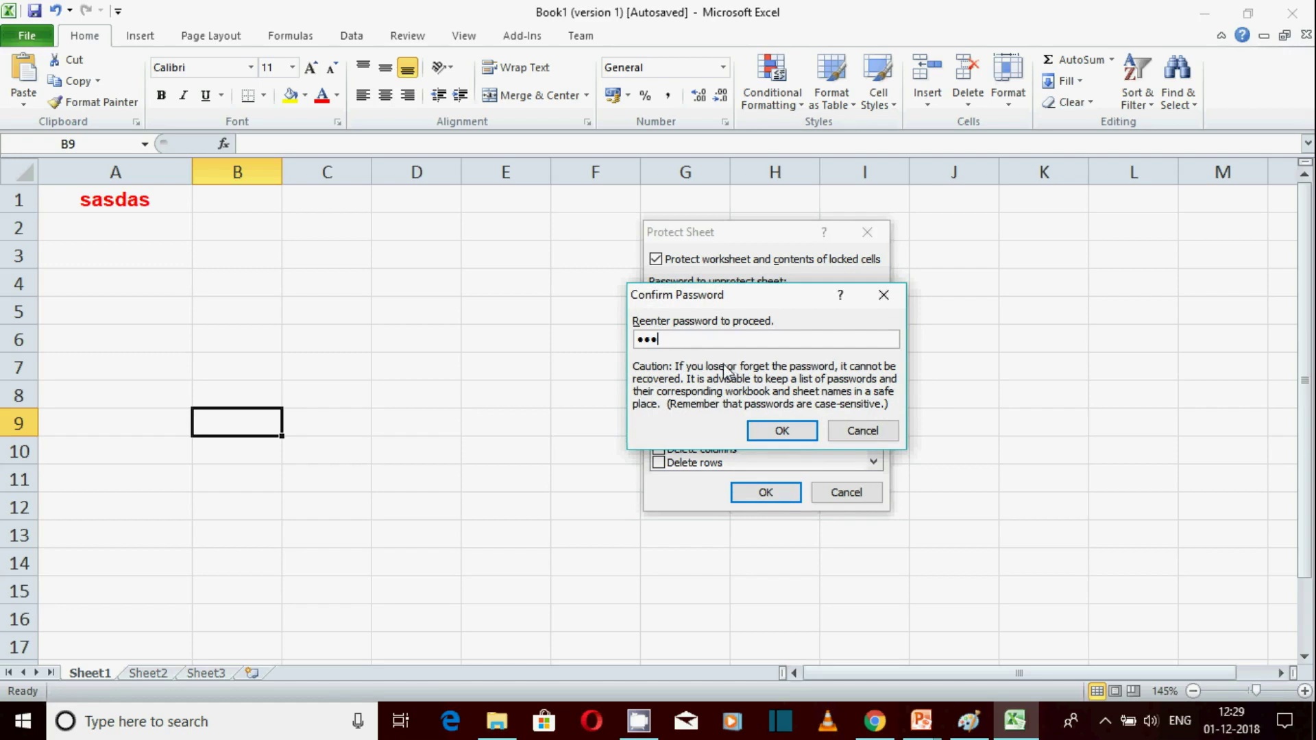
left_click(775, 432)
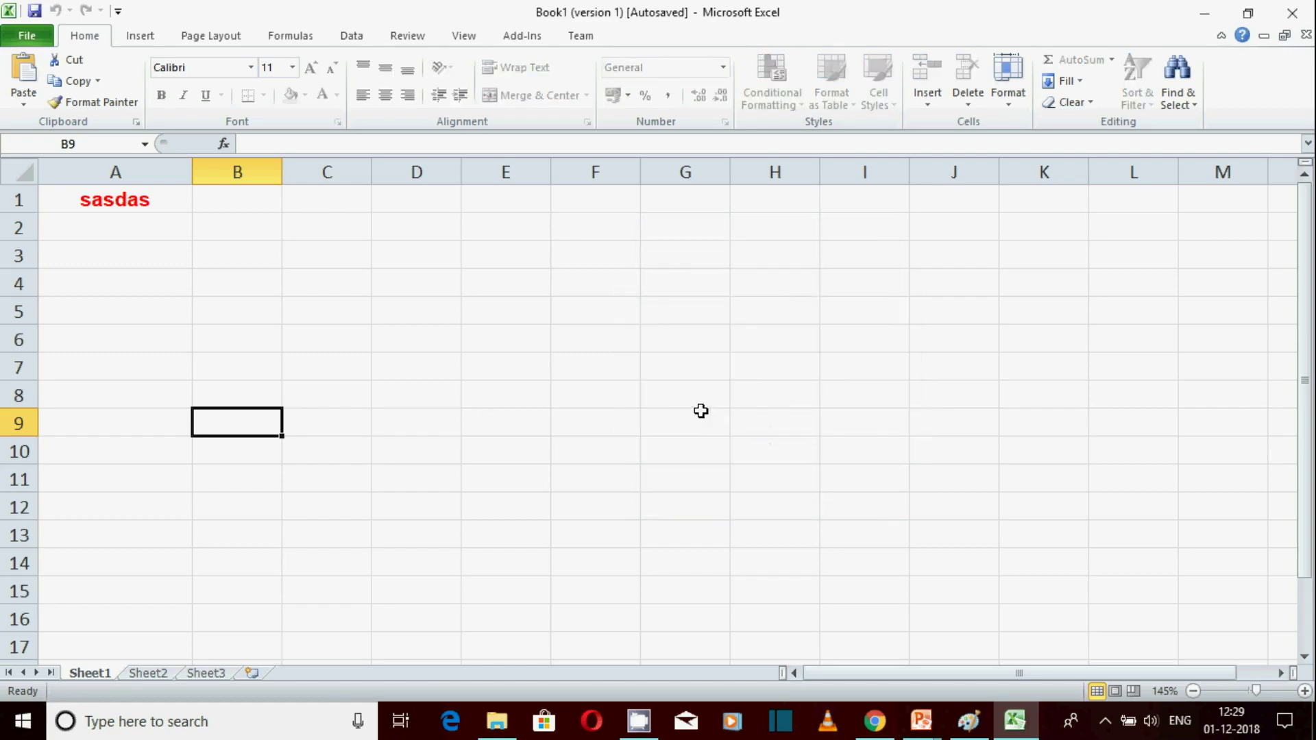
left_click(261, 351)
left_click(212, 398)
key("s")
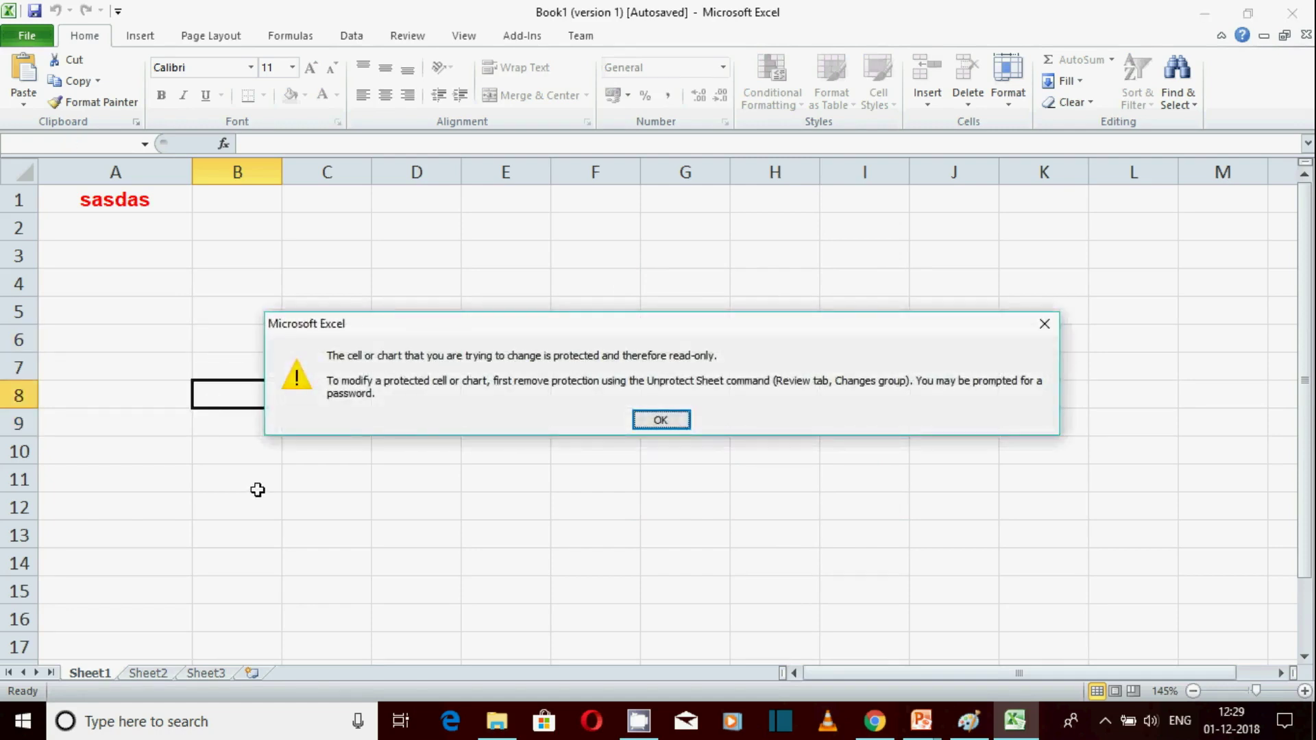
left_click(662, 419)
left_click(168, 472)
key("a")
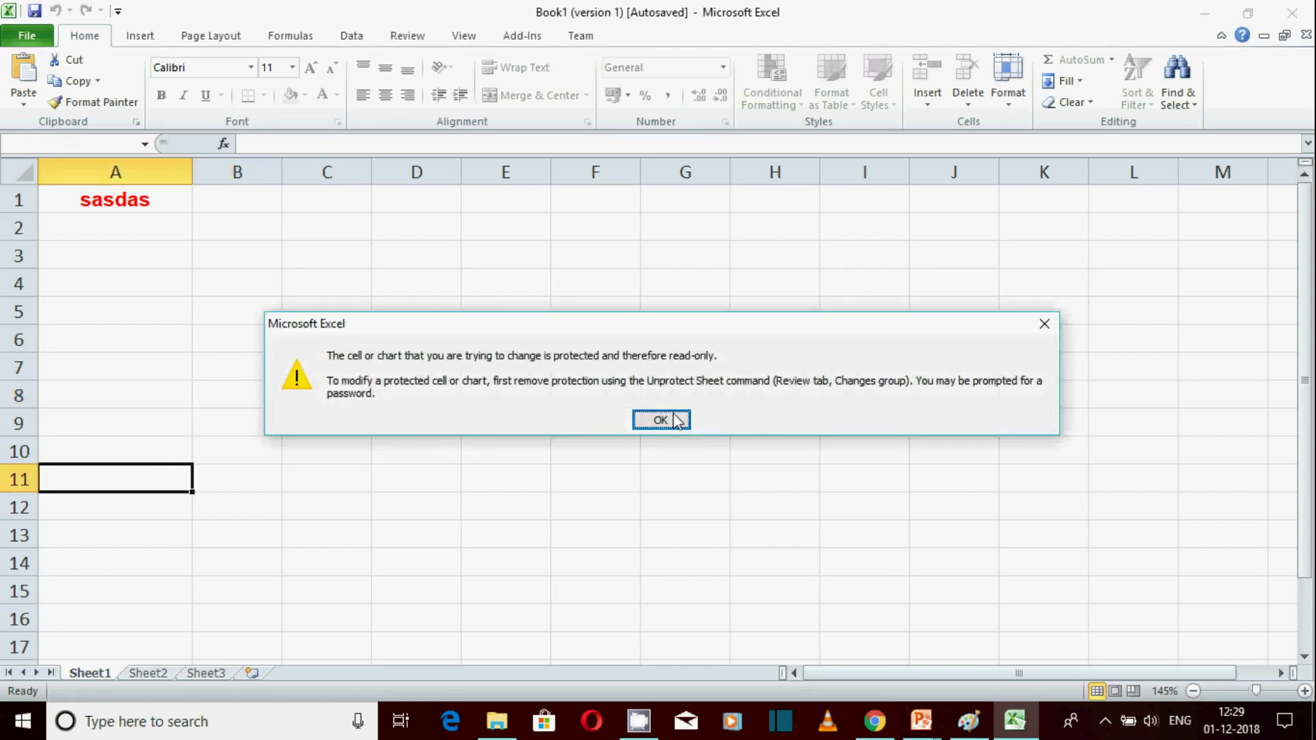
left_click(675, 419)
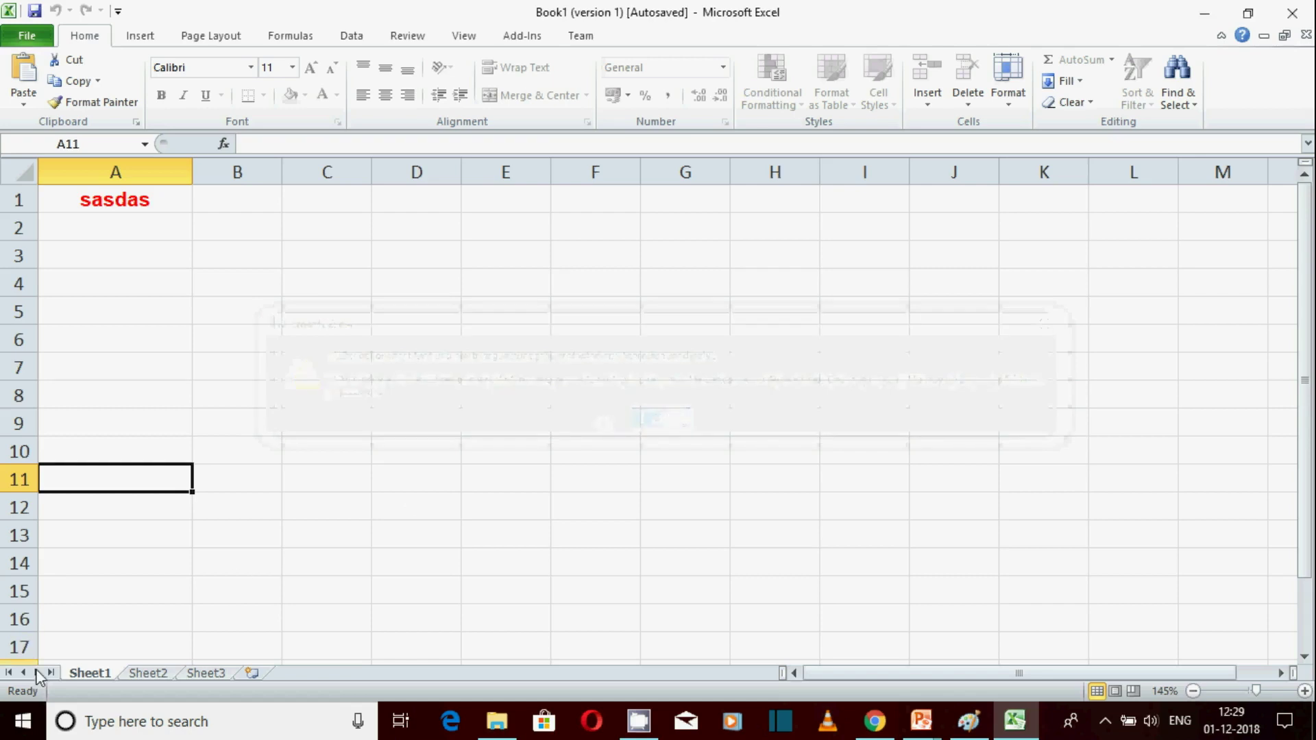
Unprotect Sheet1 with its password and type 'ddffdfddff' into cell C10
left_click(1020, 107)
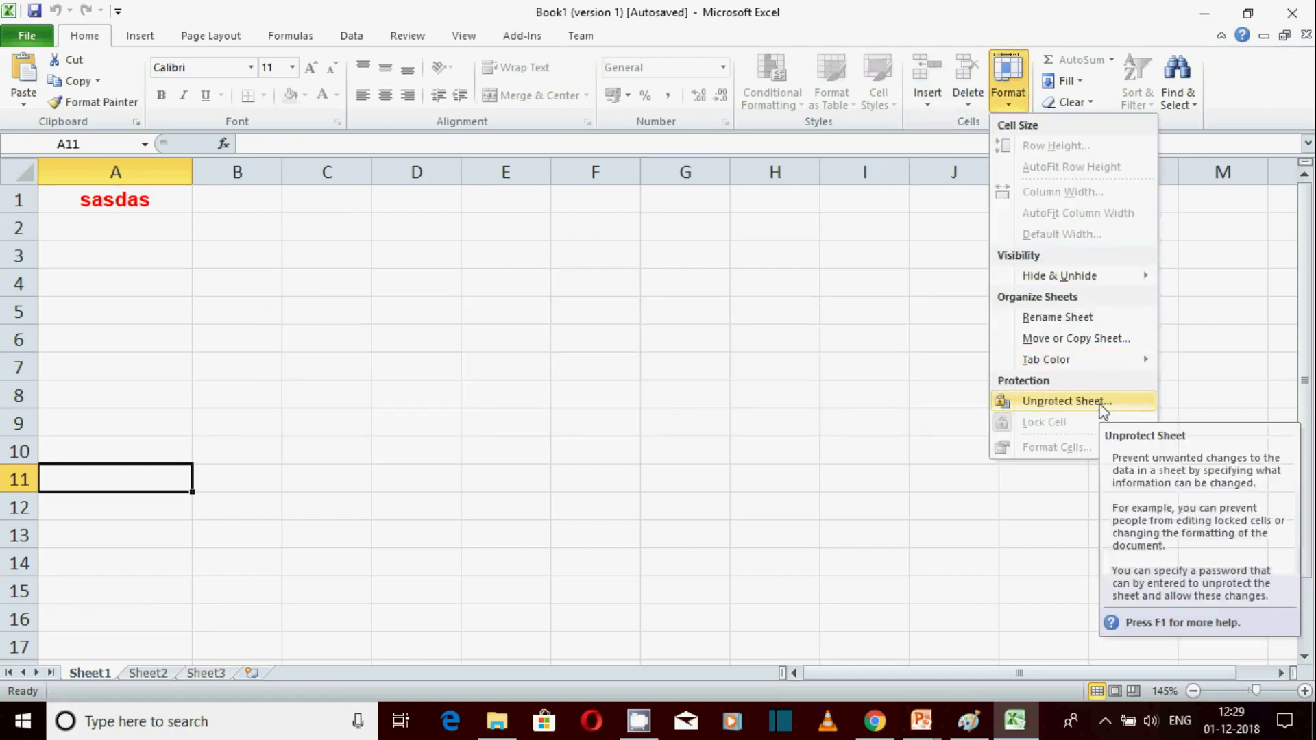
left_click(1066, 401)
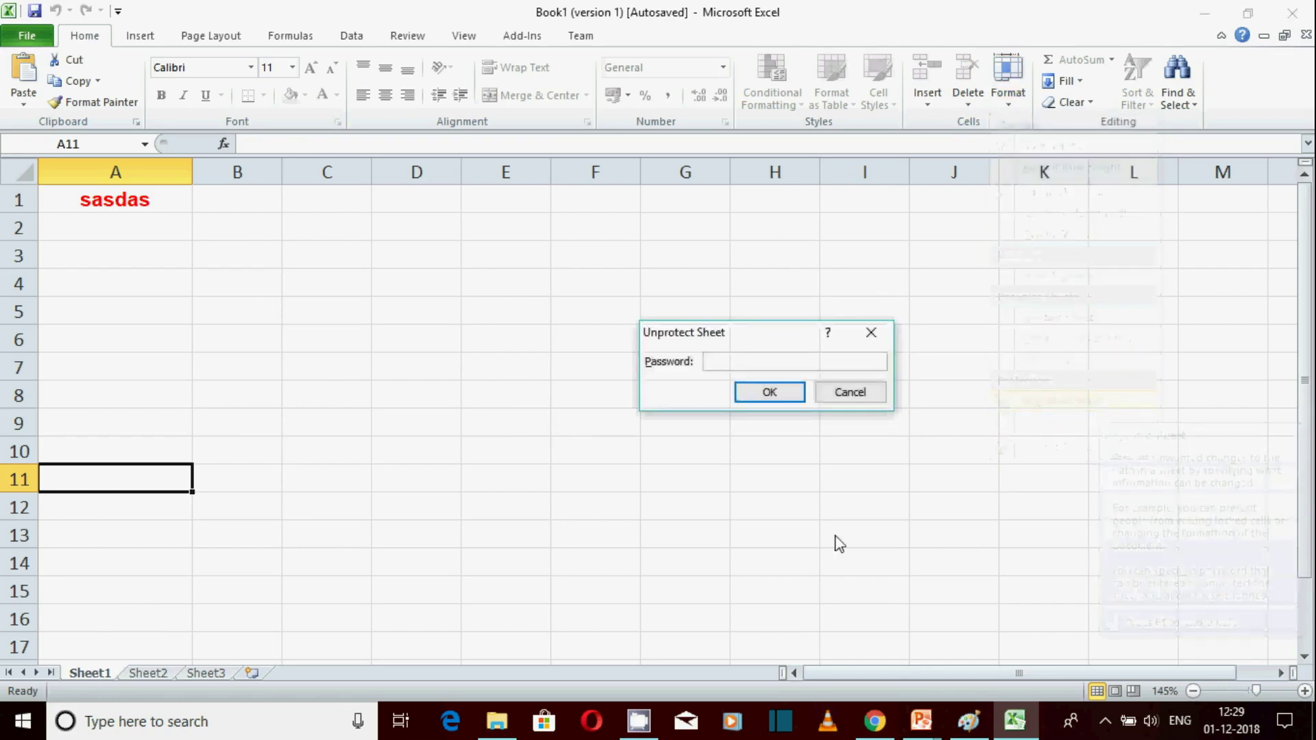
type("123")
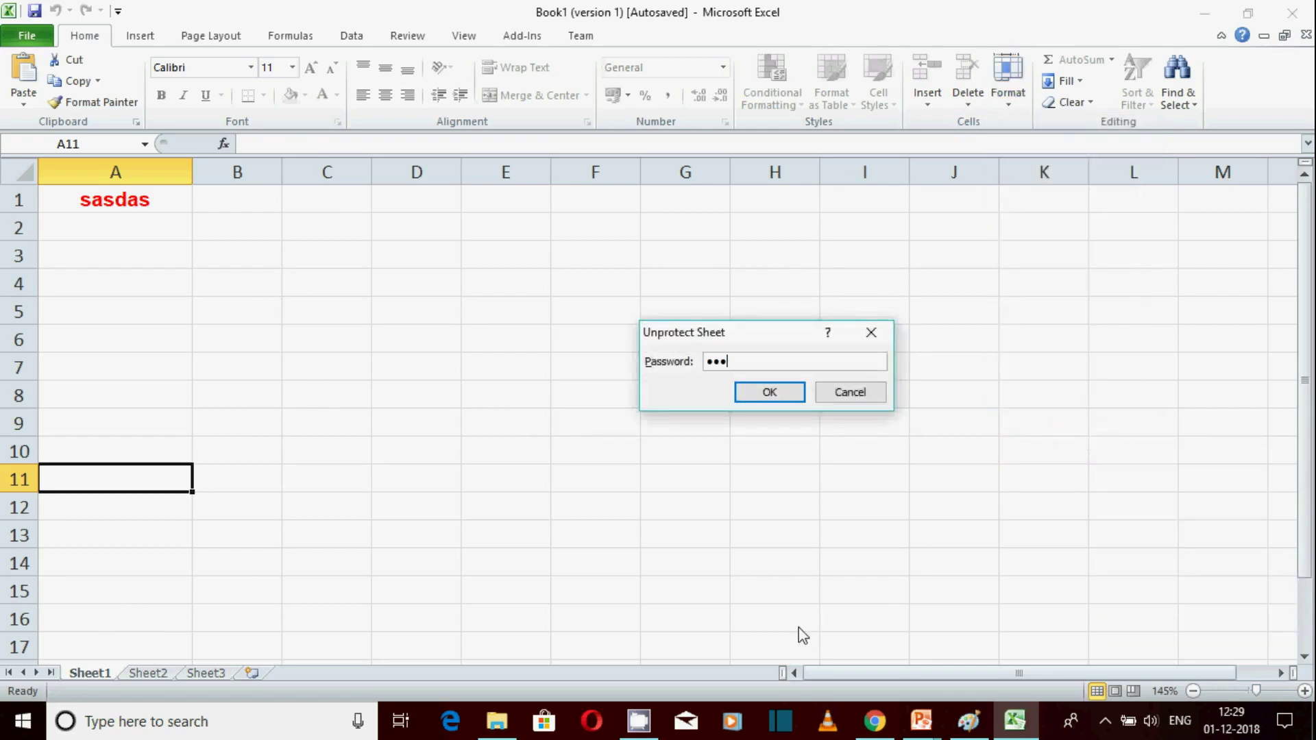
left_click(777, 397)
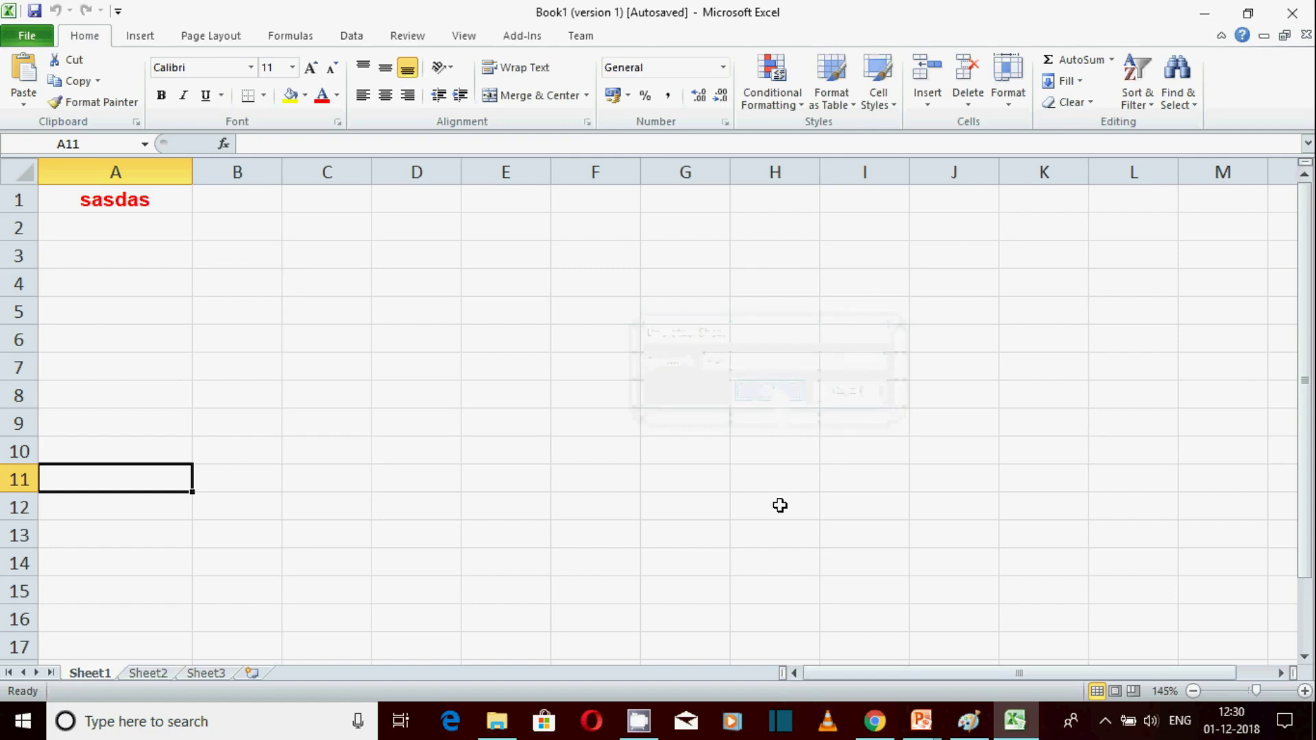
left_click(314, 455)
type("ddffdfddff")
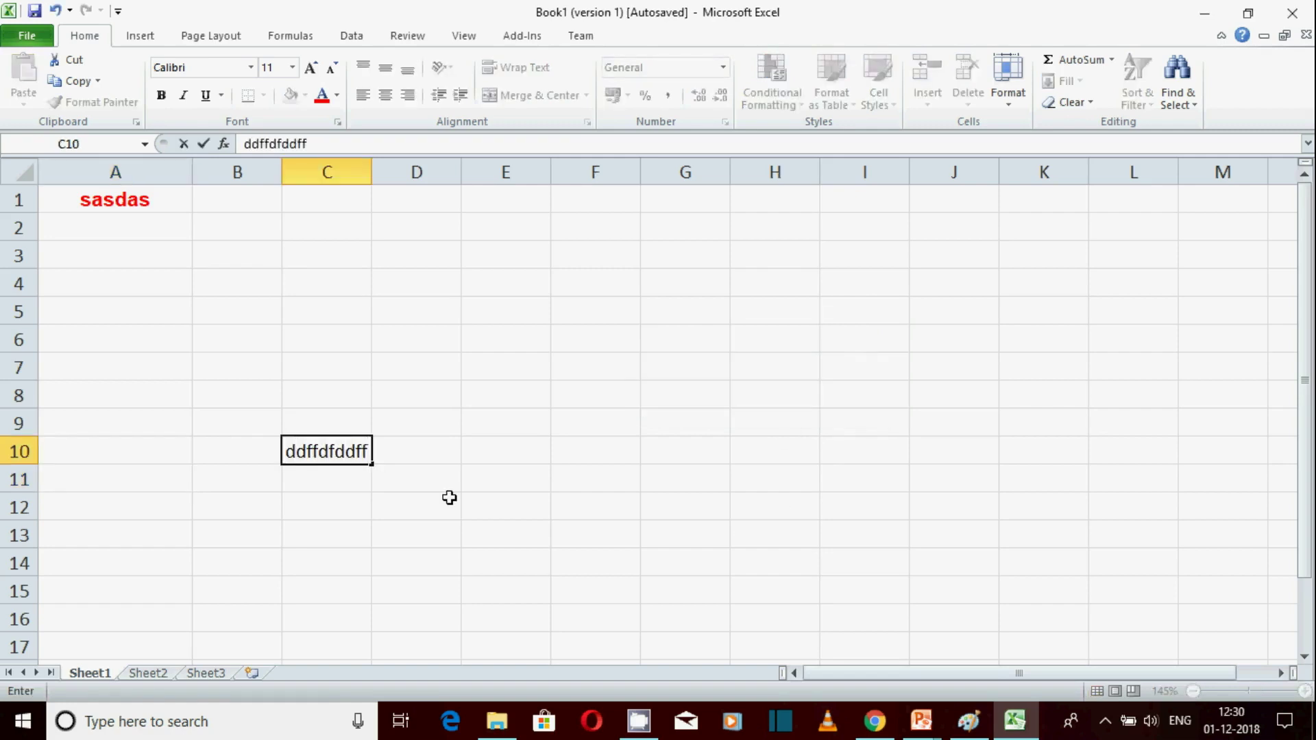
Commit the C10 entry and check that the Format menu items are enabled again
left_click(1011, 109)
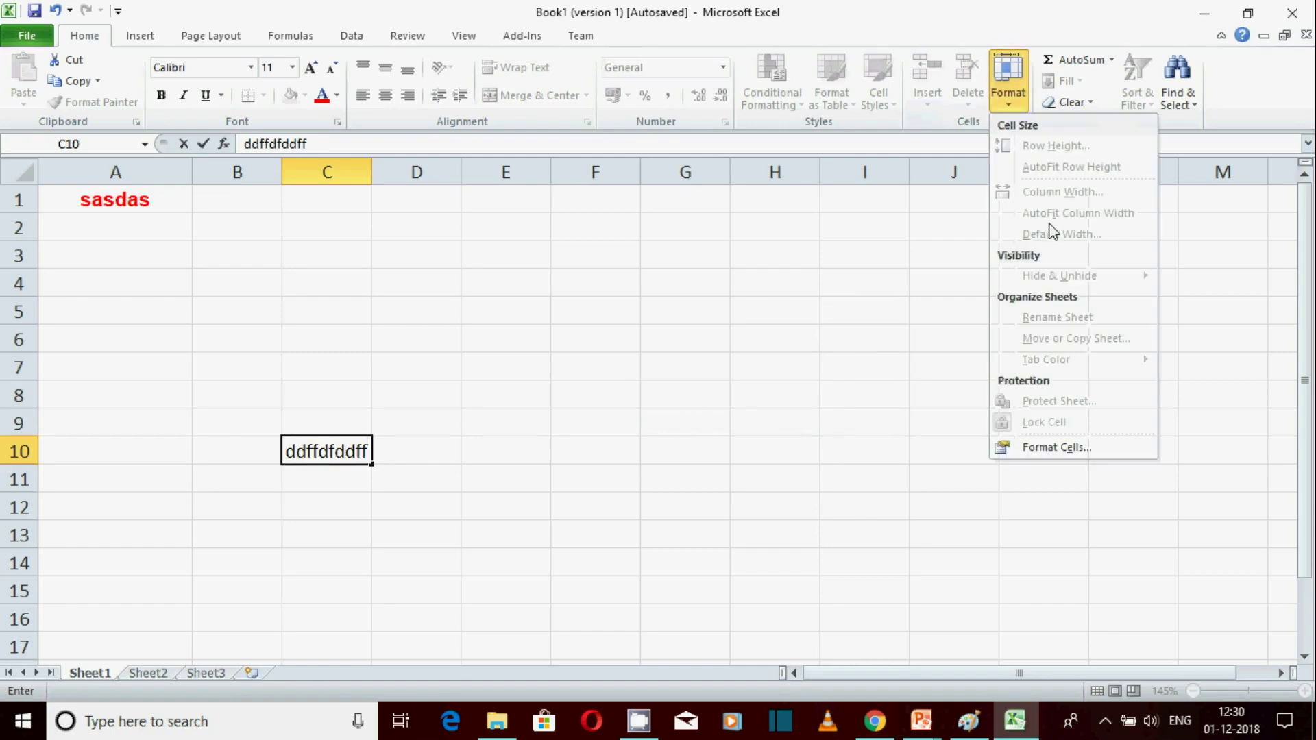
left_click(391, 501)
left_click(325, 335)
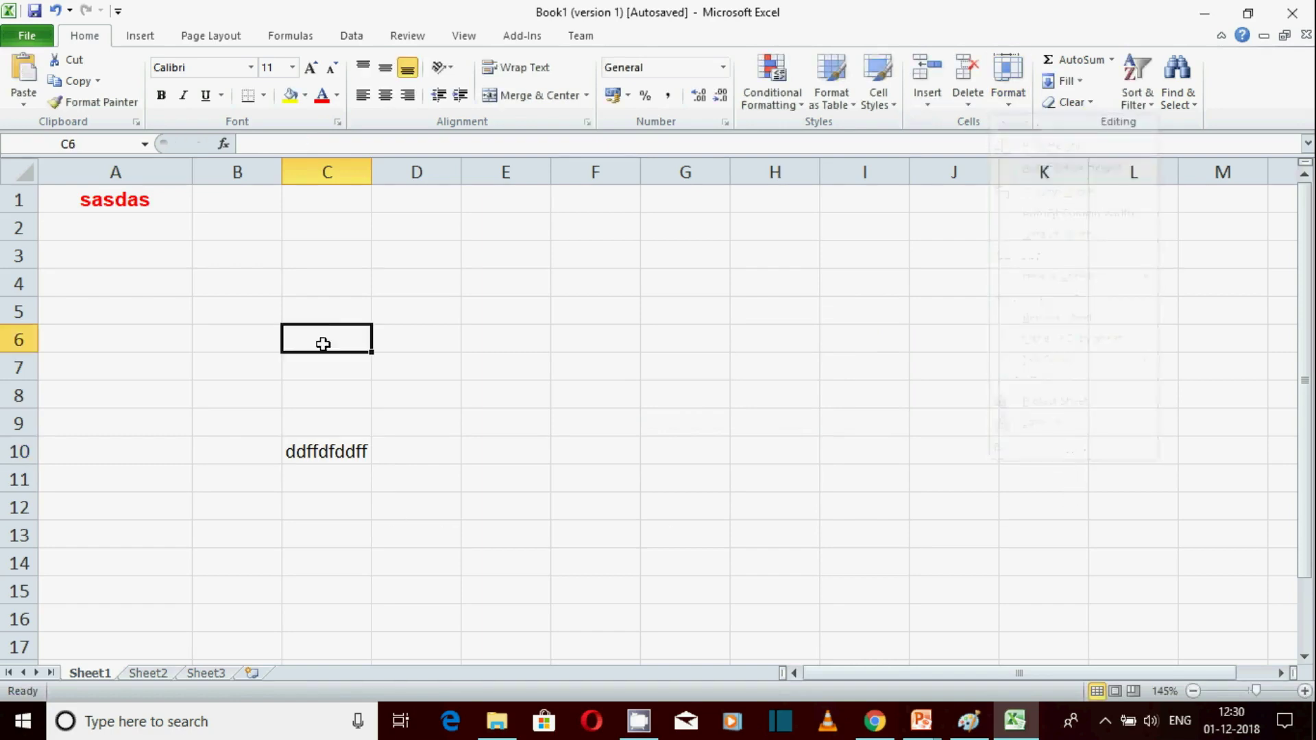
left_click(1002, 107)
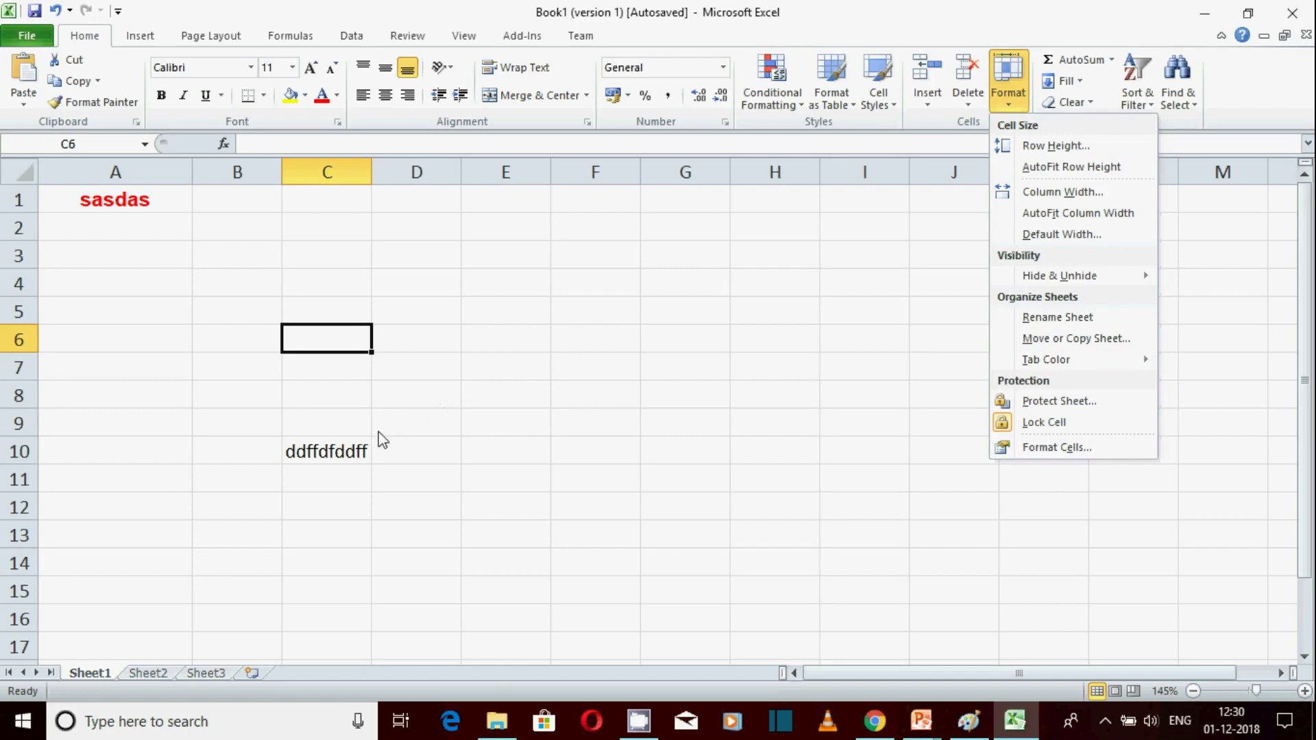
left_click(340, 452)
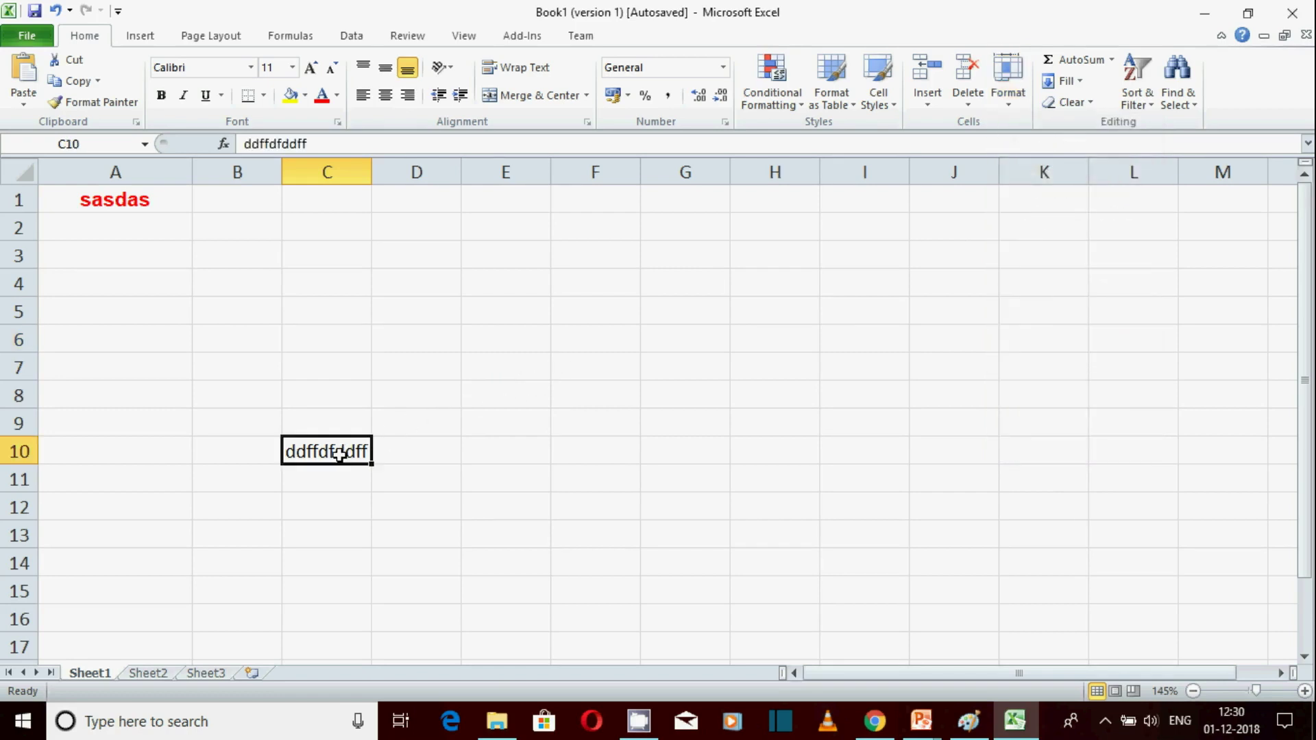
Select cells C6, C8, C3 and C7 on the unprotected sheet
left_click(348, 339)
left_click(350, 404)
left_click(337, 343)
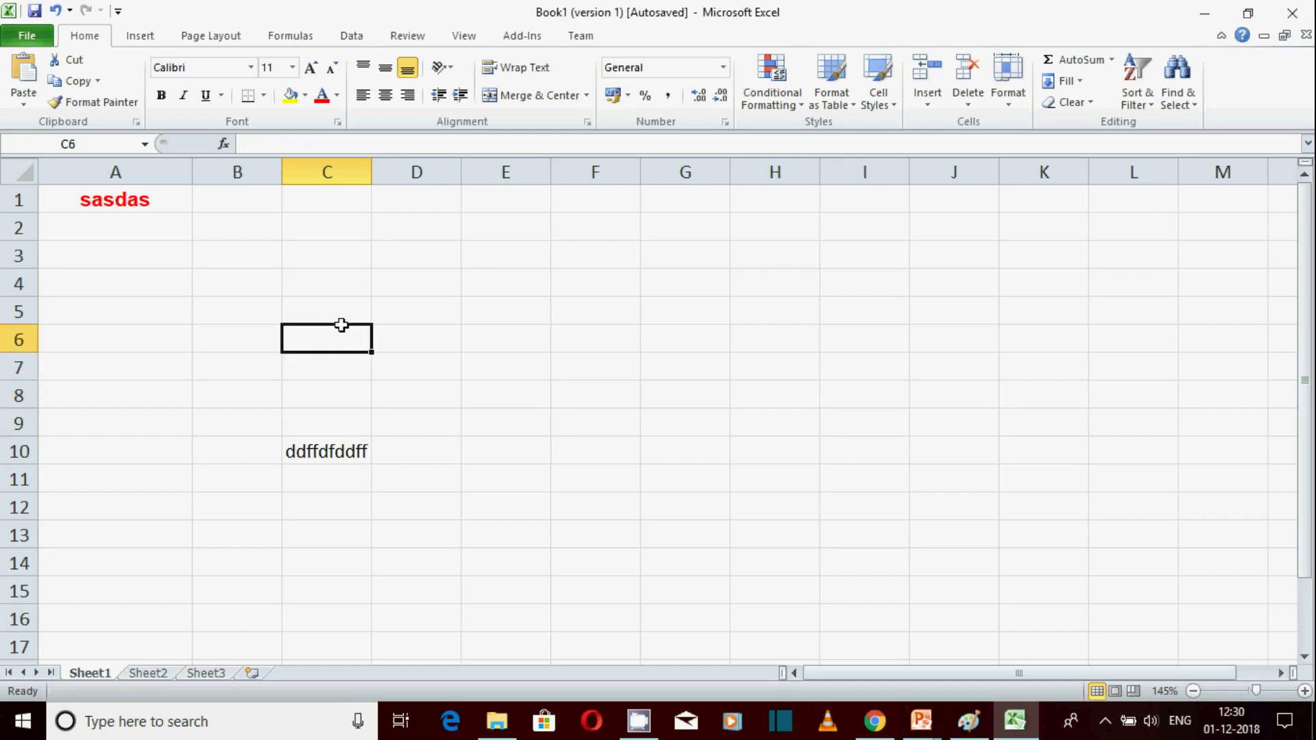
left_click(325, 264)
left_click(322, 364)
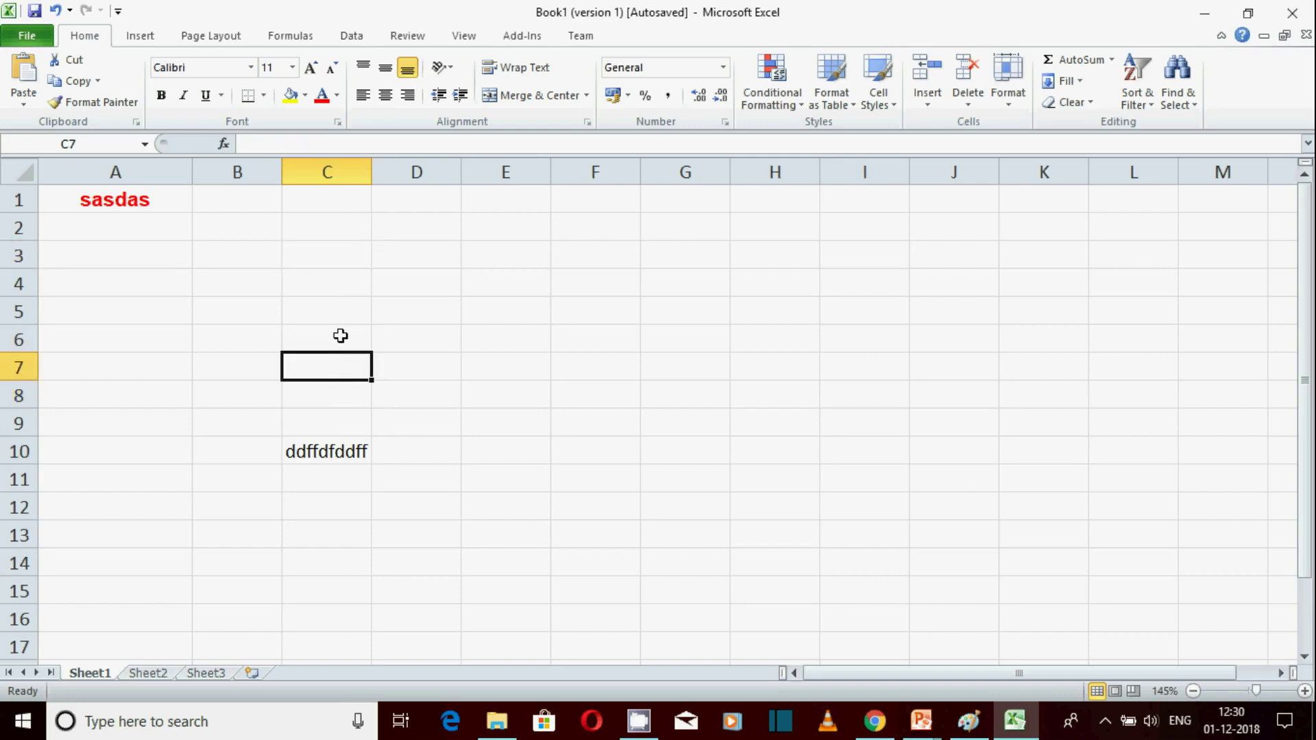